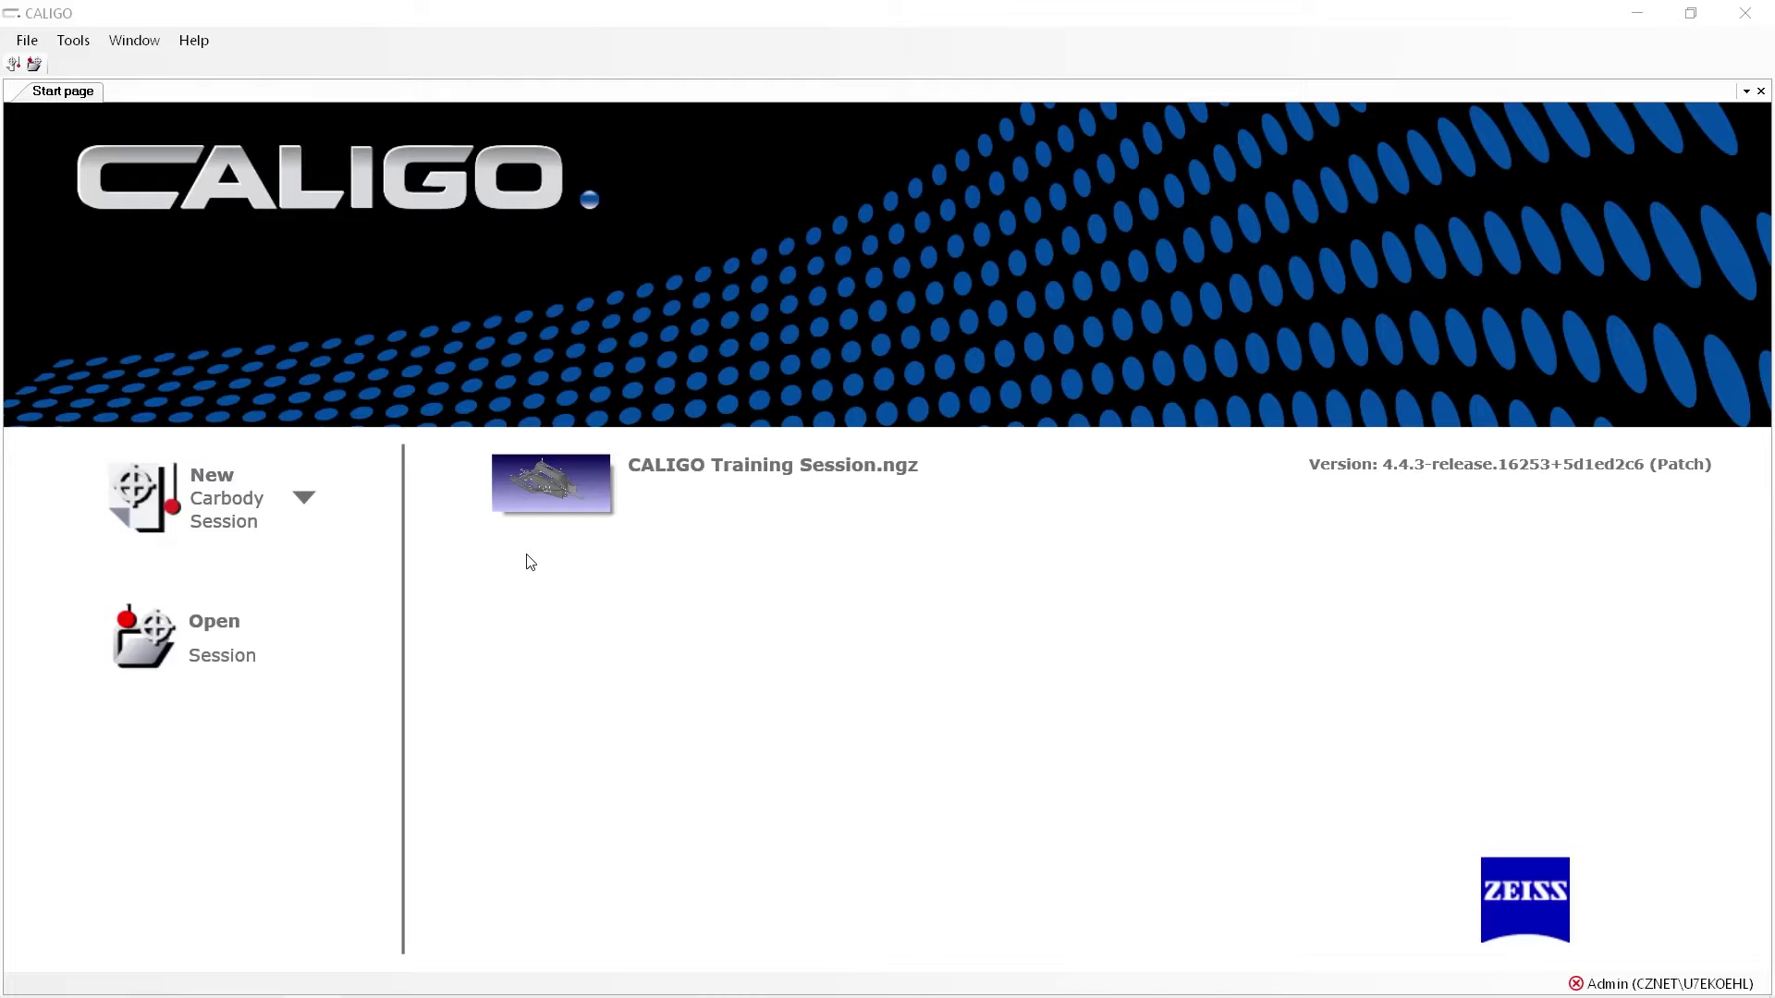
Step: Open the CALIGO Training Session and load the toolbox configuration ToolBox_TA.tbx from the Feature Templates folder
{"action": "mouse_move", "coordinate": [533, 544]}
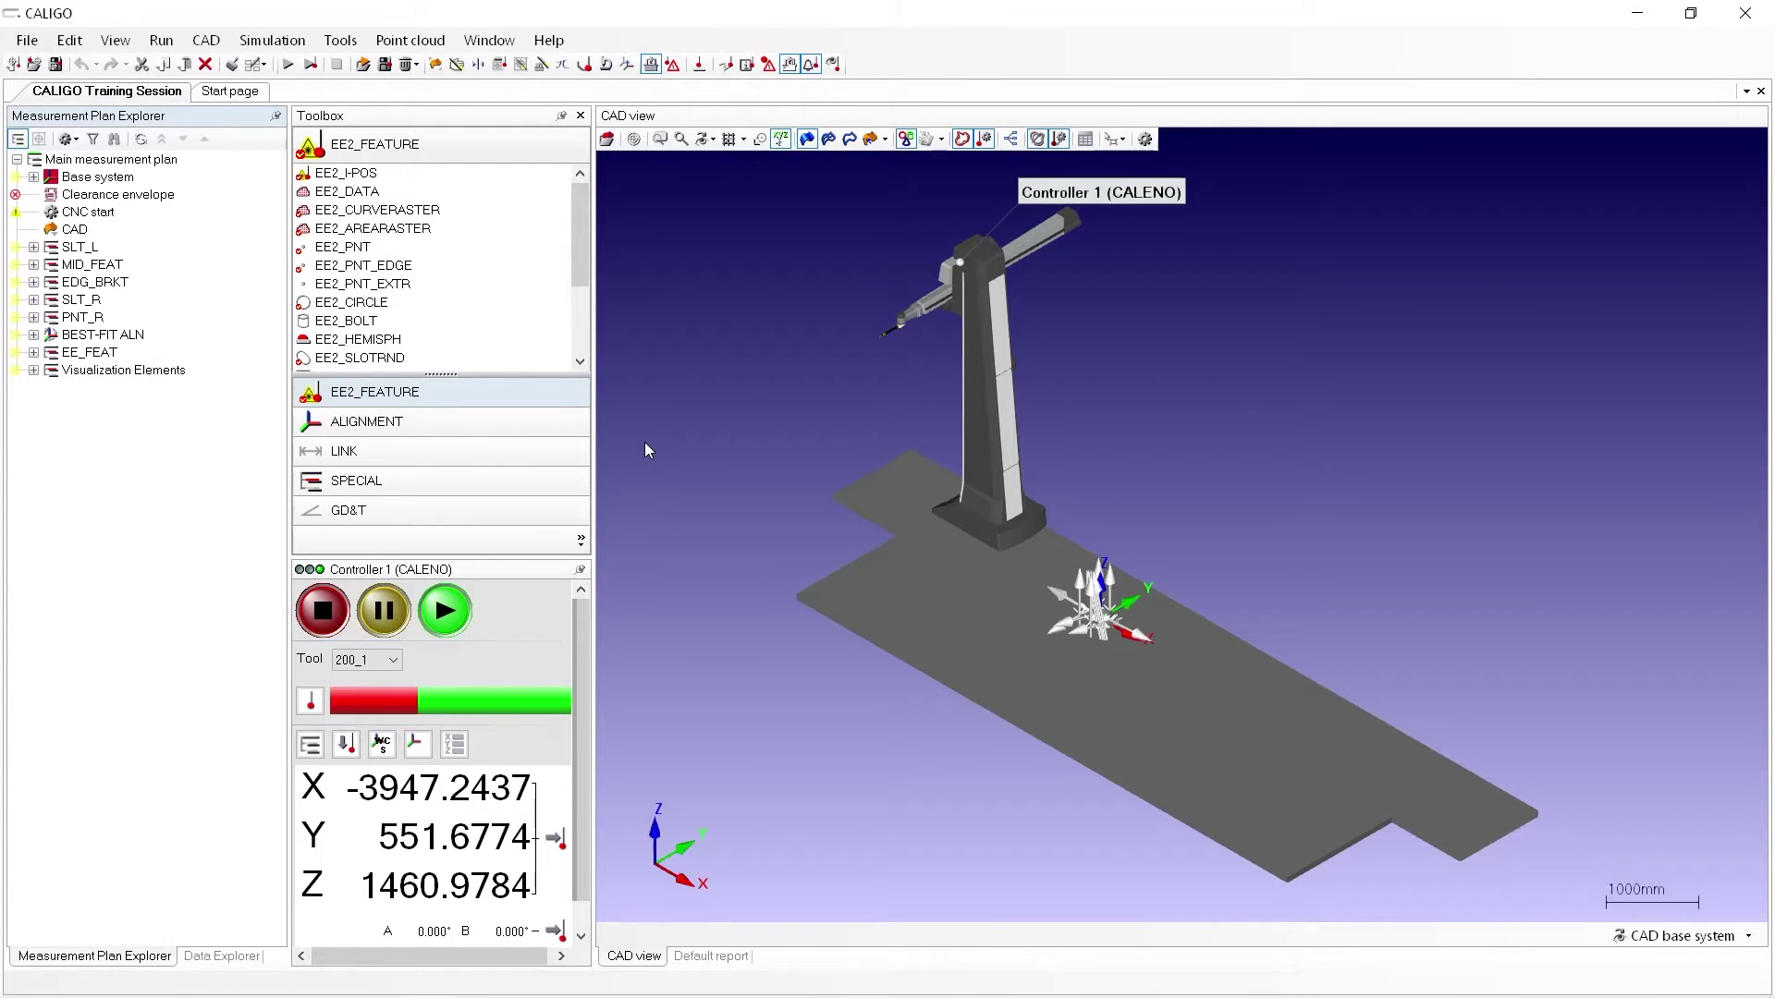
{"action": "right_click", "coordinate": [426, 427]}
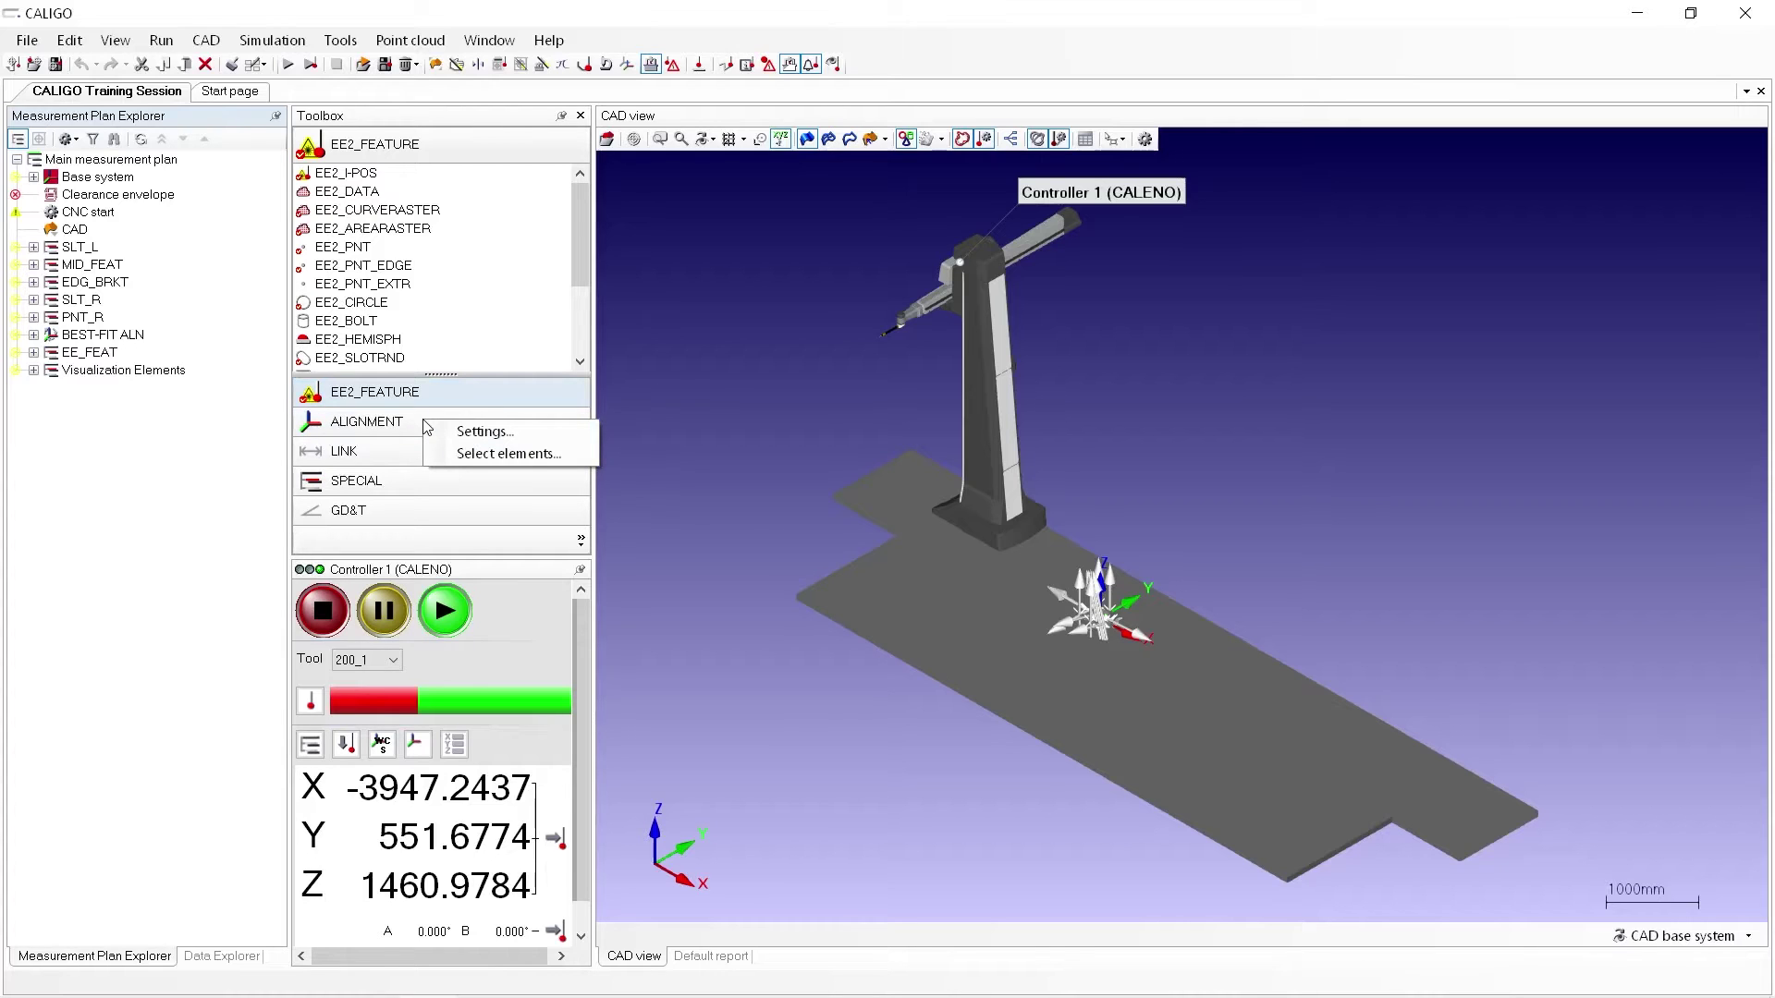
{"action": "left_click", "coordinate": [455, 432]}
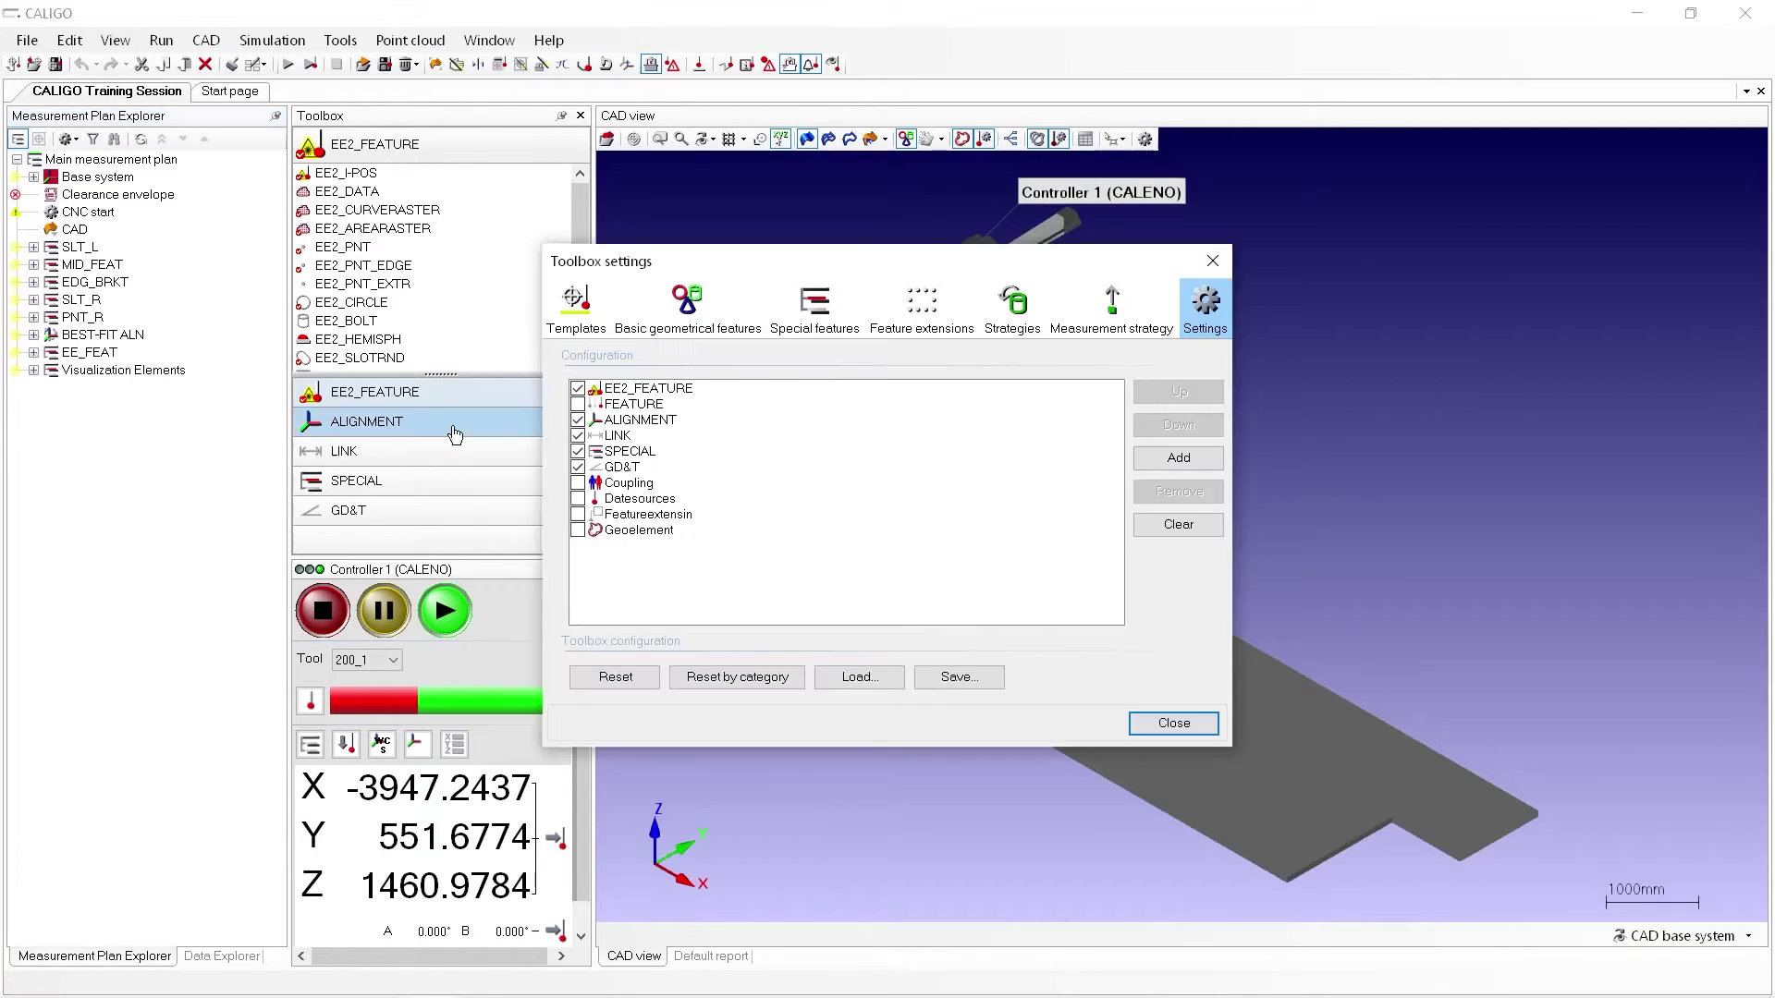
{"action": "left_click", "coordinate": [858, 680]}
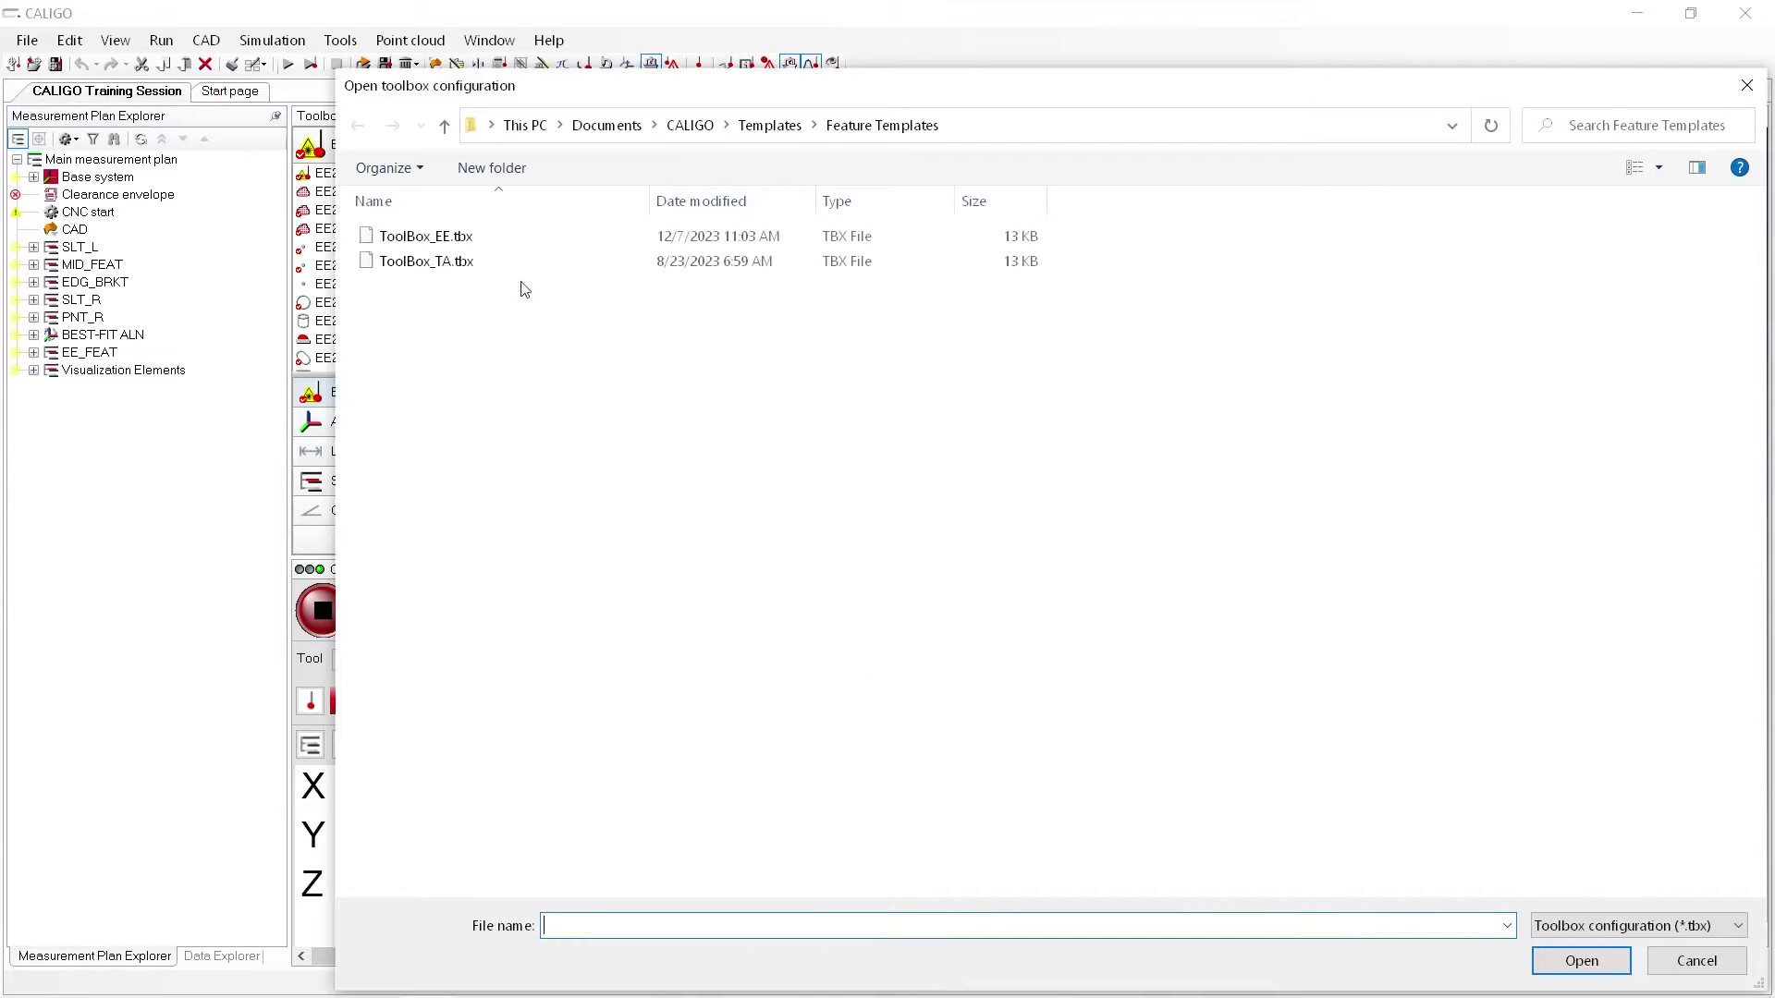
{"action": "left_click", "coordinate": [466, 265]}
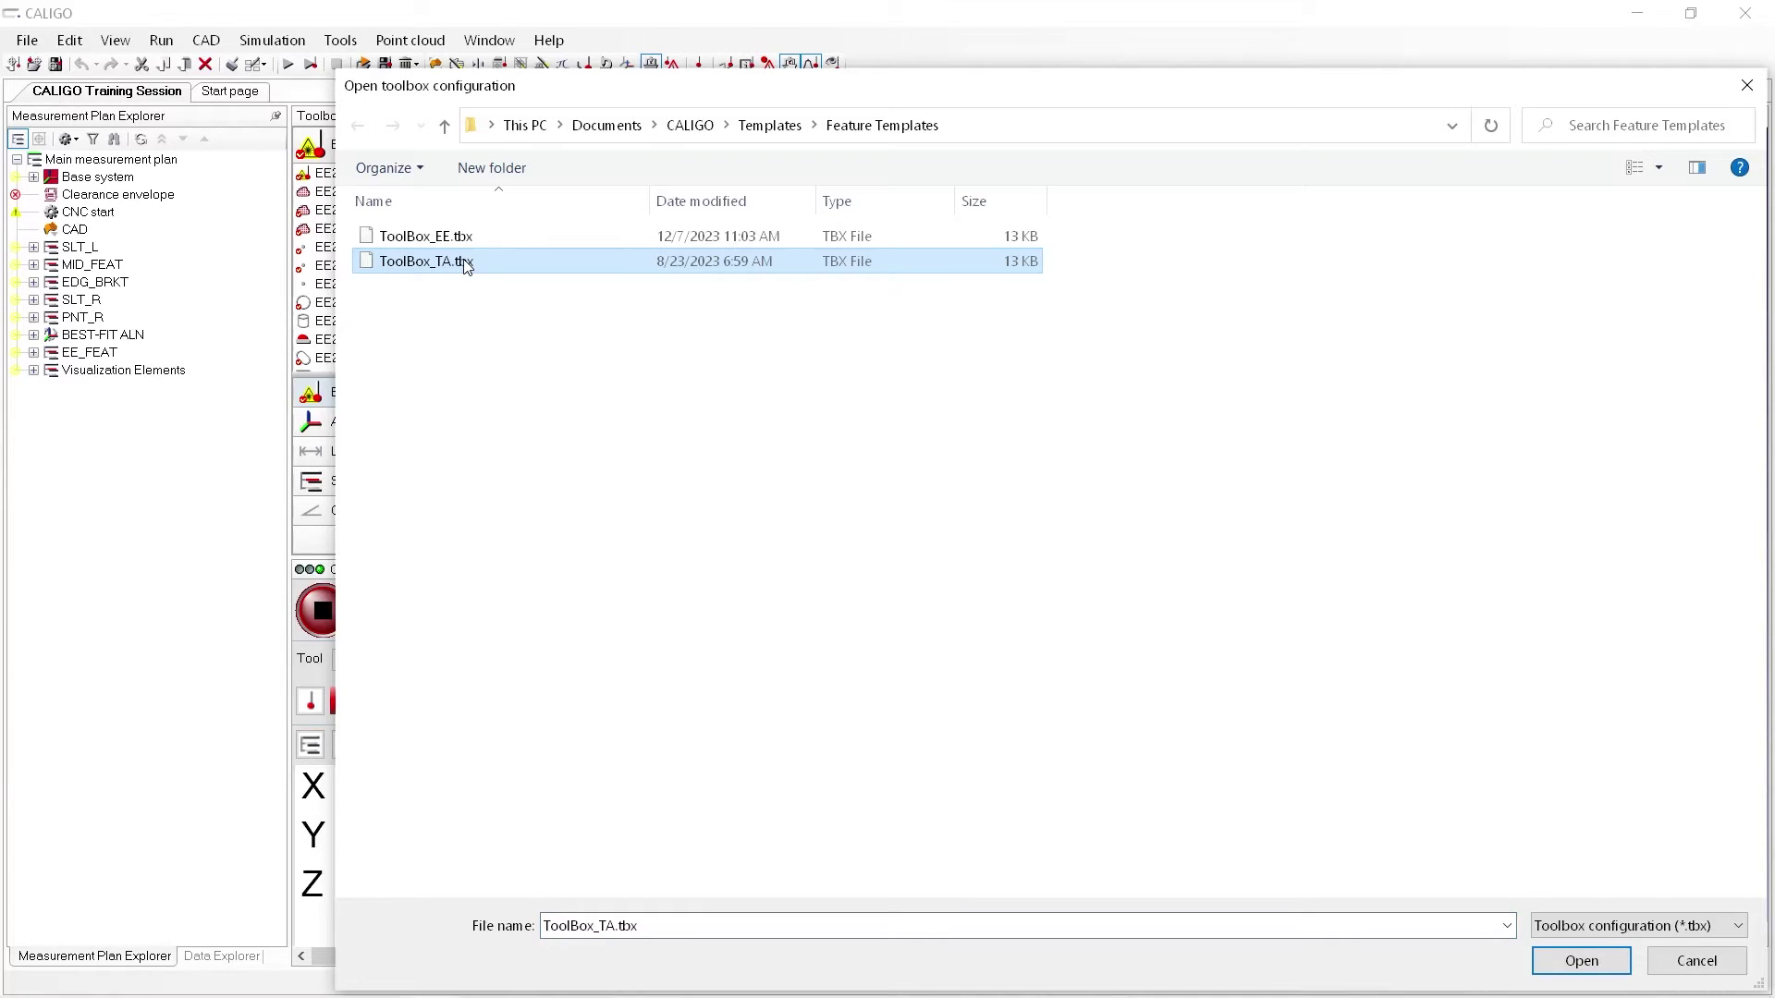
{"action": "left_click", "coordinate": [1582, 960]}
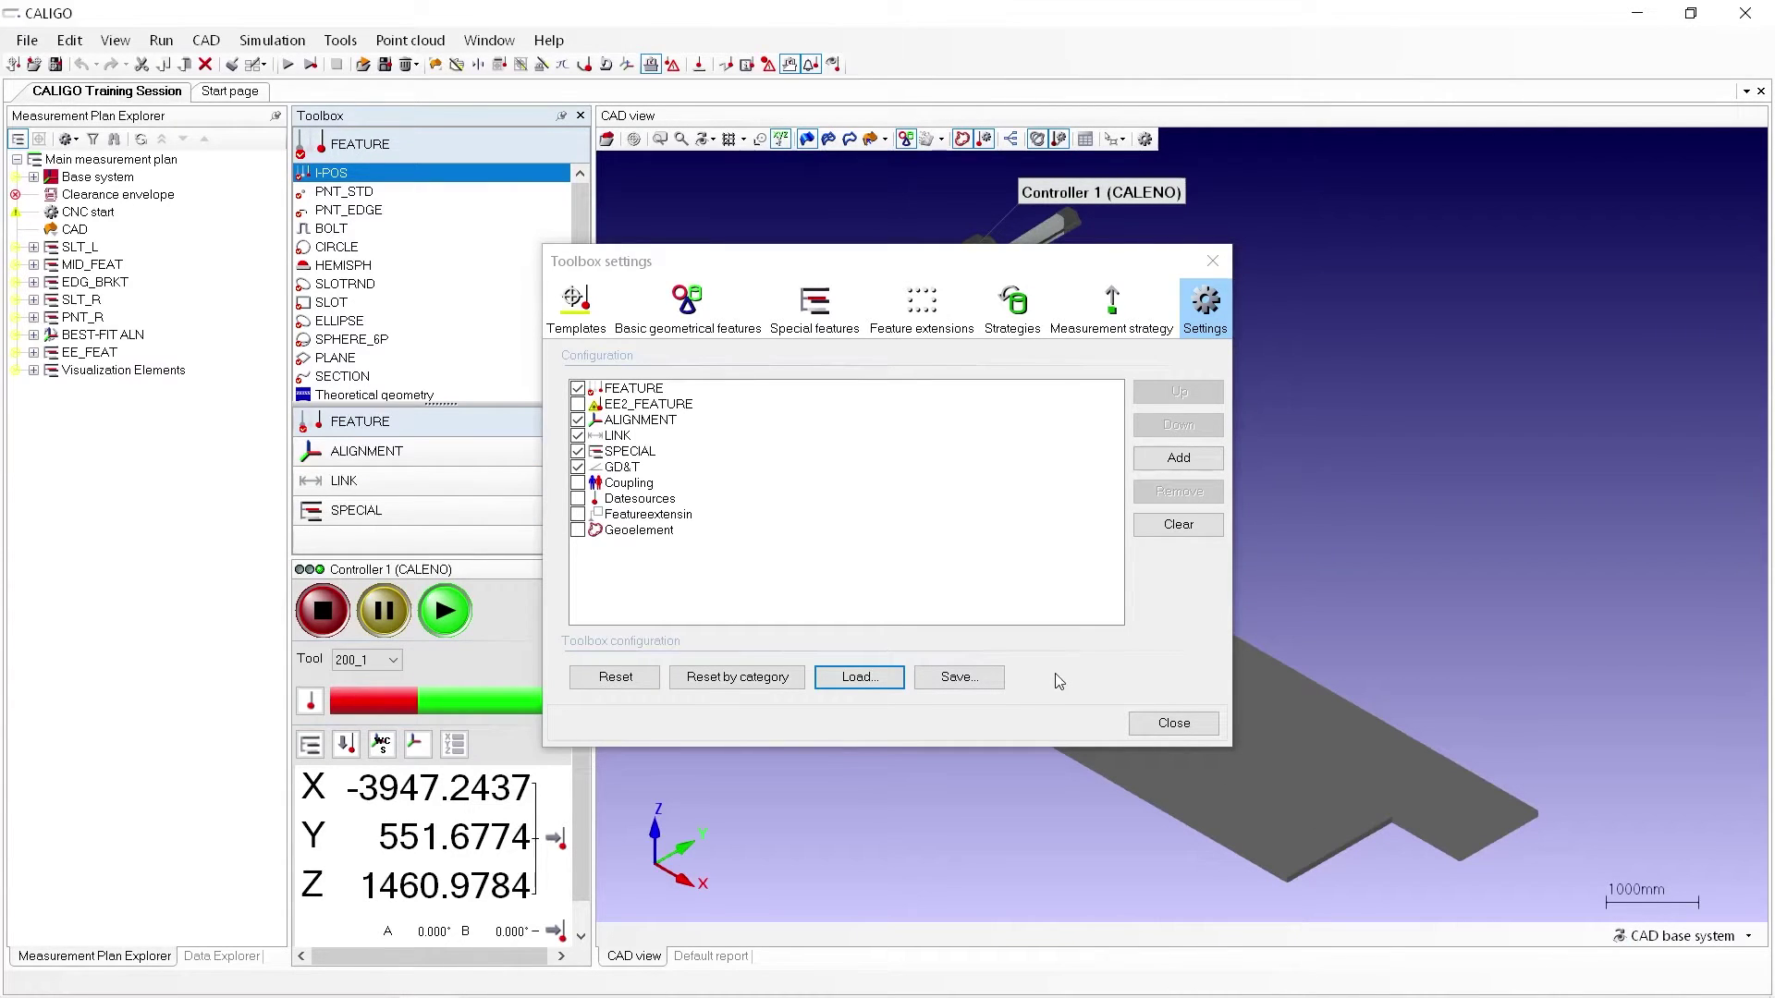
{"action": "left_click", "coordinate": [1171, 727]}
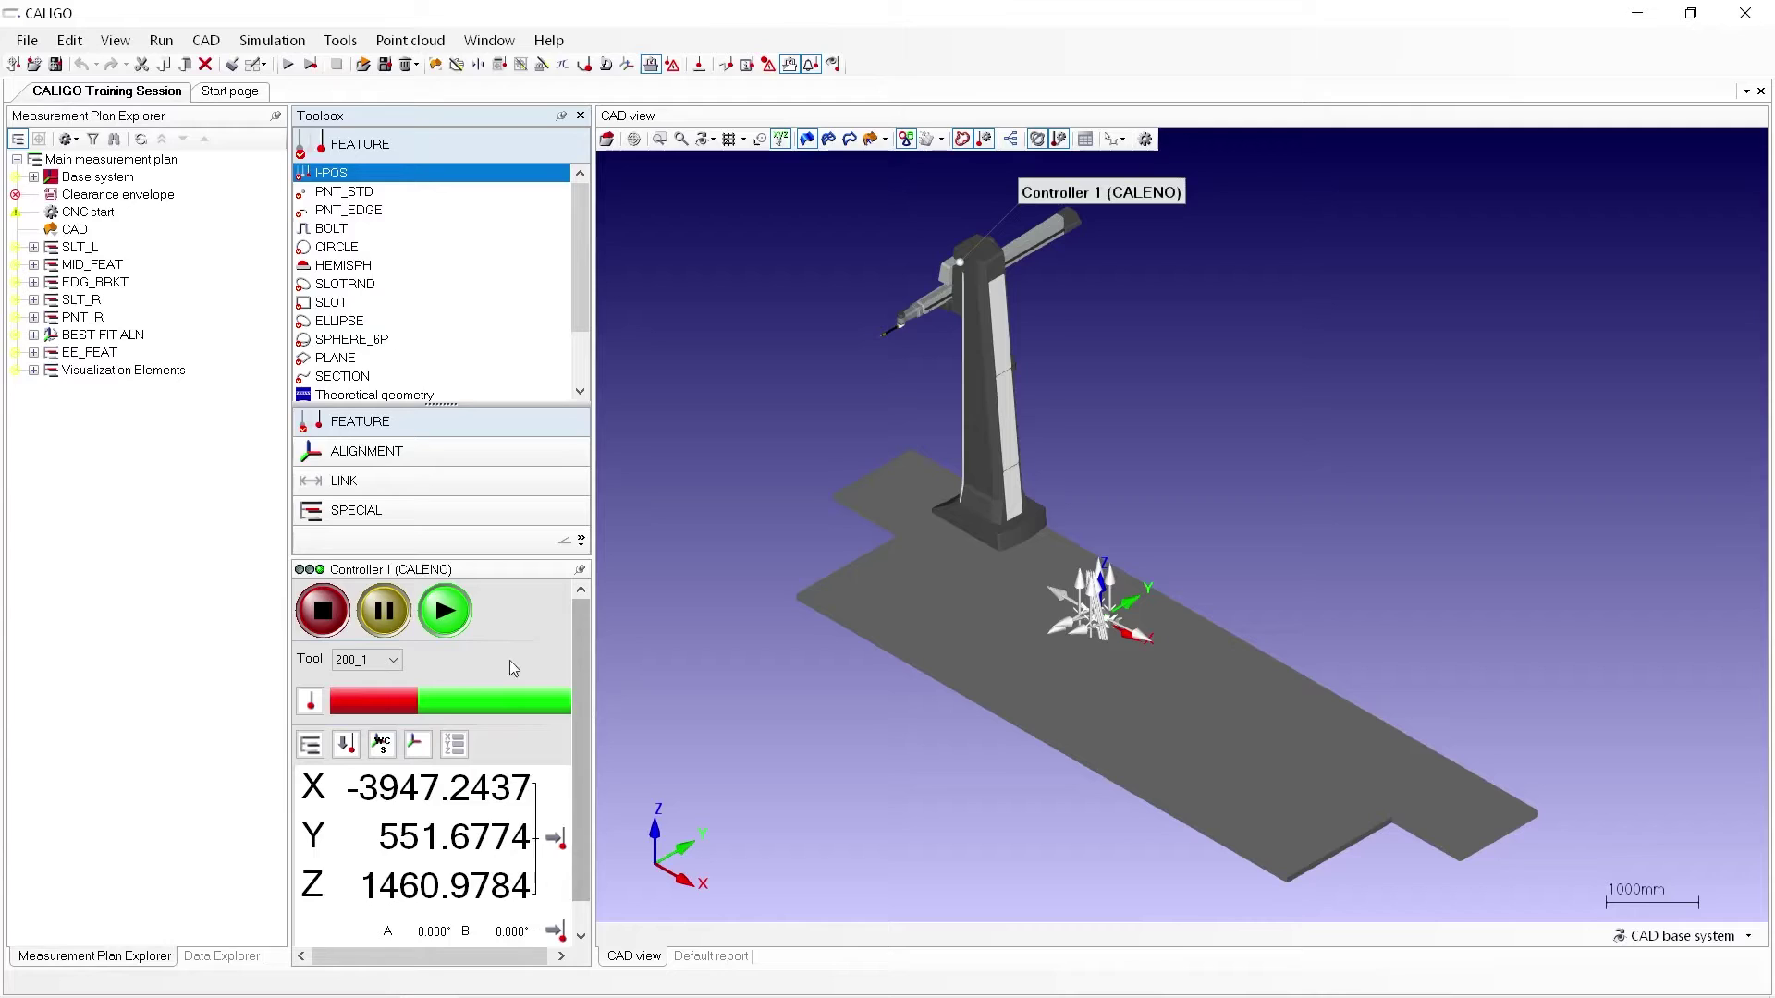
Step: Choose tool 200_1 for Controller 1 and move its probe head to A 90° and B 90°
{"action": "left_click", "coordinate": [375, 662]}
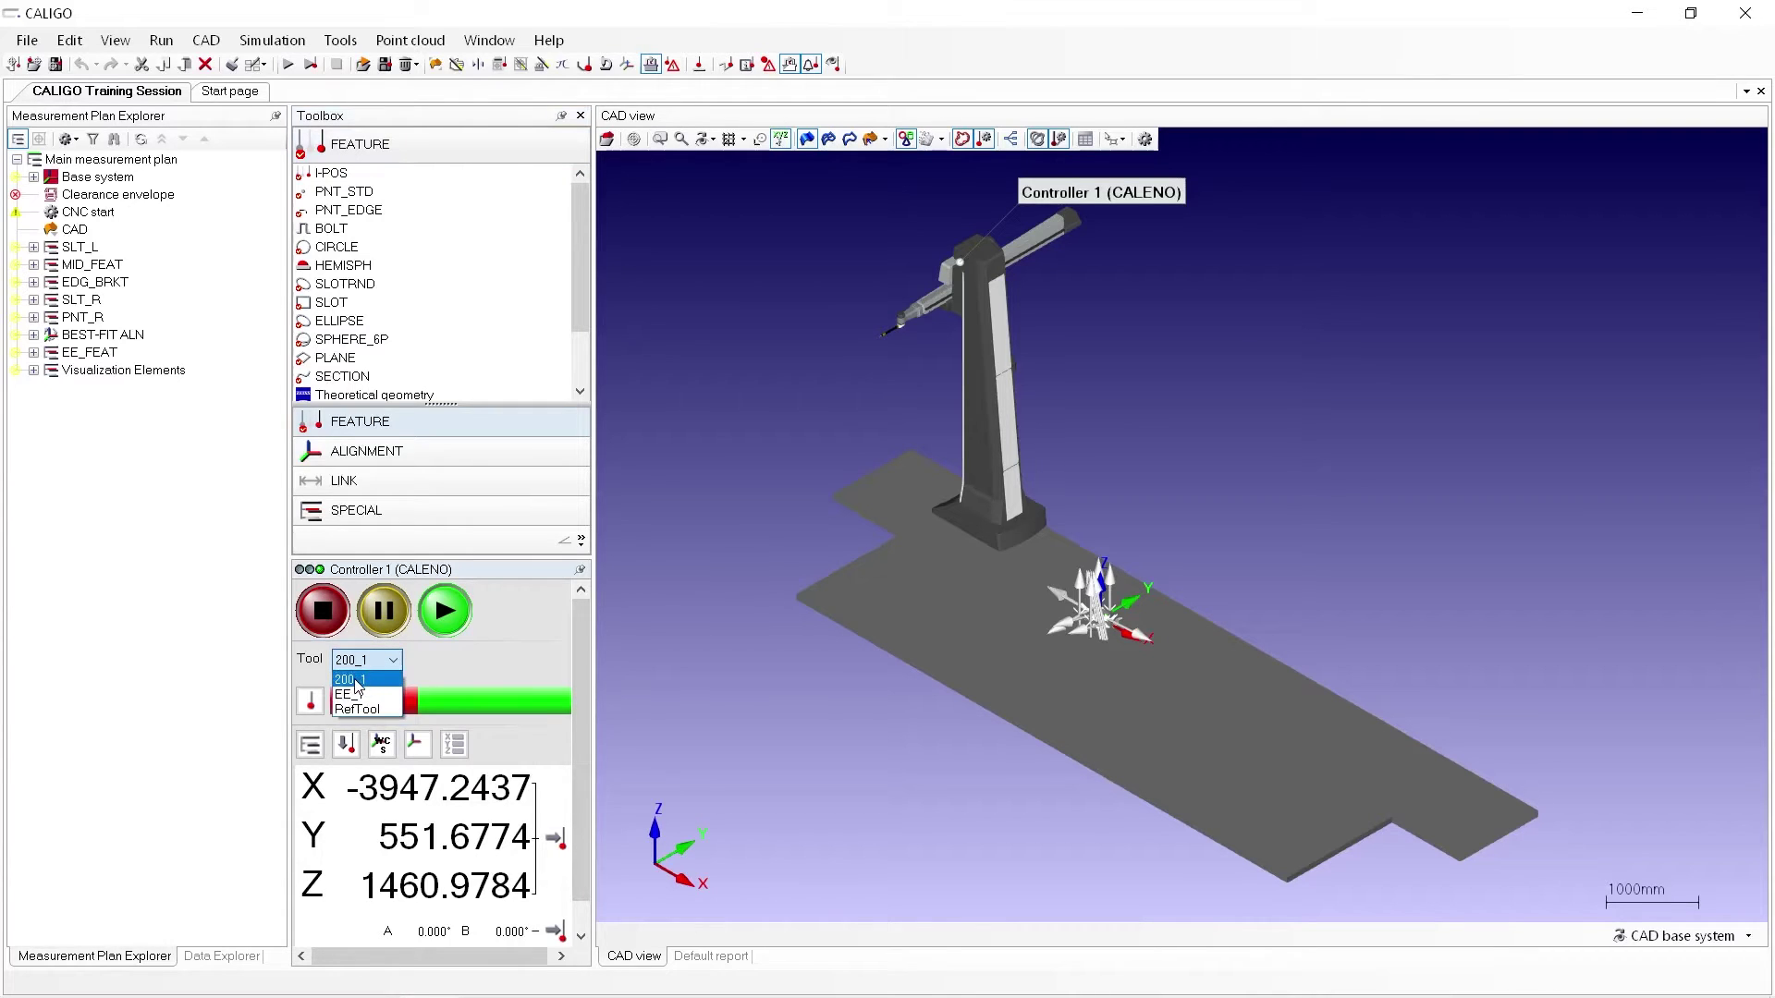
{"action": "left_click", "coordinate": [353, 679]}
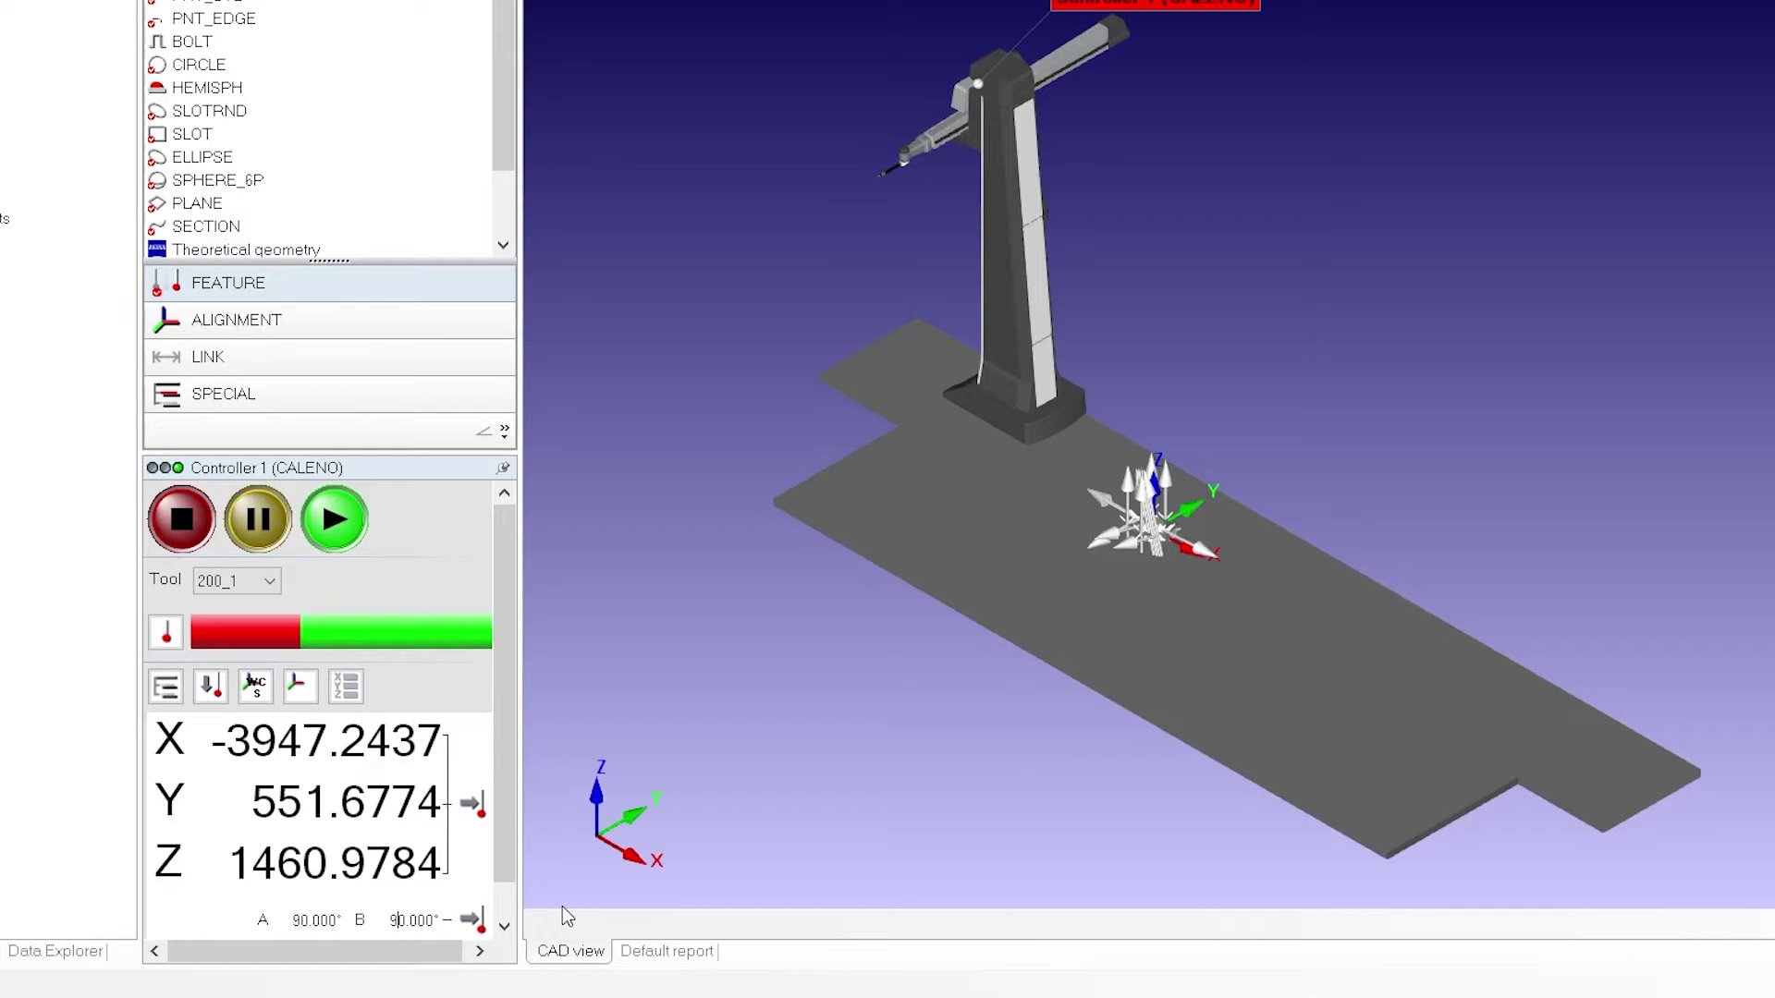
{"action": "left_click", "coordinate": [465, 921]}
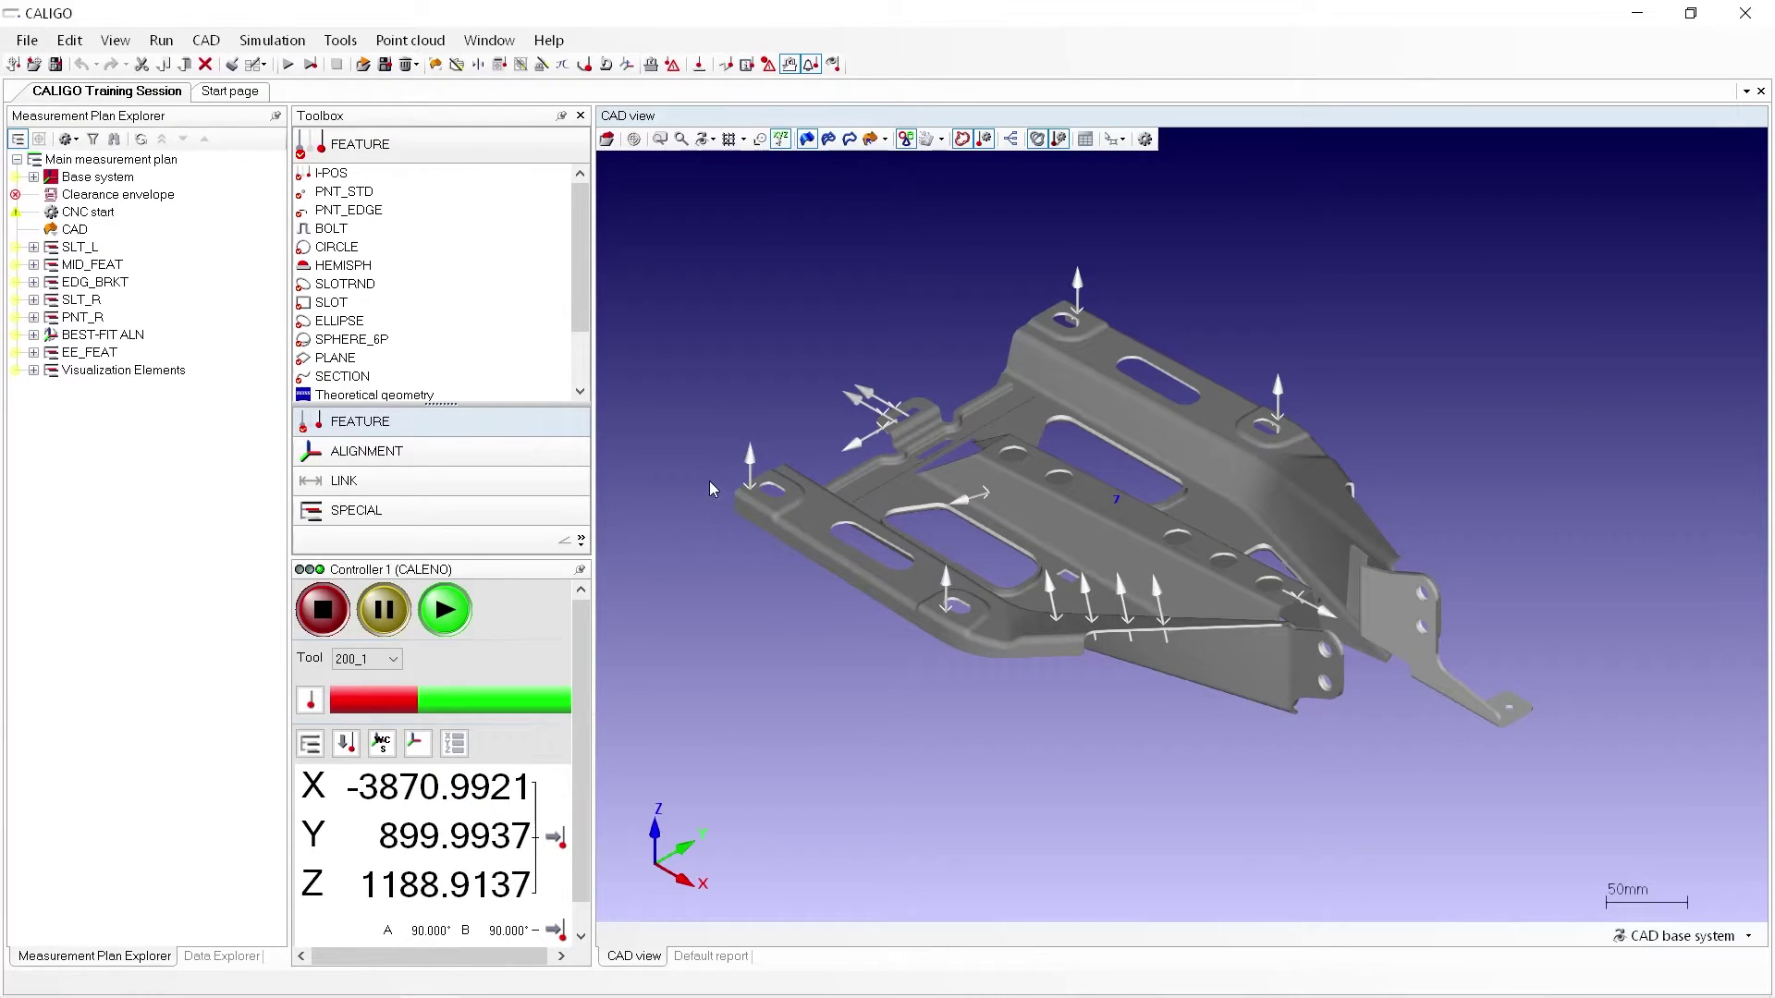
Step: Bring up the Features wizard and choose the standard point template PNT_STD as the element to create
{"action": "left_click", "coordinate": [116, 41]}
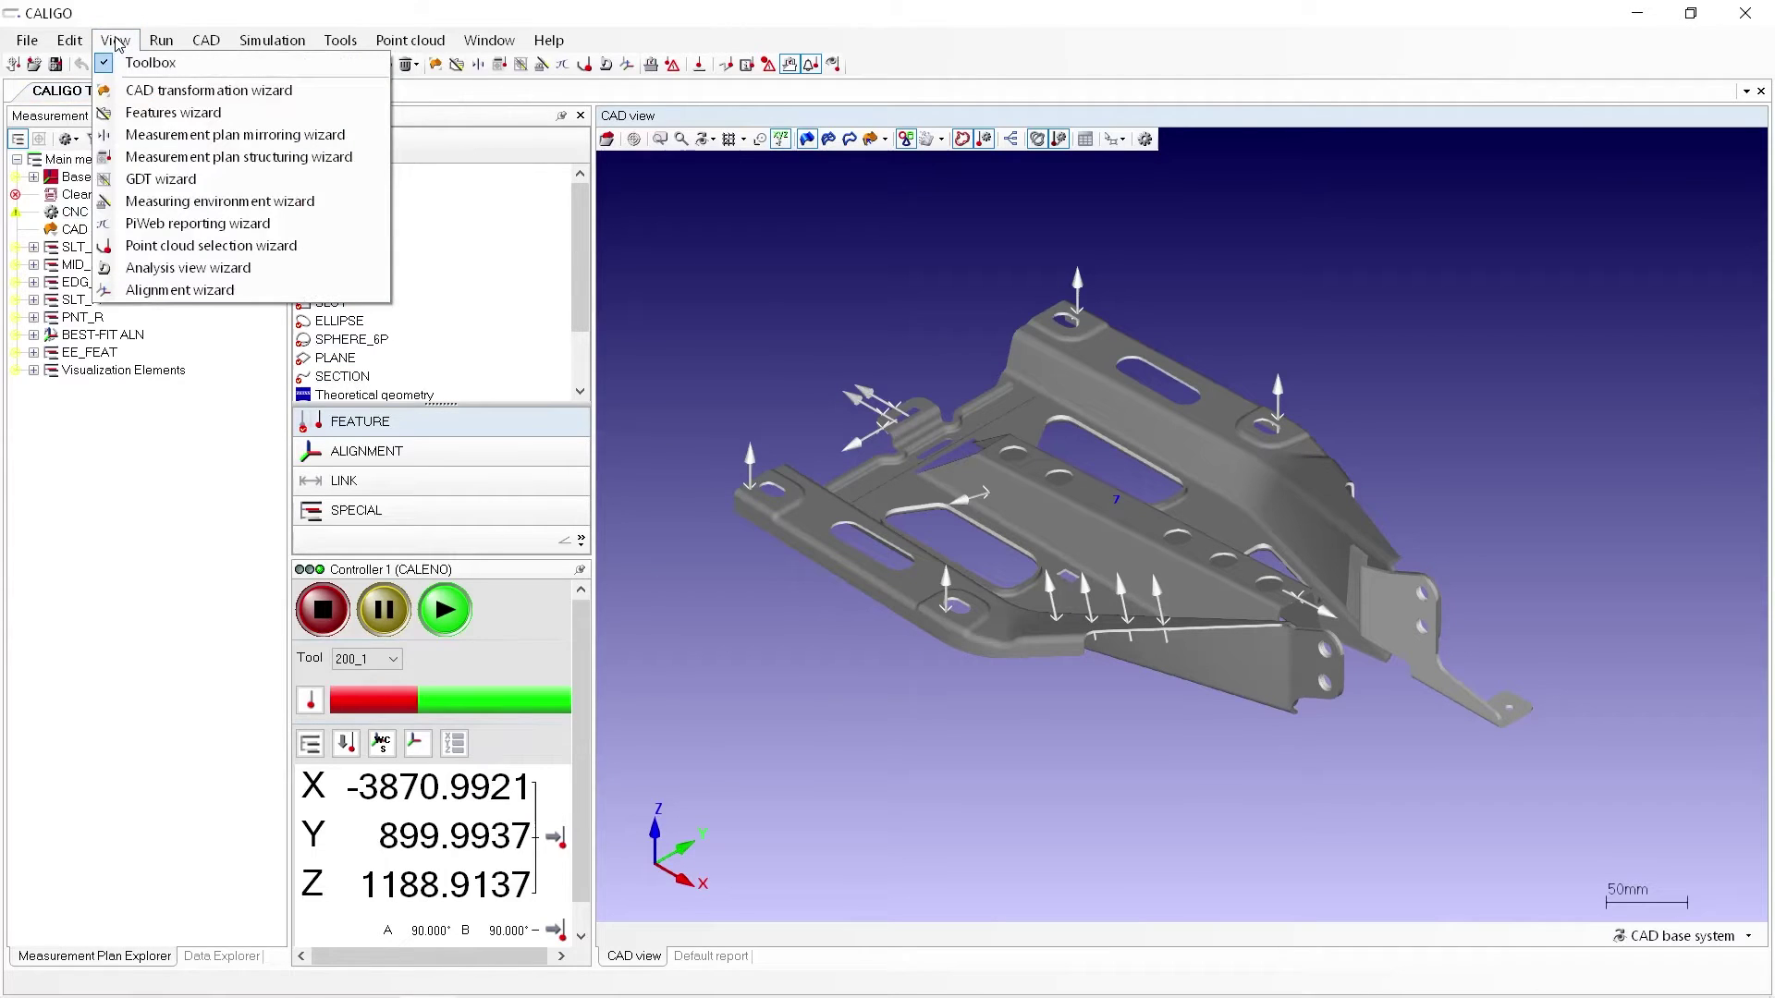
{"action": "left_click", "coordinate": [153, 115]}
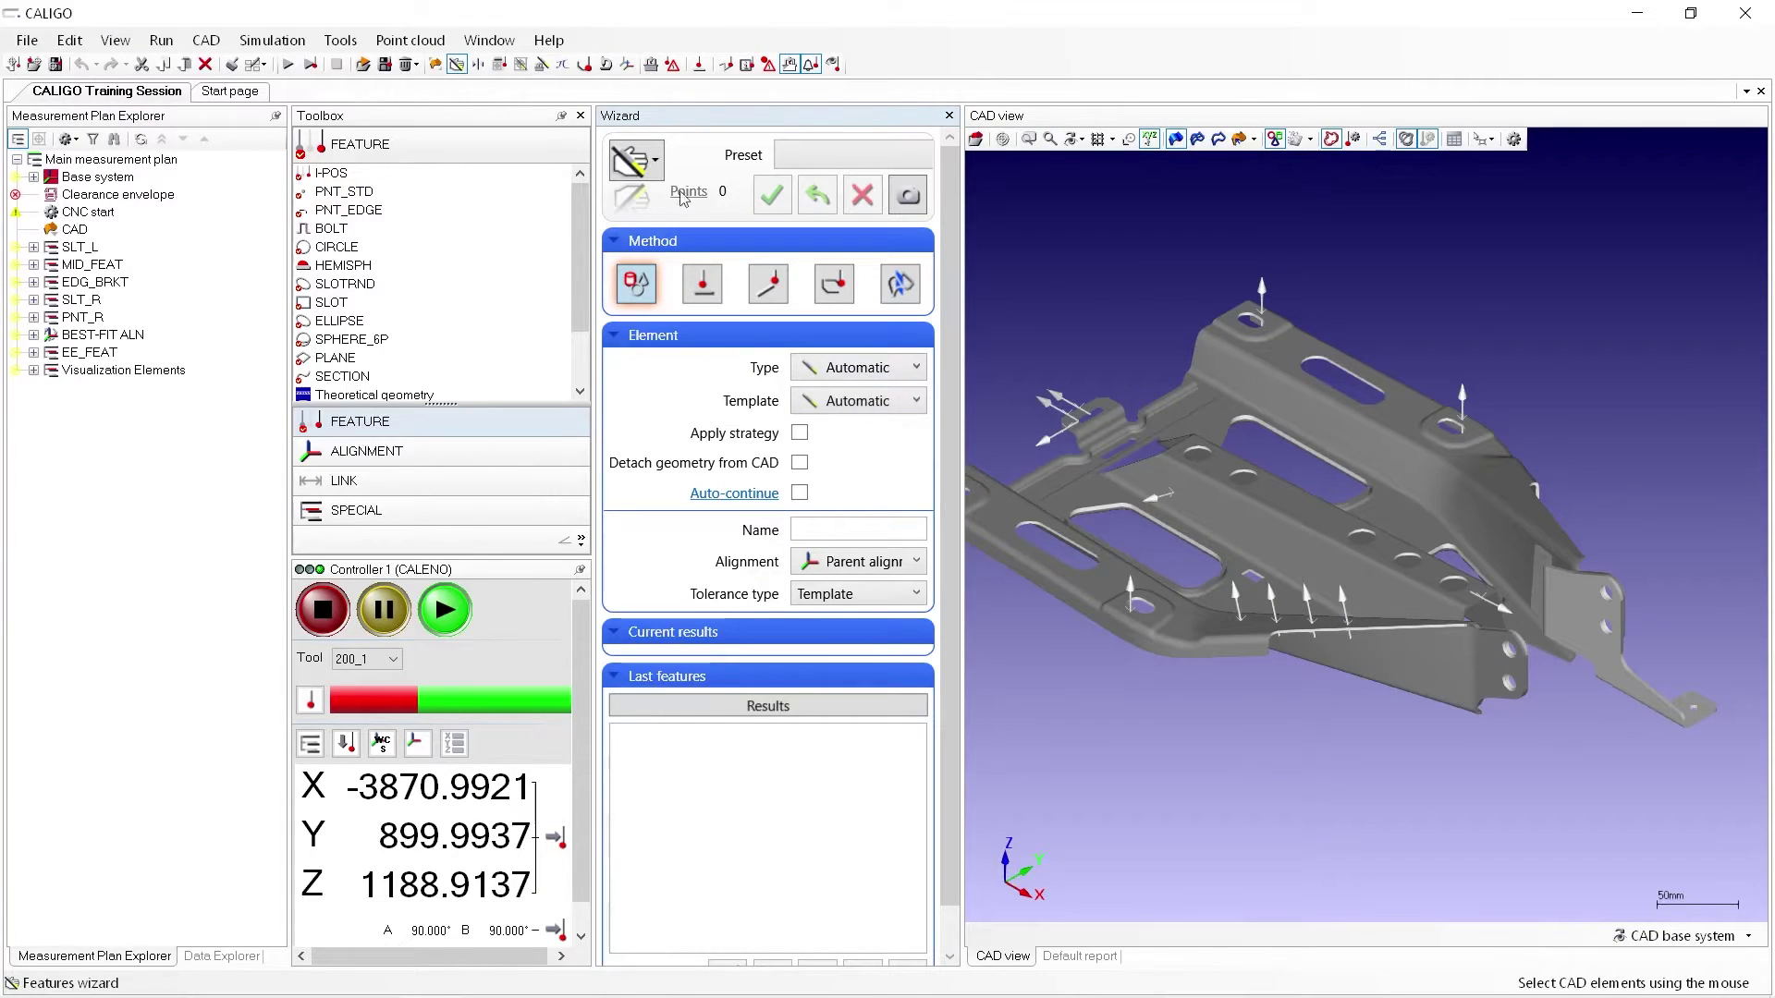
{"action": "left_click", "coordinate": [634, 166]}
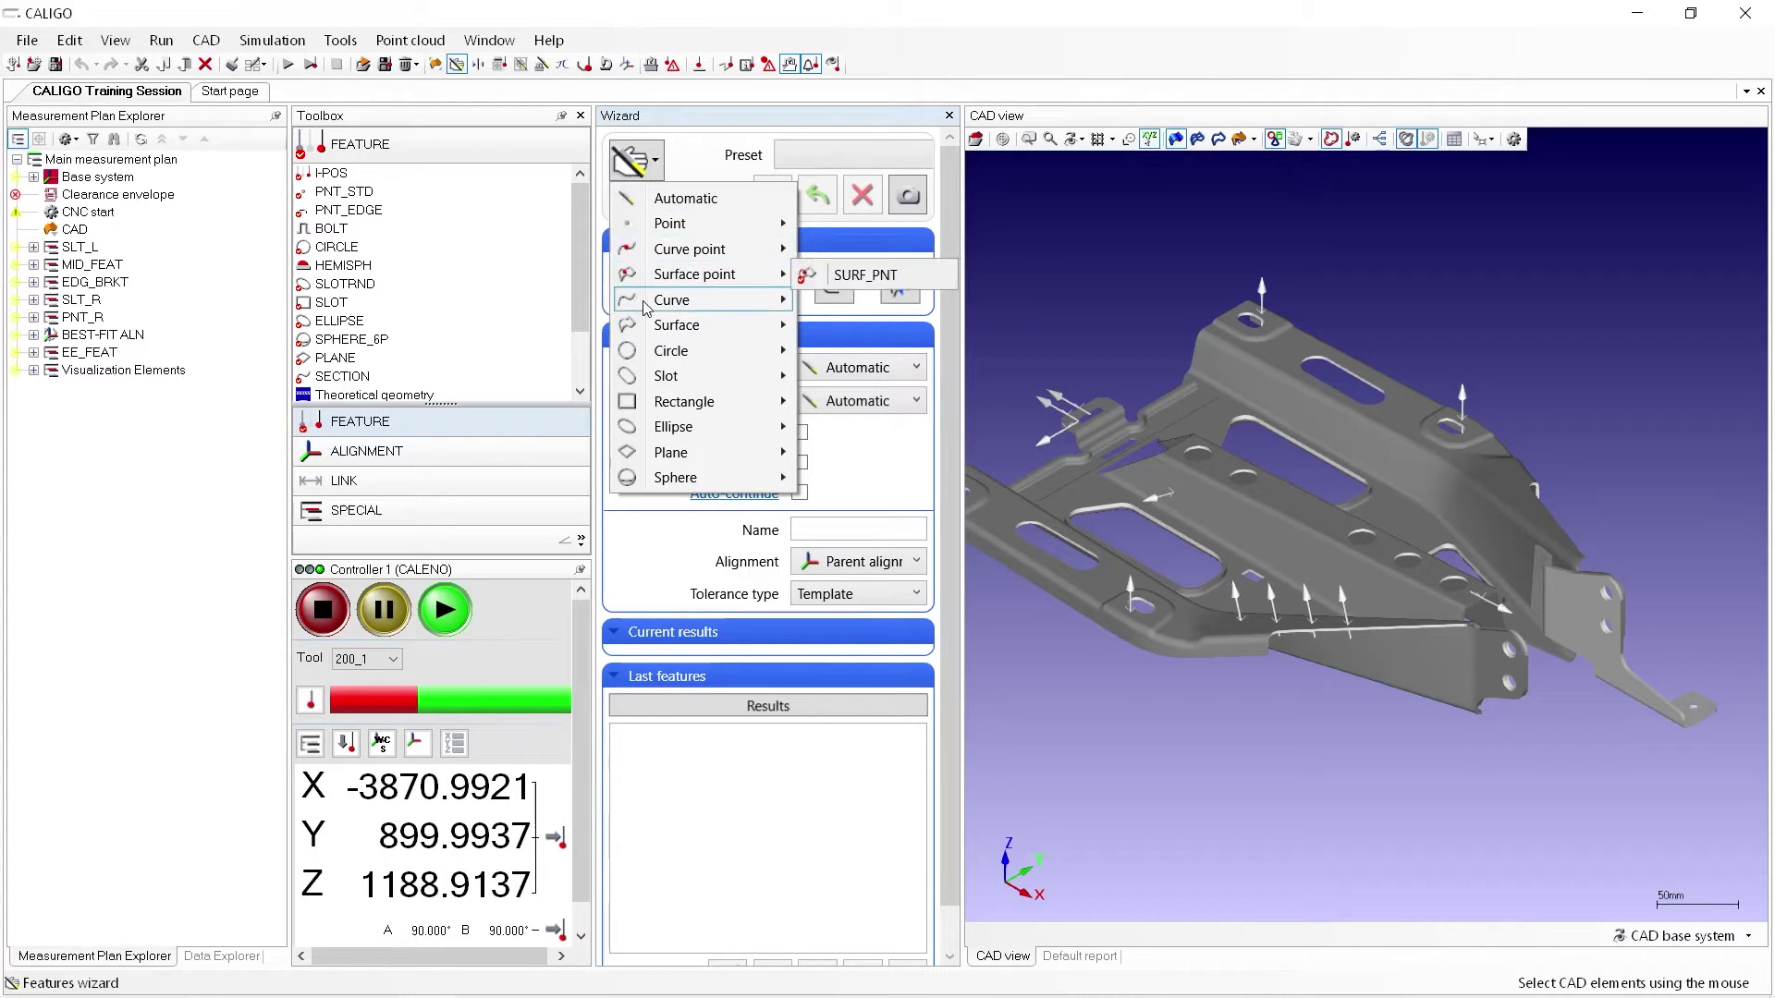
{"action": "mouse_move", "coordinate": [648, 326]}
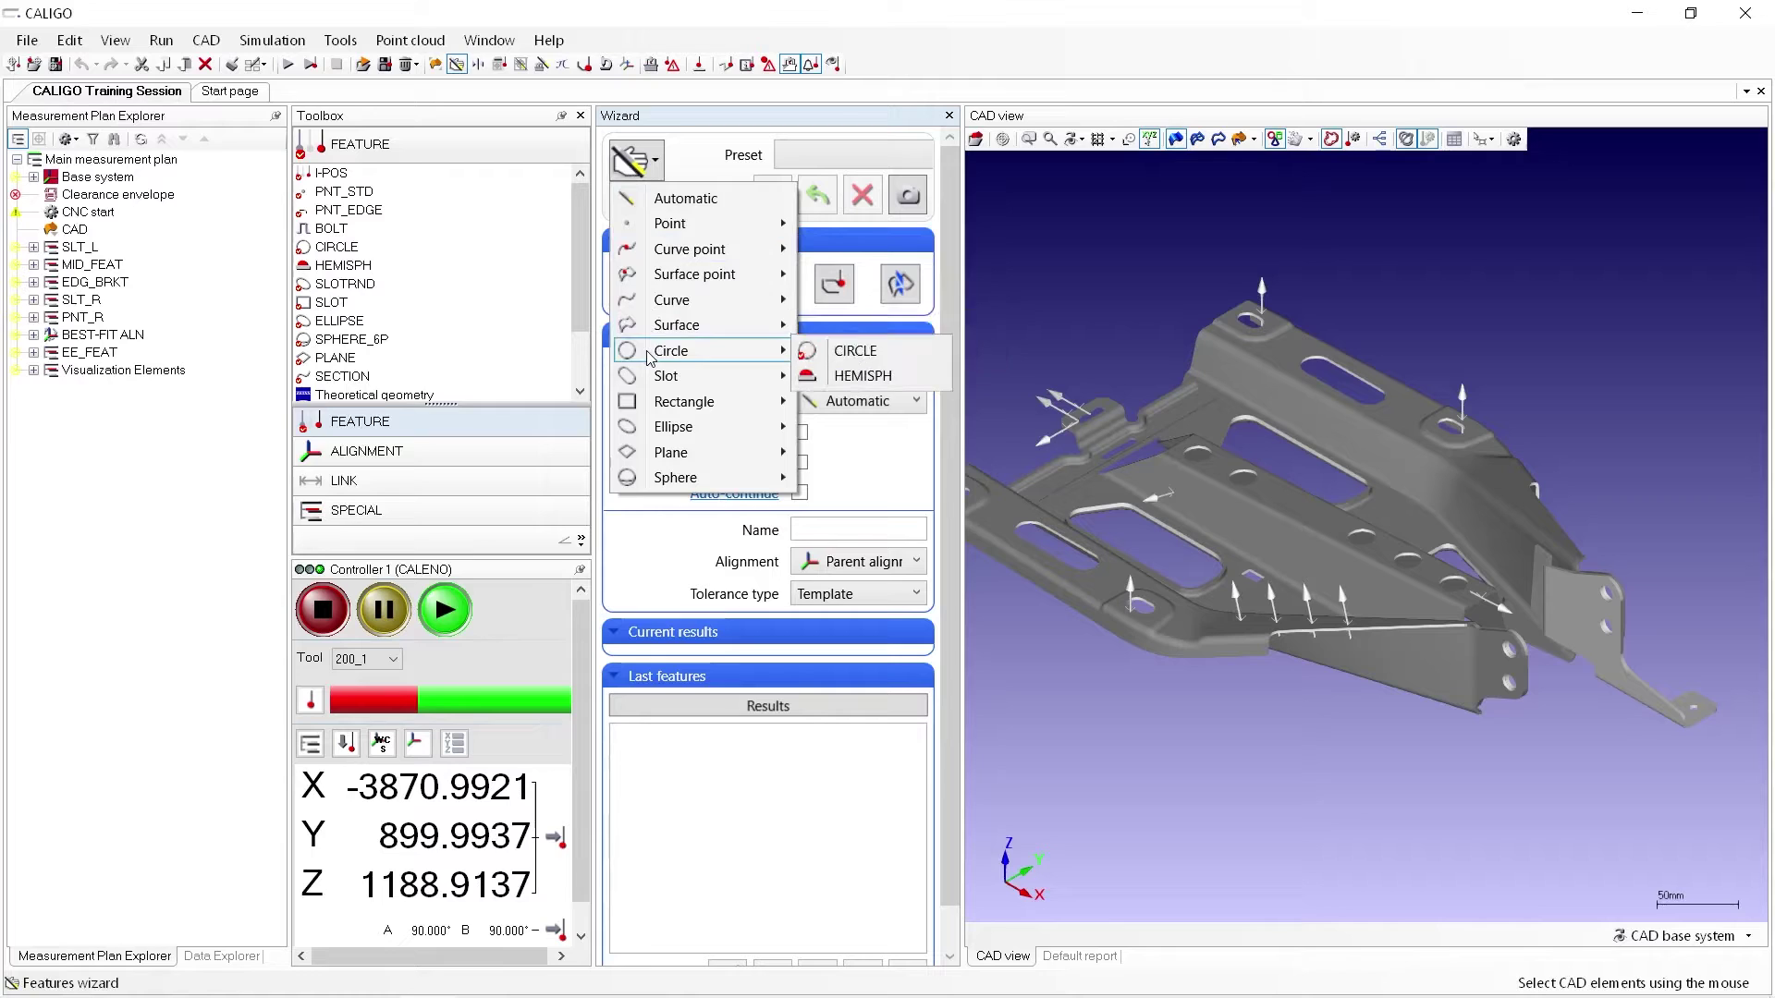
{"action": "left_click", "coordinate": [636, 166]}
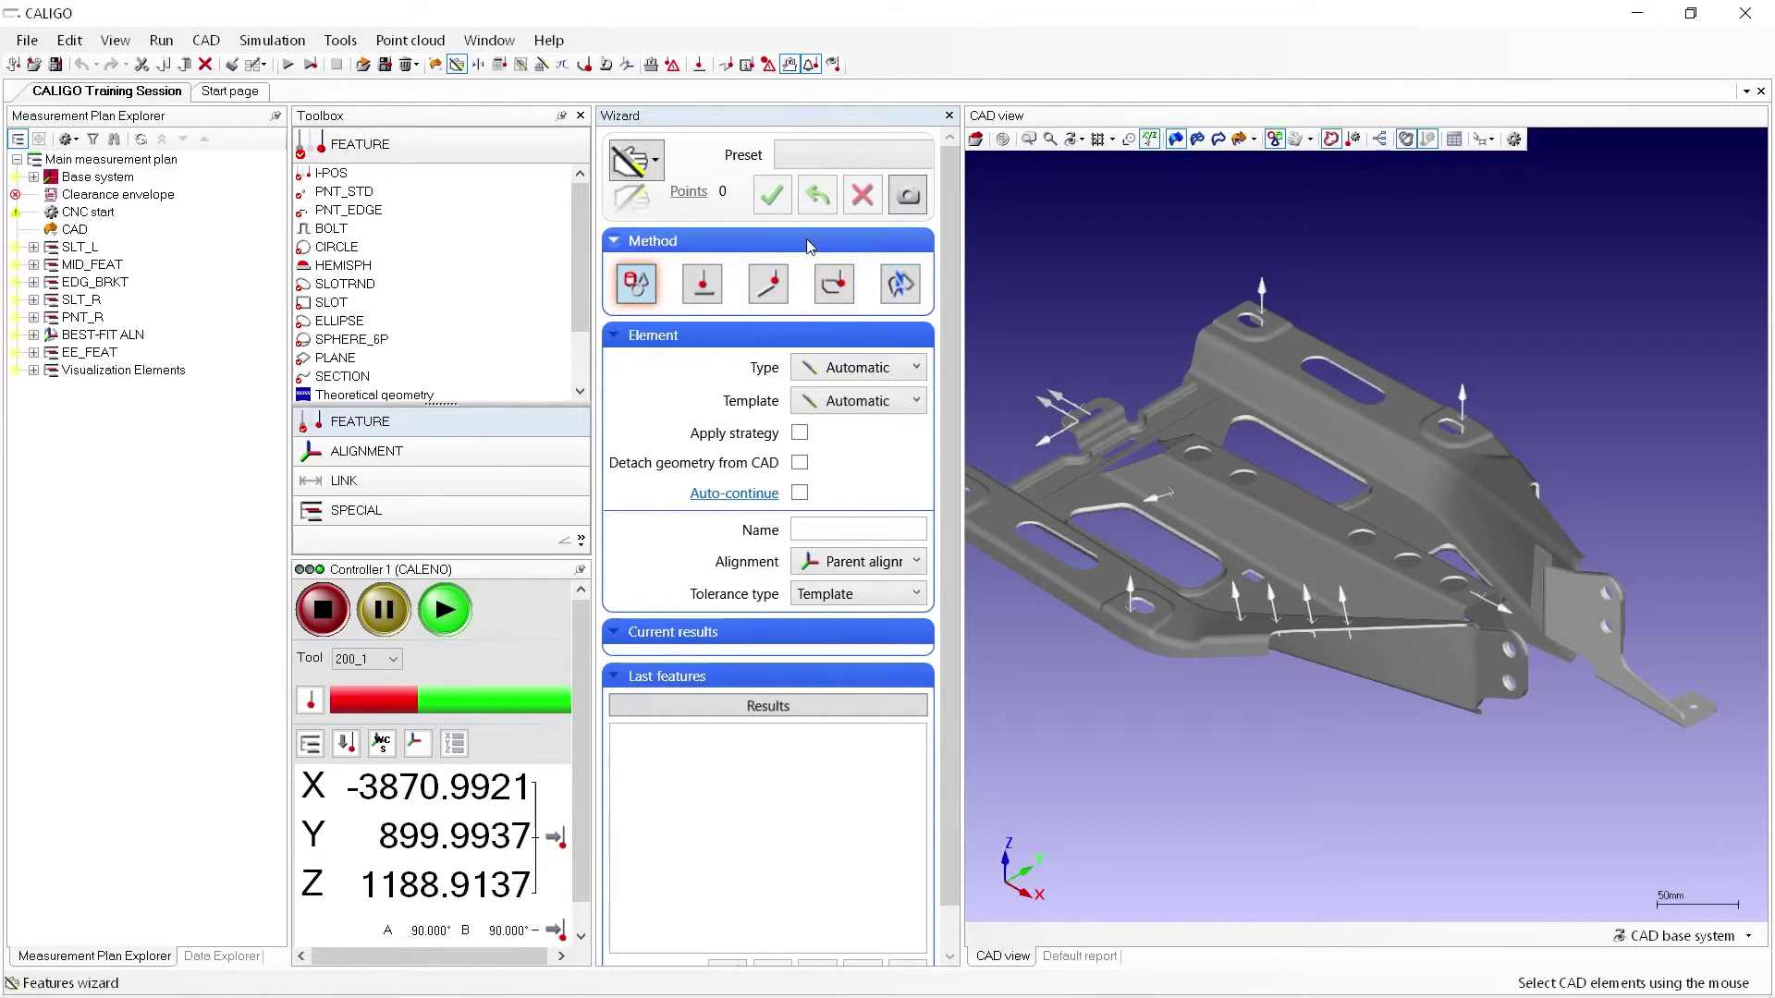
{"action": "left_click", "coordinate": [652, 171]}
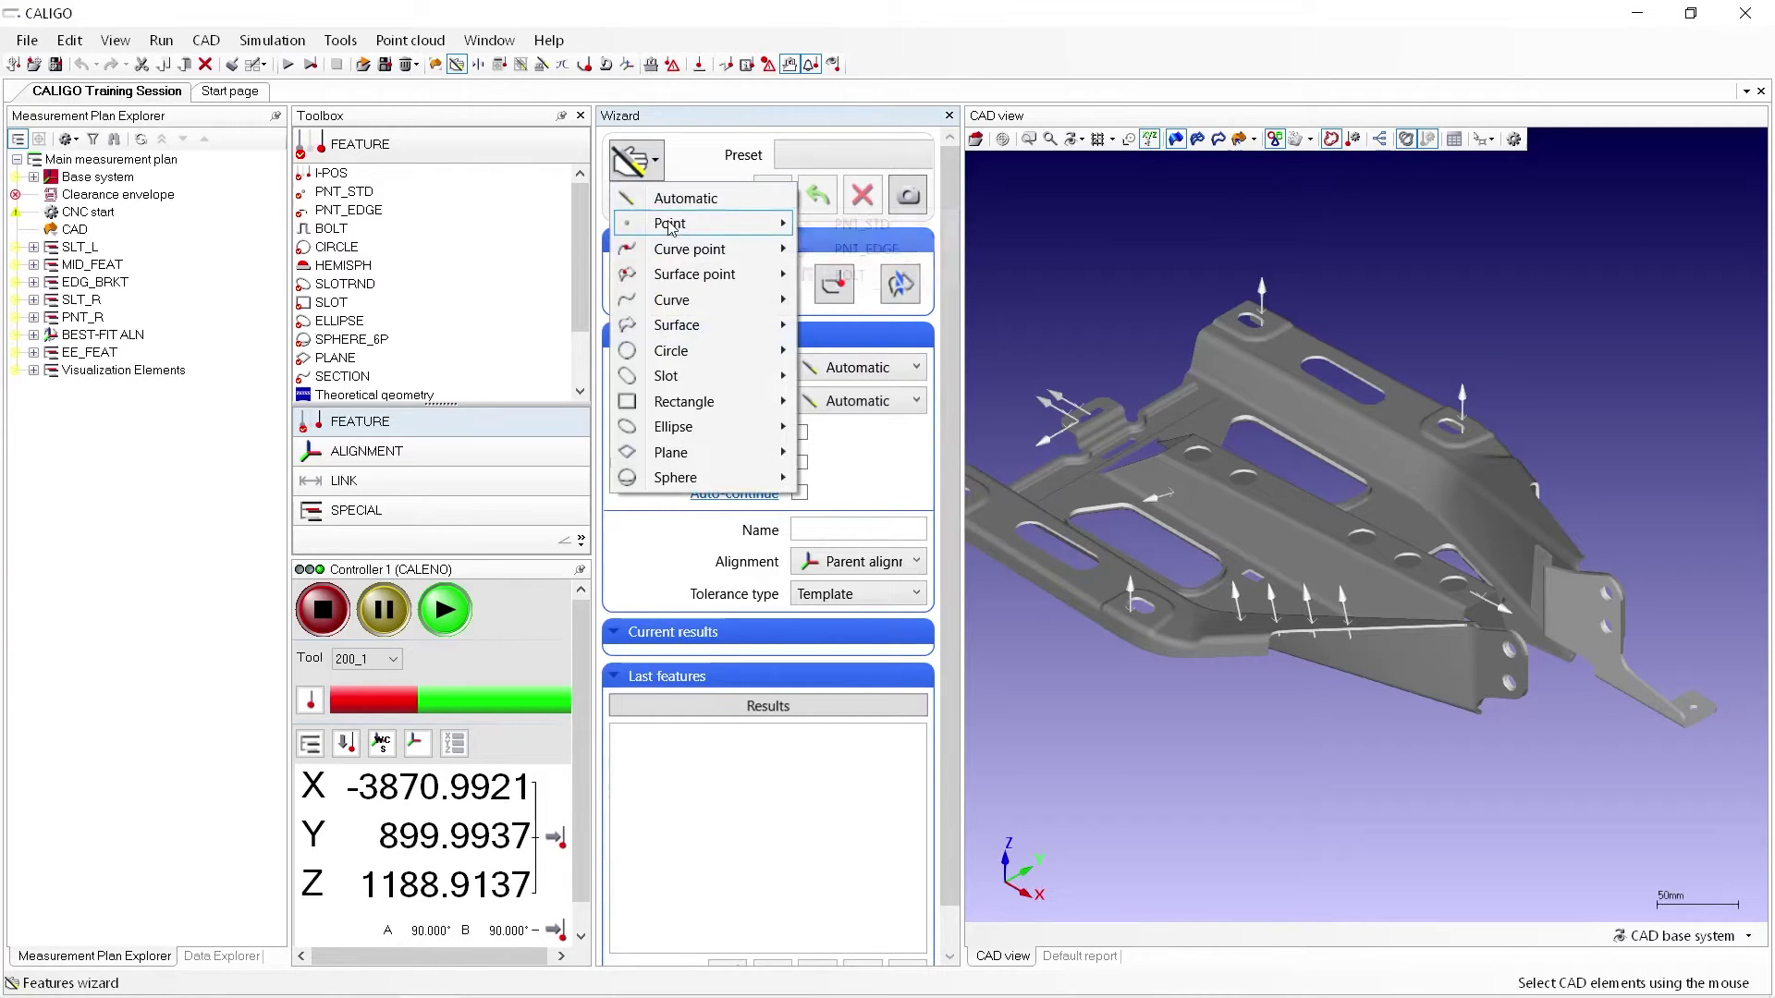
{"action": "mouse_move", "coordinate": [673, 254]}
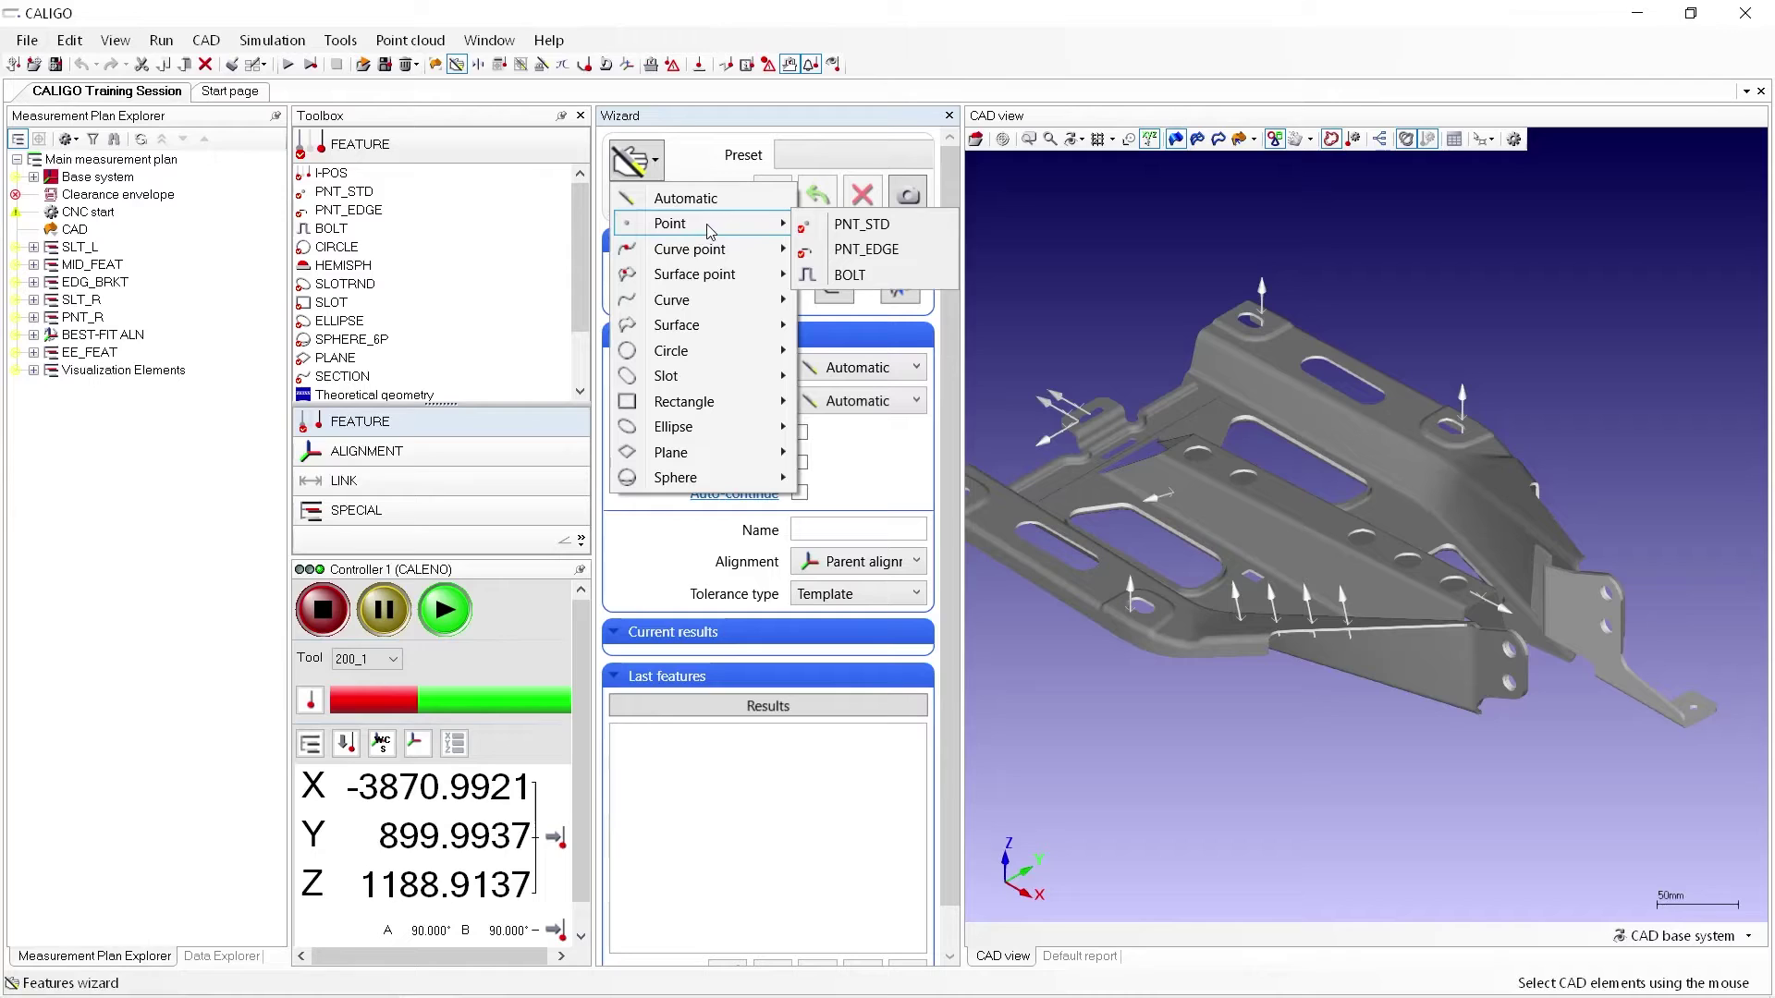
{"action": "left_click", "coordinate": [851, 225]}
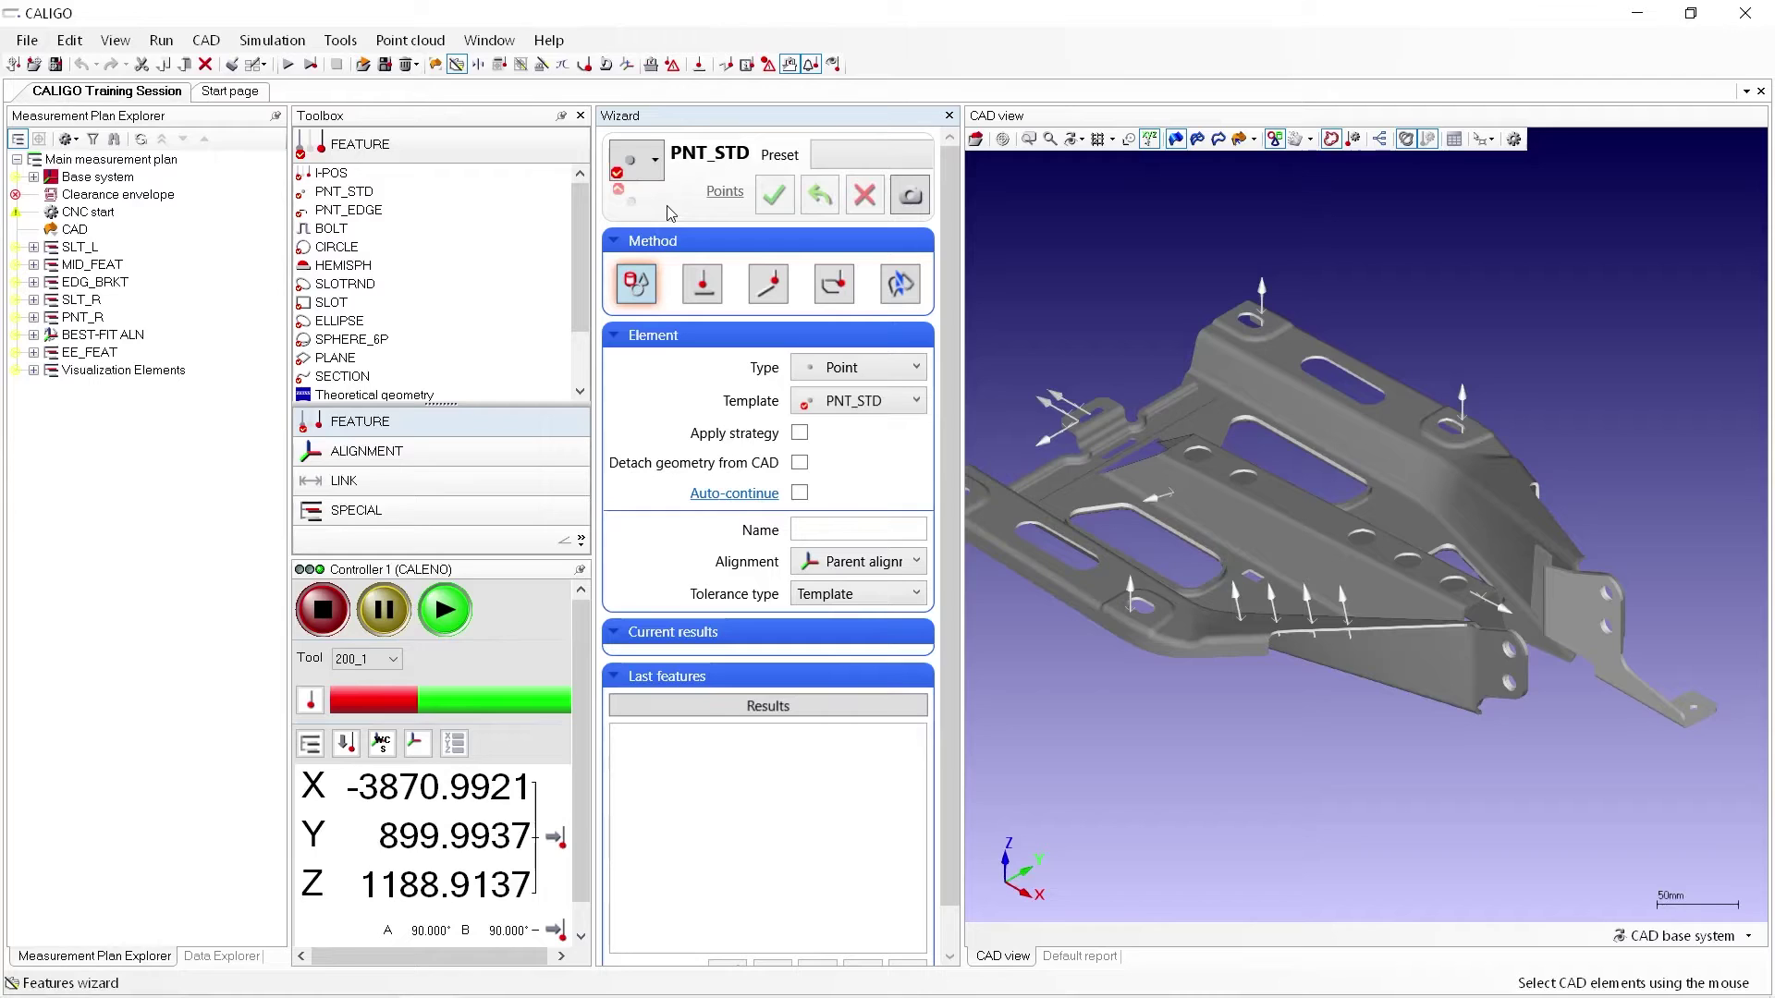
Step: Create a discrete point on the central rail's top face at about X 1.3, Y 1.3, Z 39.3 in the main measurement plan
{"action": "left_click", "coordinate": [698, 290]}
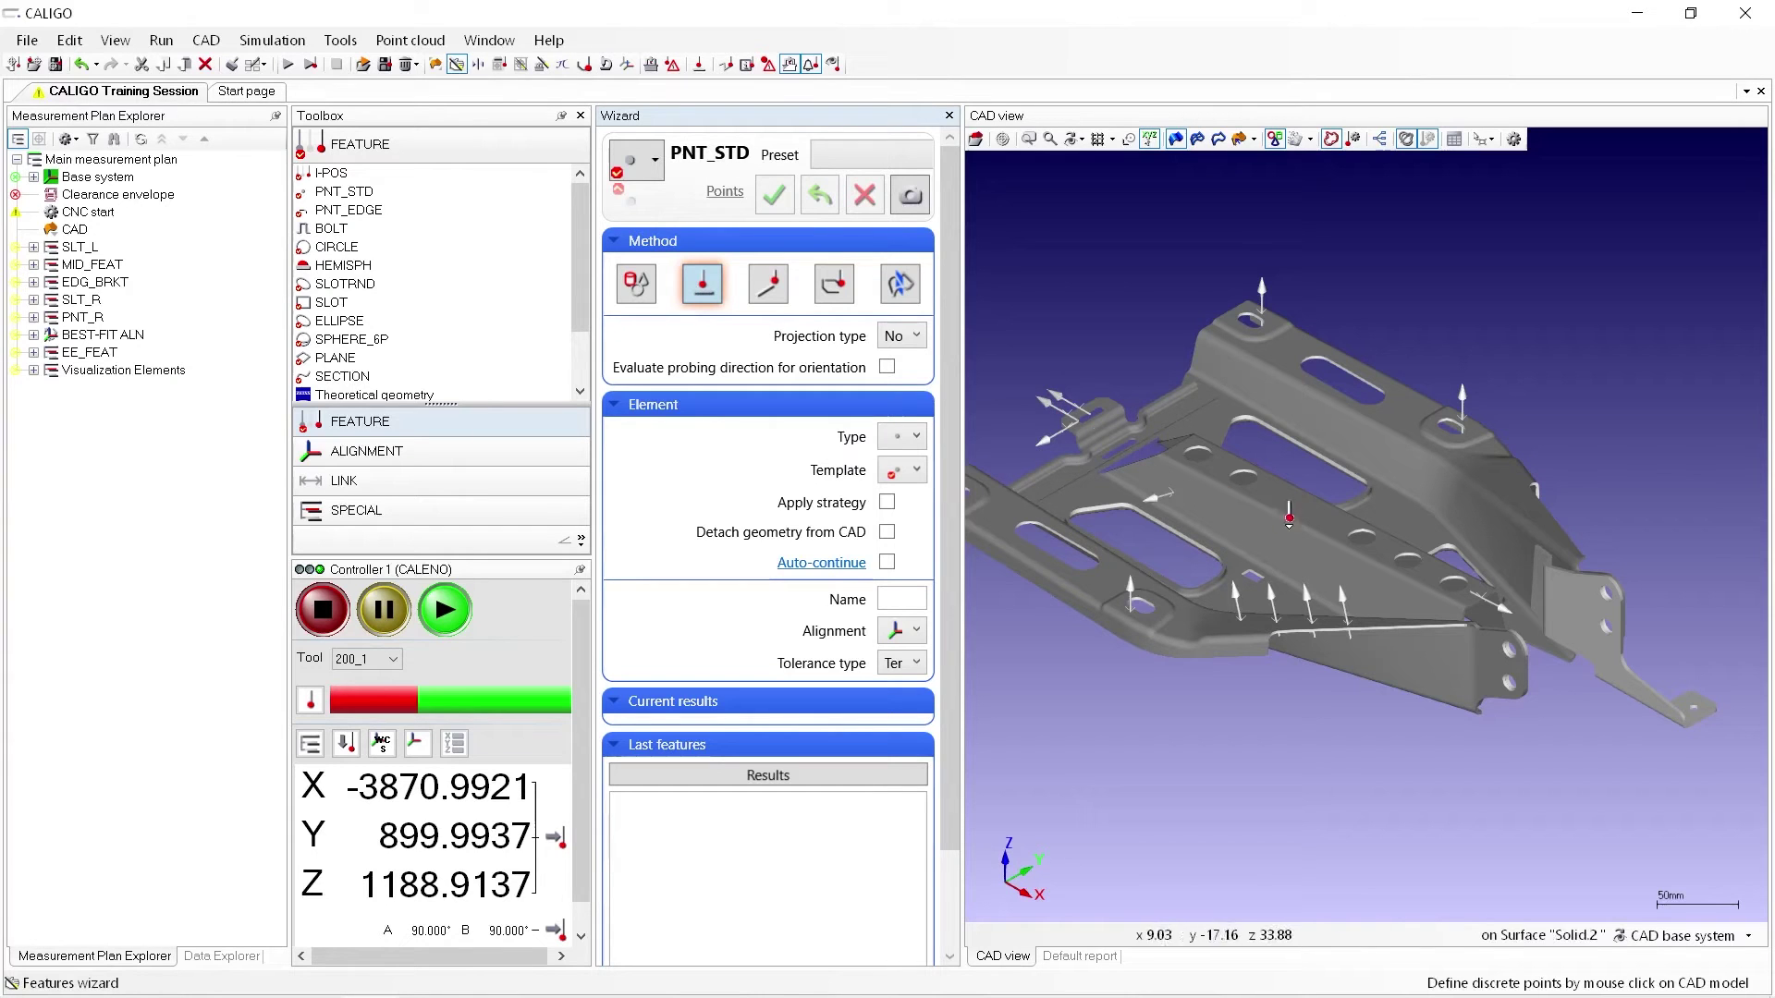
{"action": "scroll", "coordinate": [1302, 497], "scroll_direction": "up", "scroll_amount": 5}
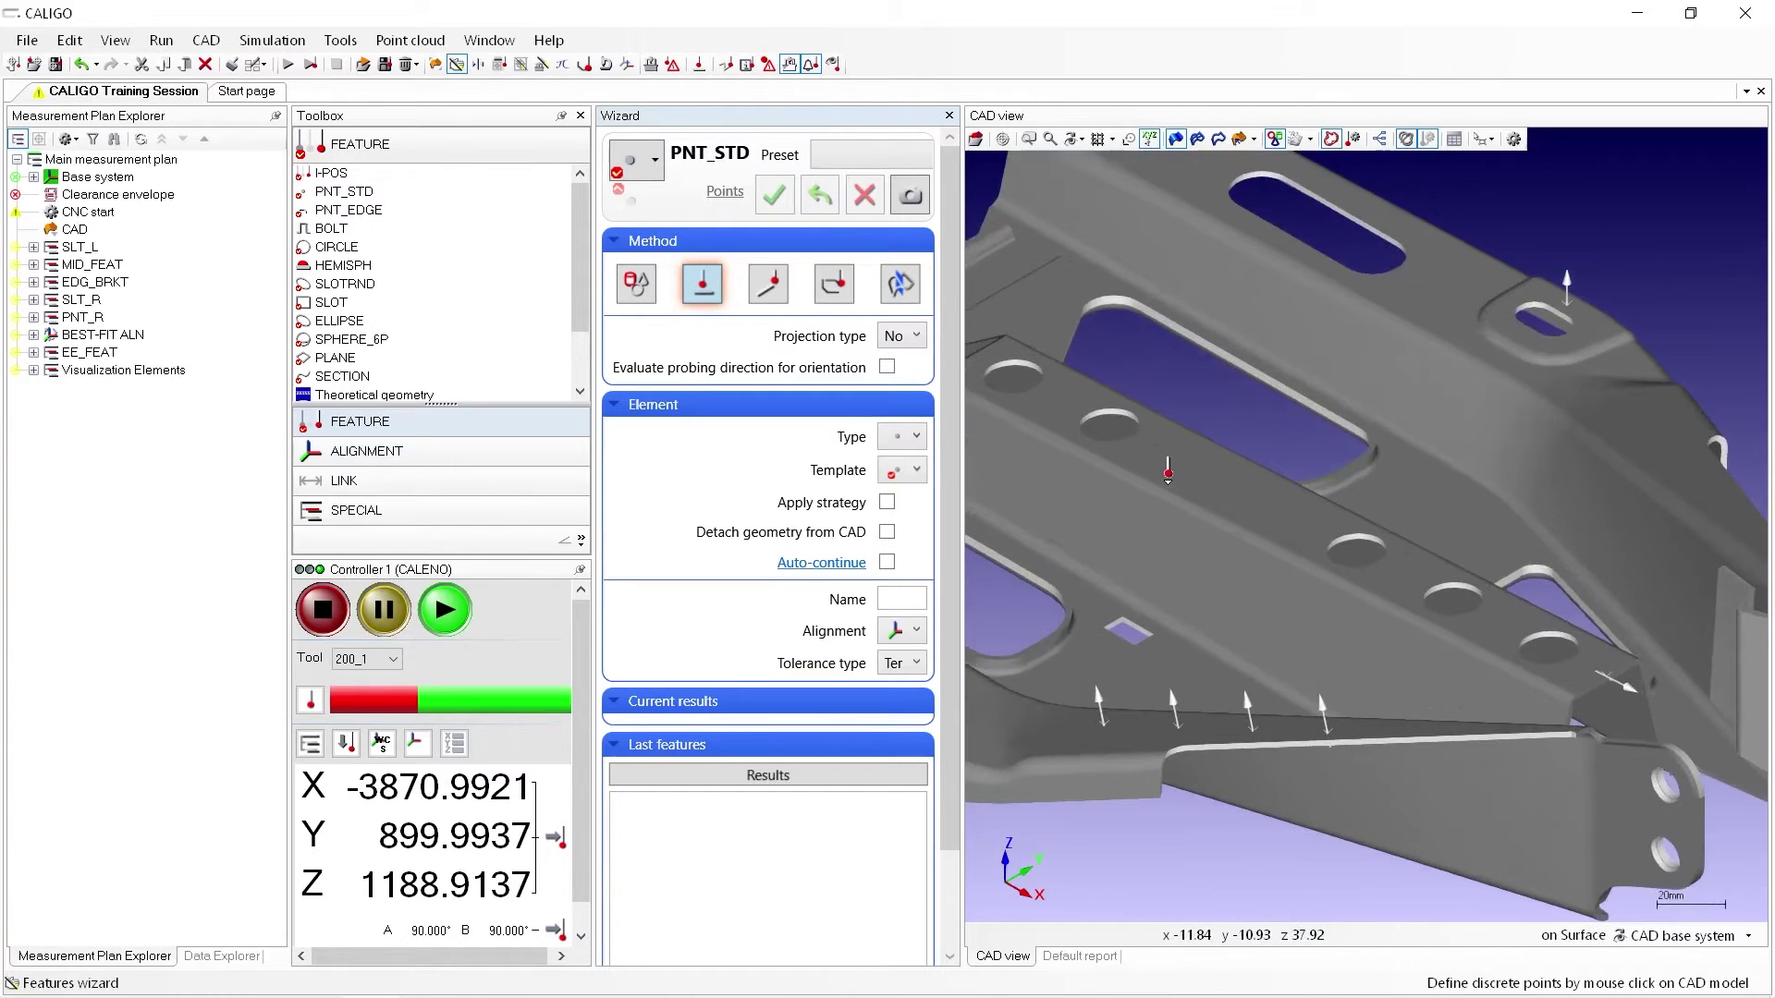
{"action": "left_click", "coordinate": [1228, 479]}
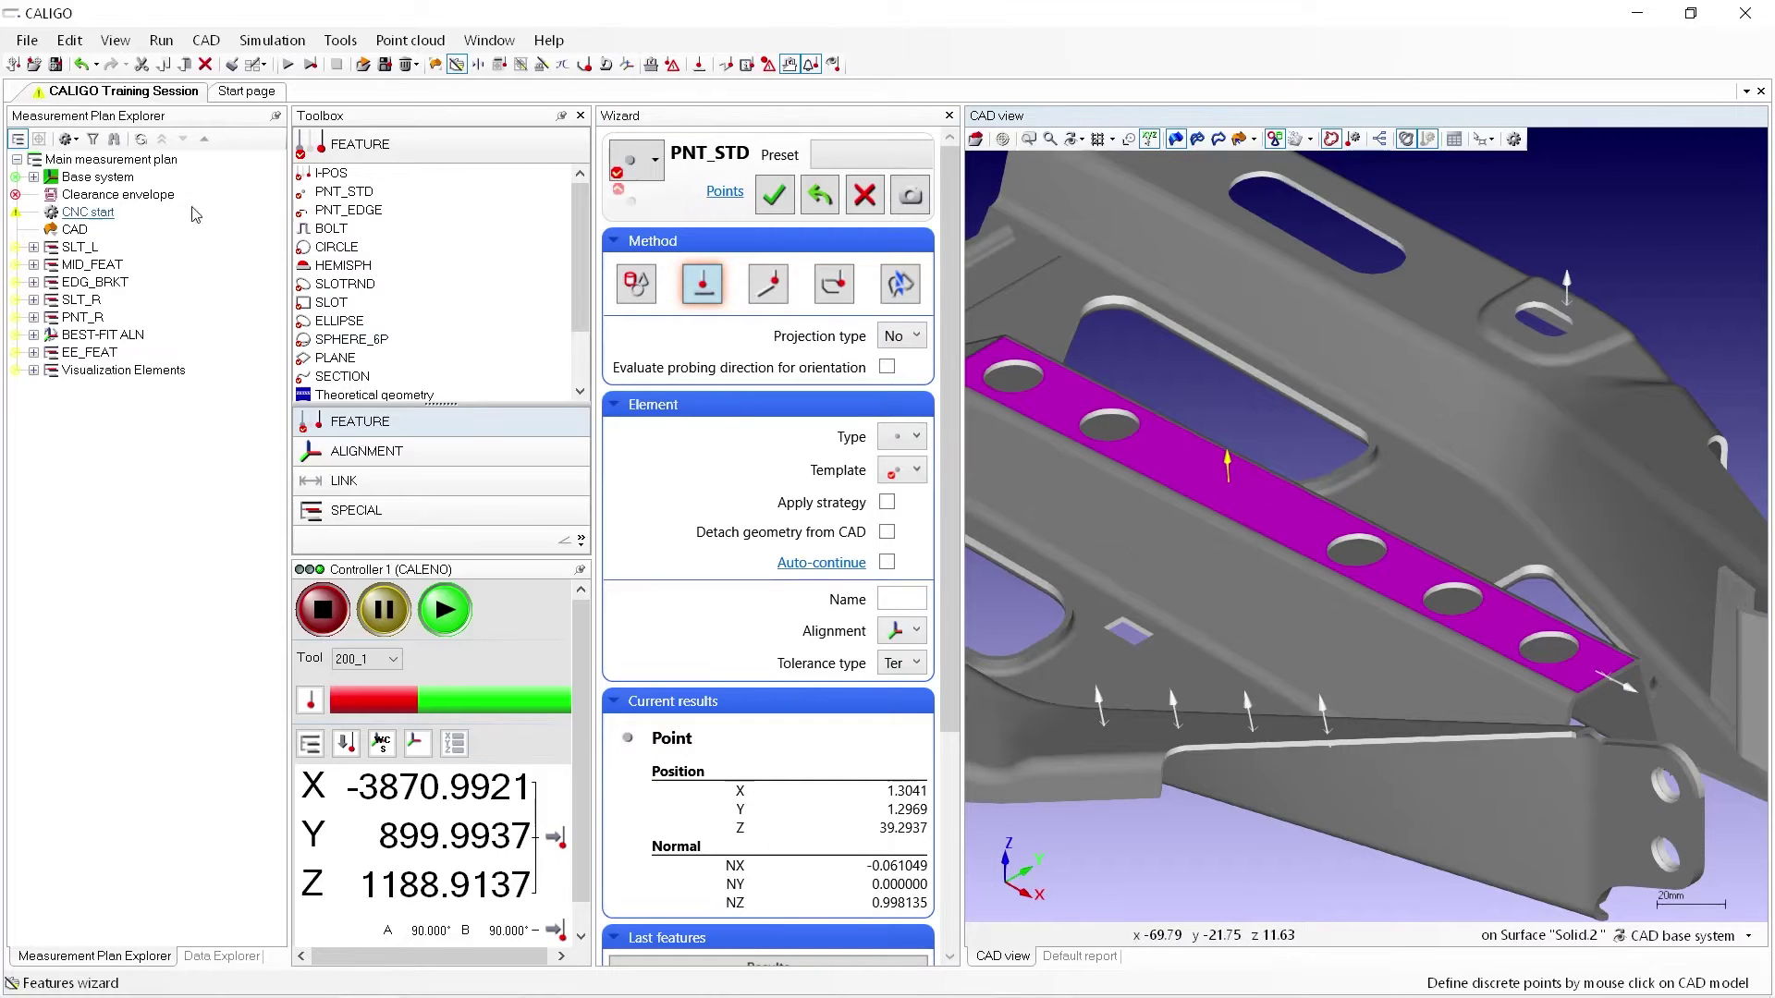
{"action": "left_click", "coordinate": [140, 160]}
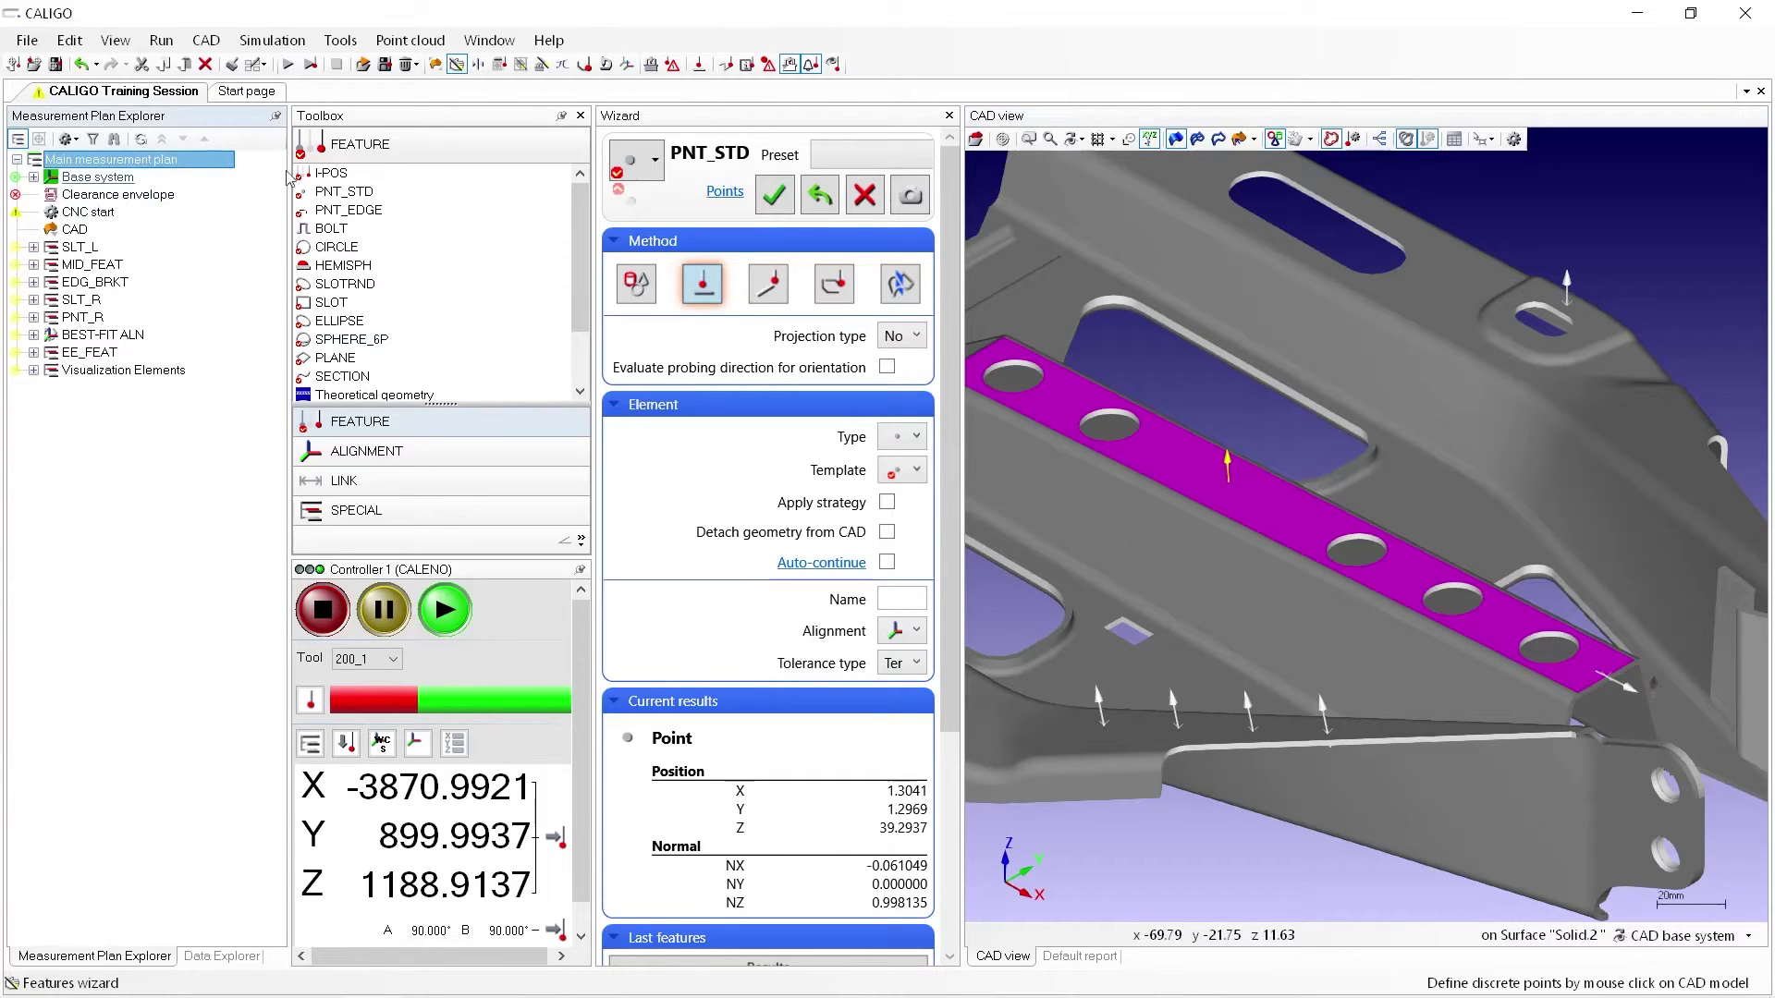
{"action": "left_click", "coordinate": [774, 196]}
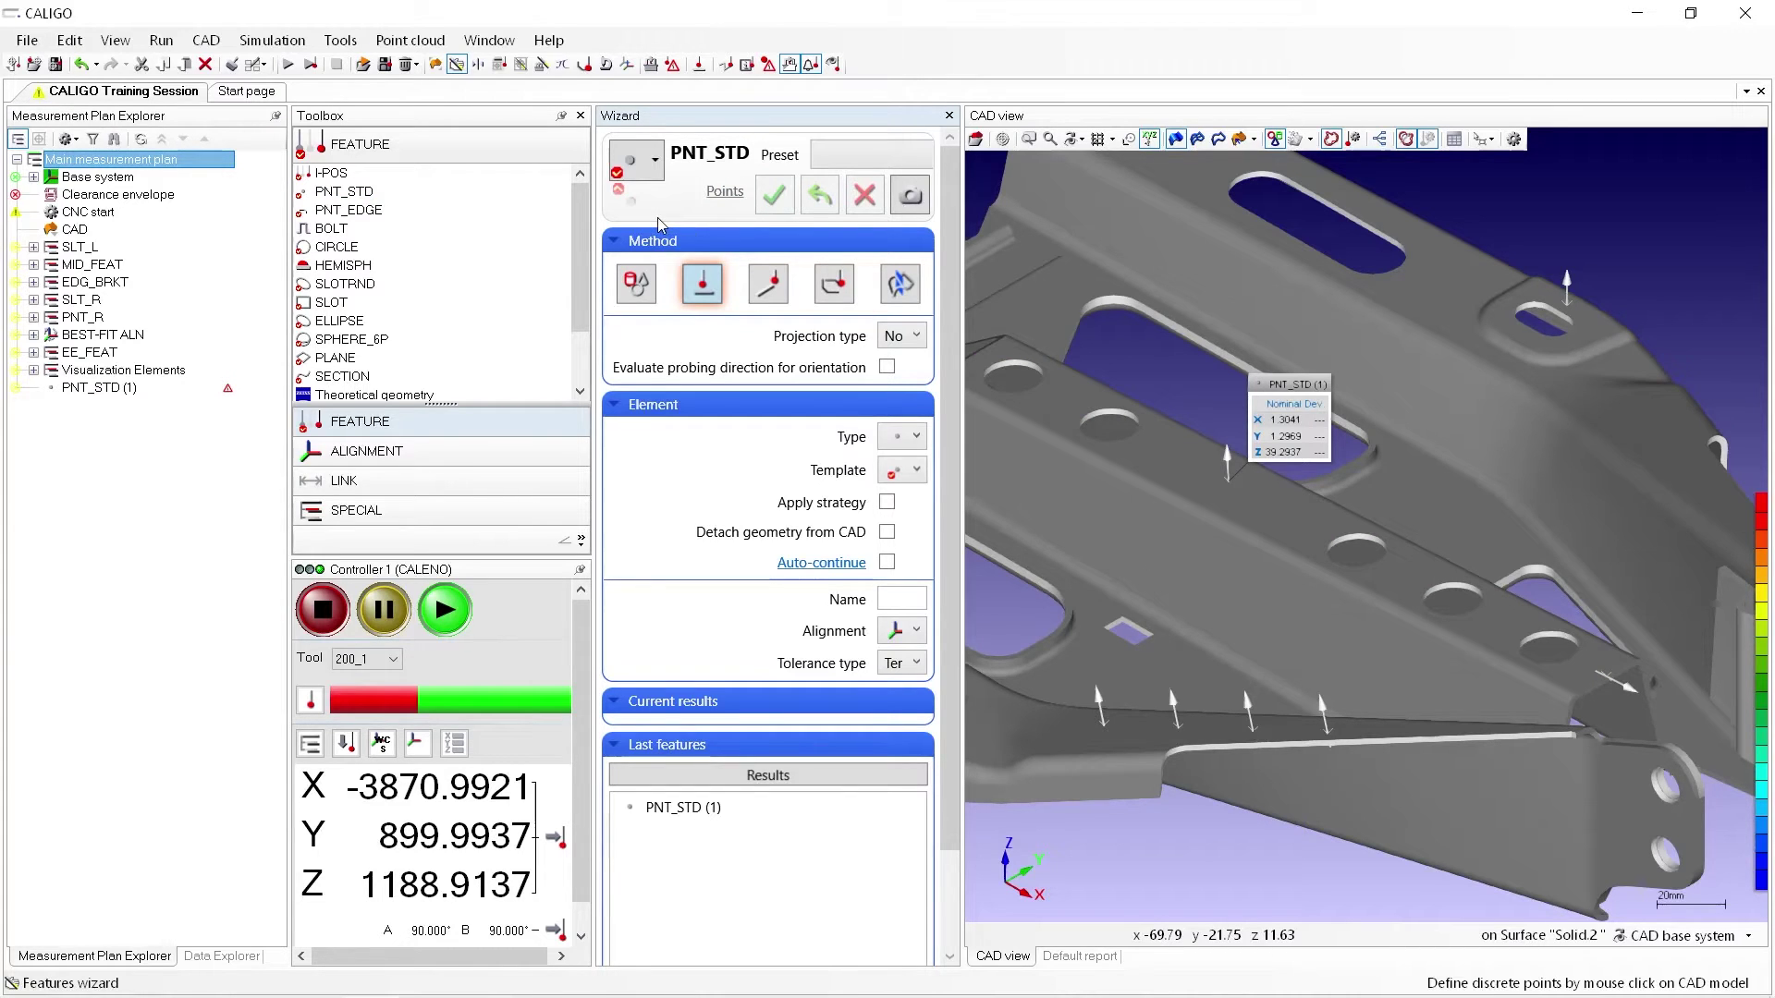
Step: Show the CAD edges and create a CIRCLE feature from the CAD edge of the central rail's second hole in the main measurement plan
{"action": "left_click", "coordinate": [642, 169]}
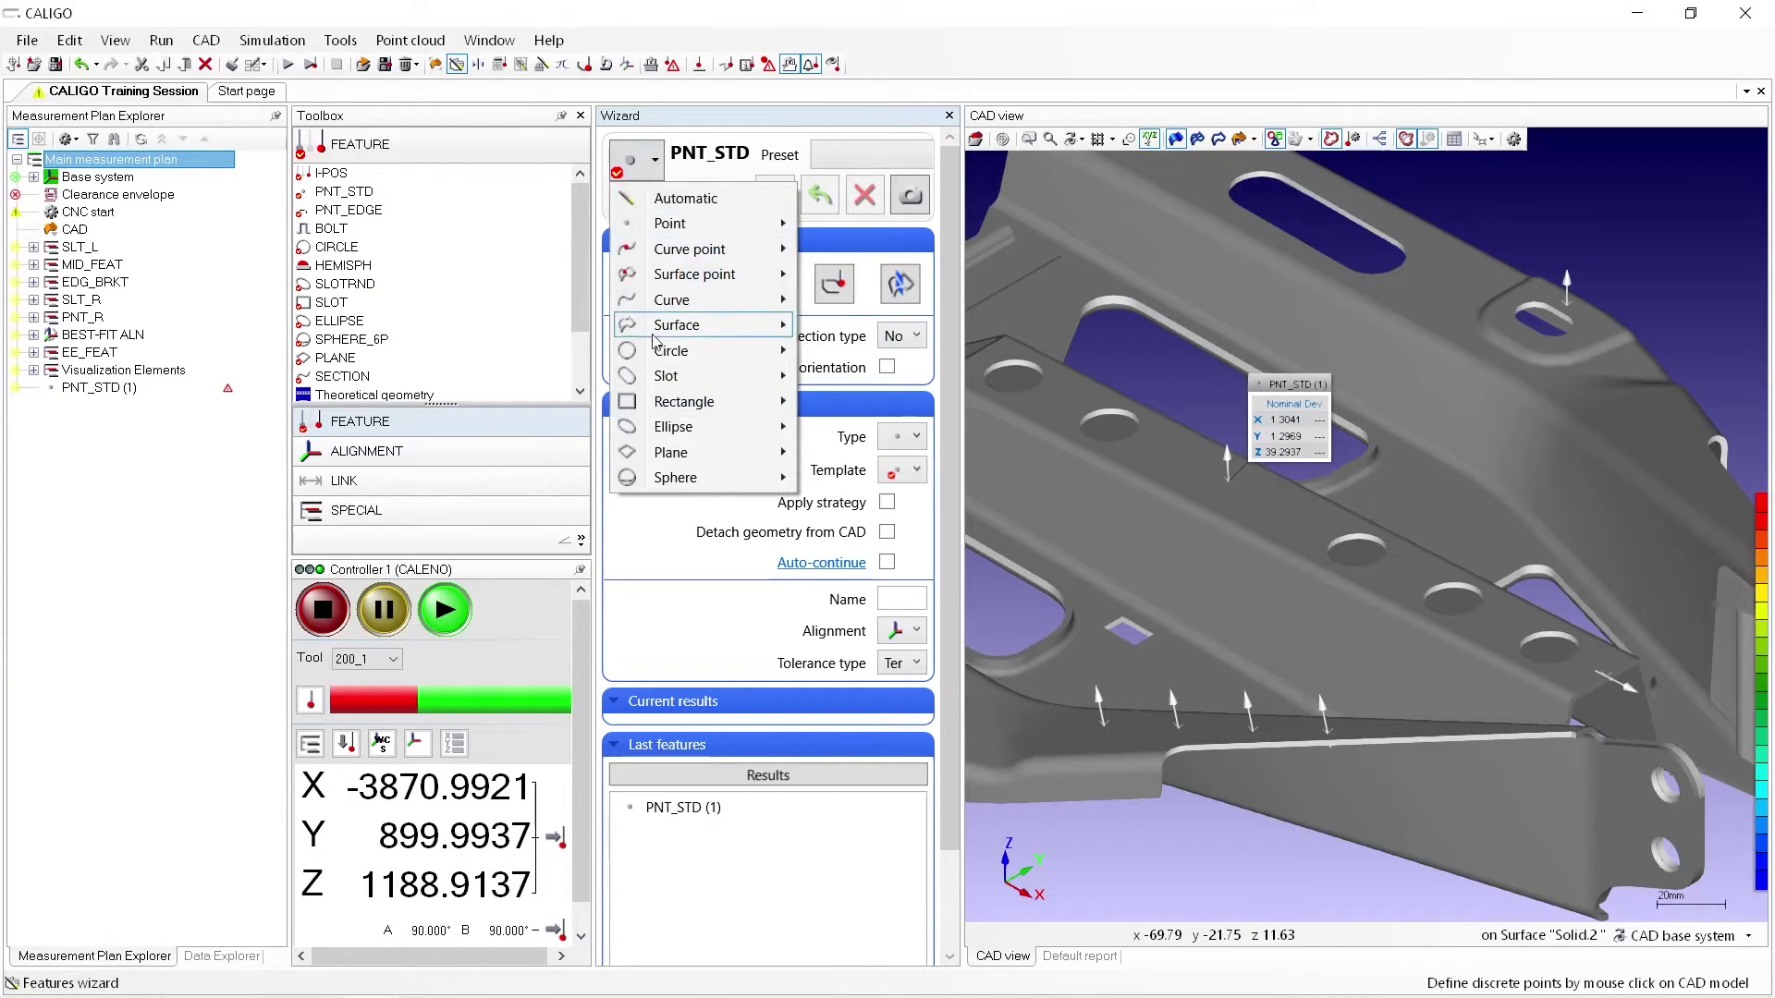
{"action": "mouse_move", "coordinate": [657, 357]}
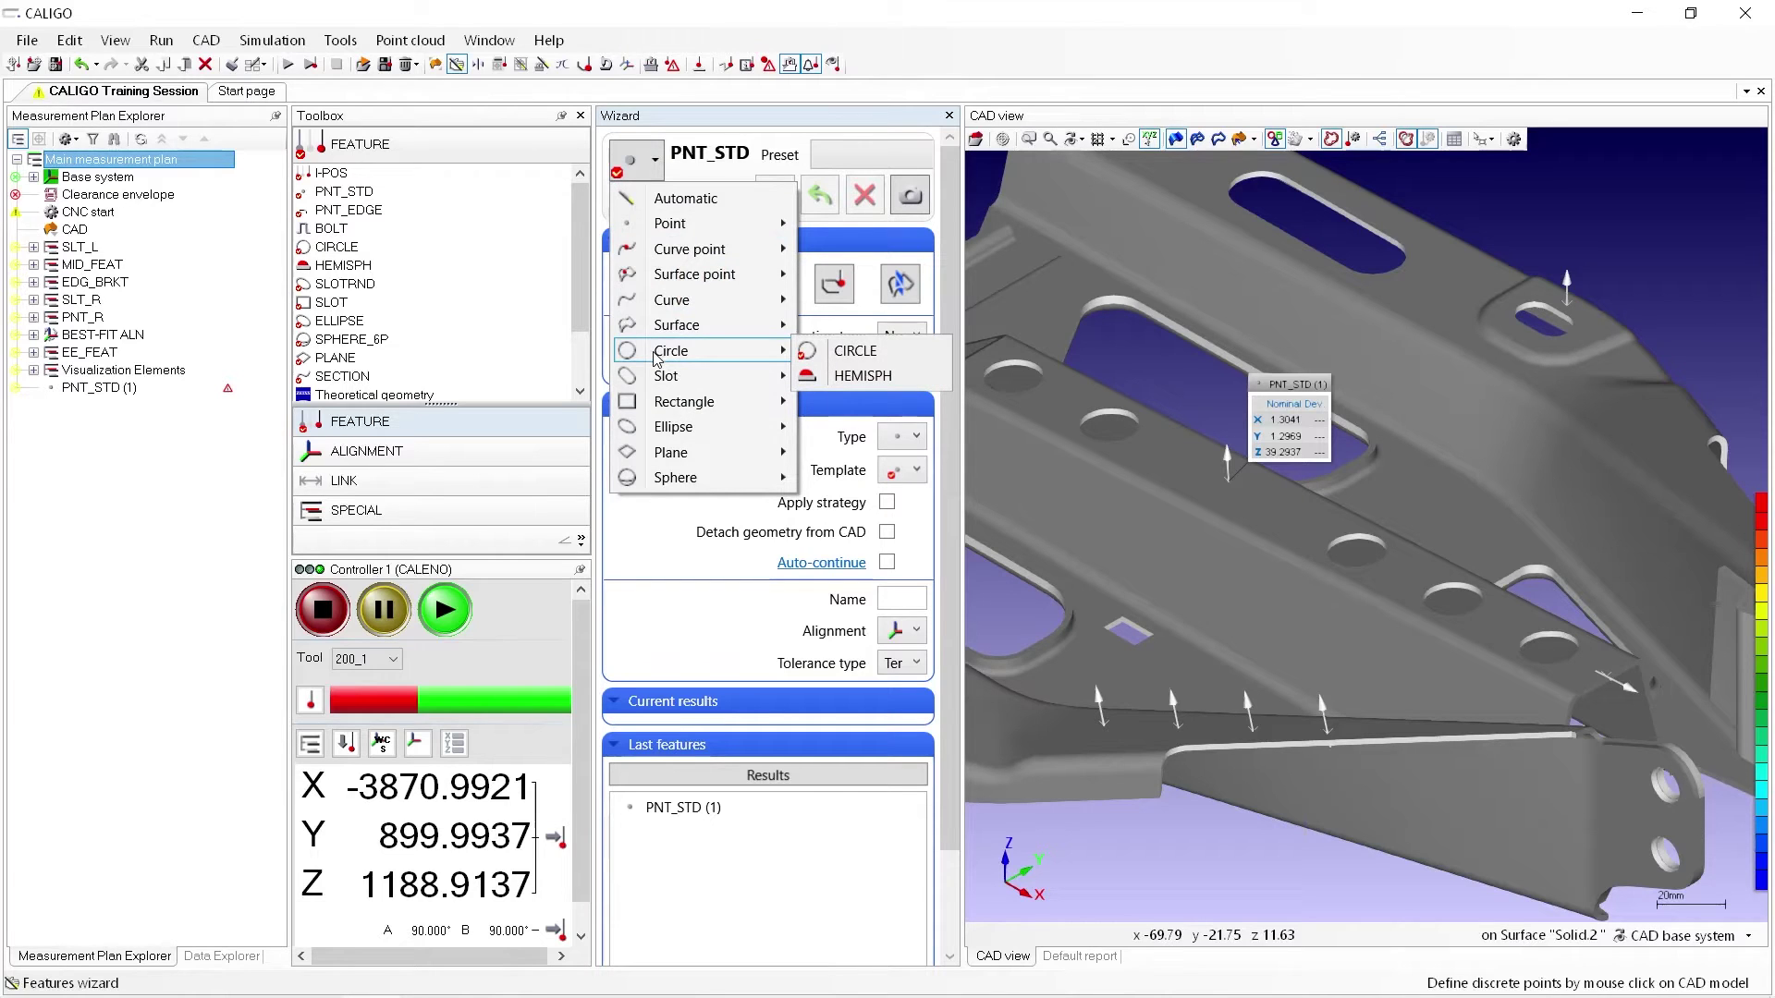
{"action": "left_click", "coordinate": [830, 355]}
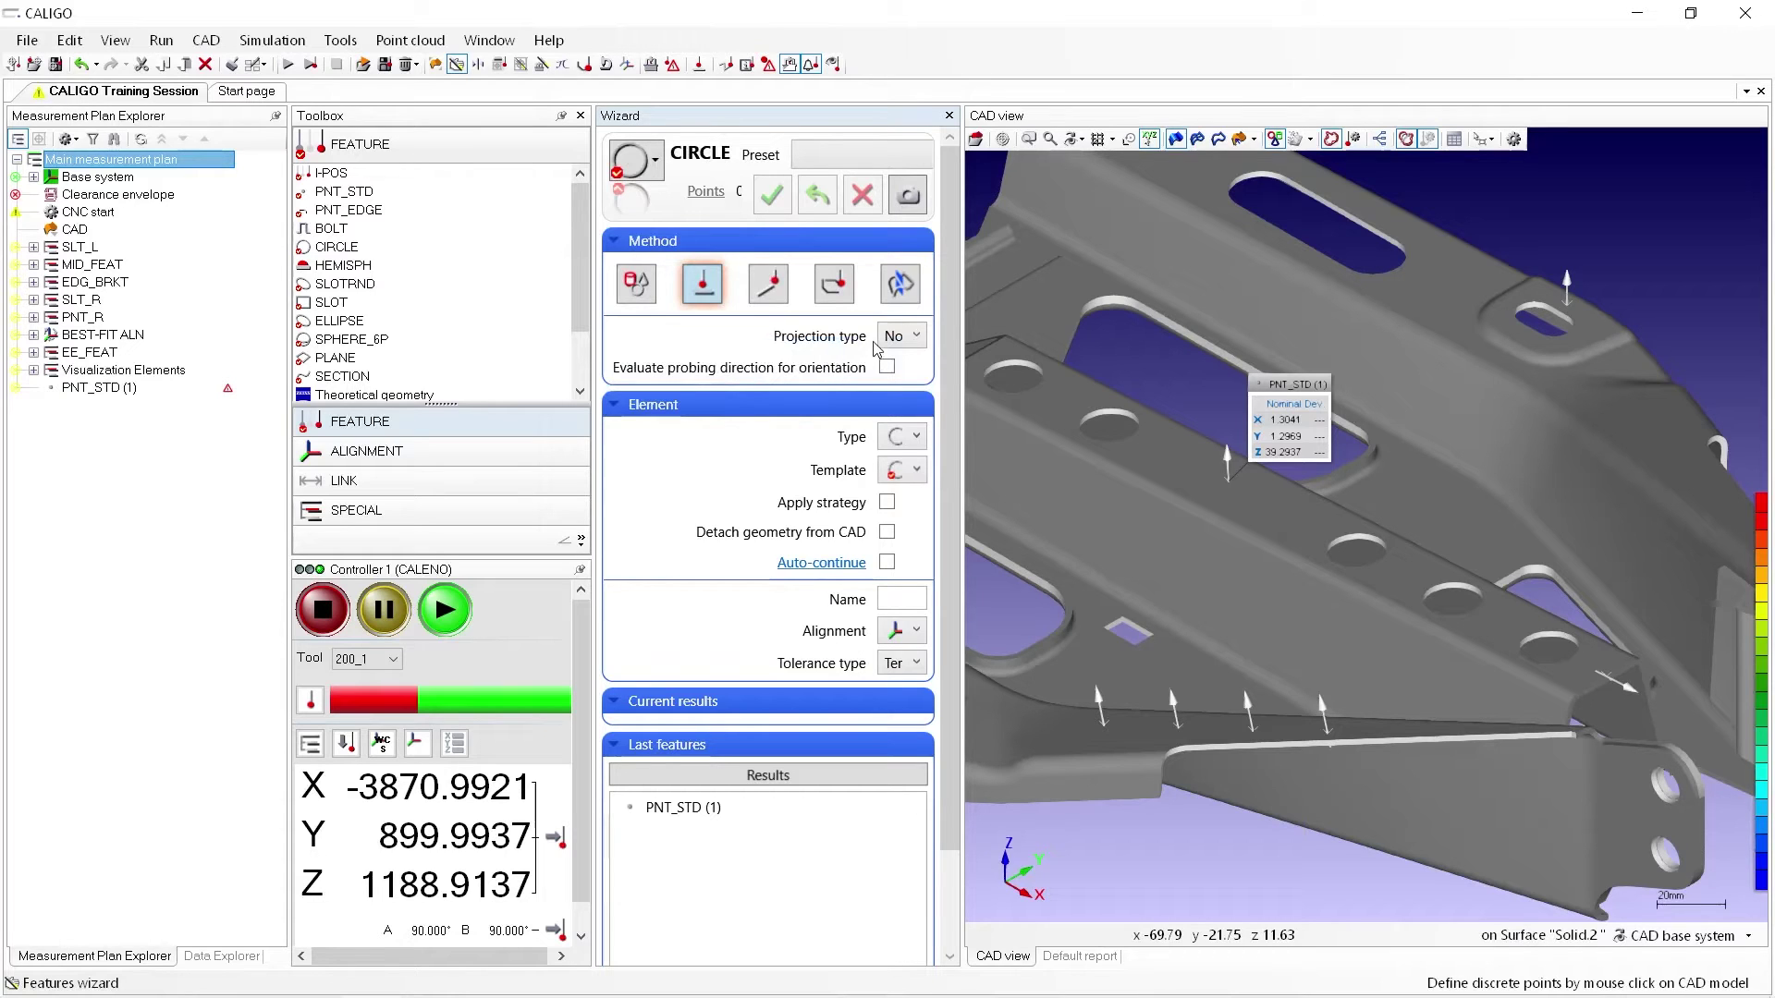
{"action": "left_click", "coordinate": [638, 284]}
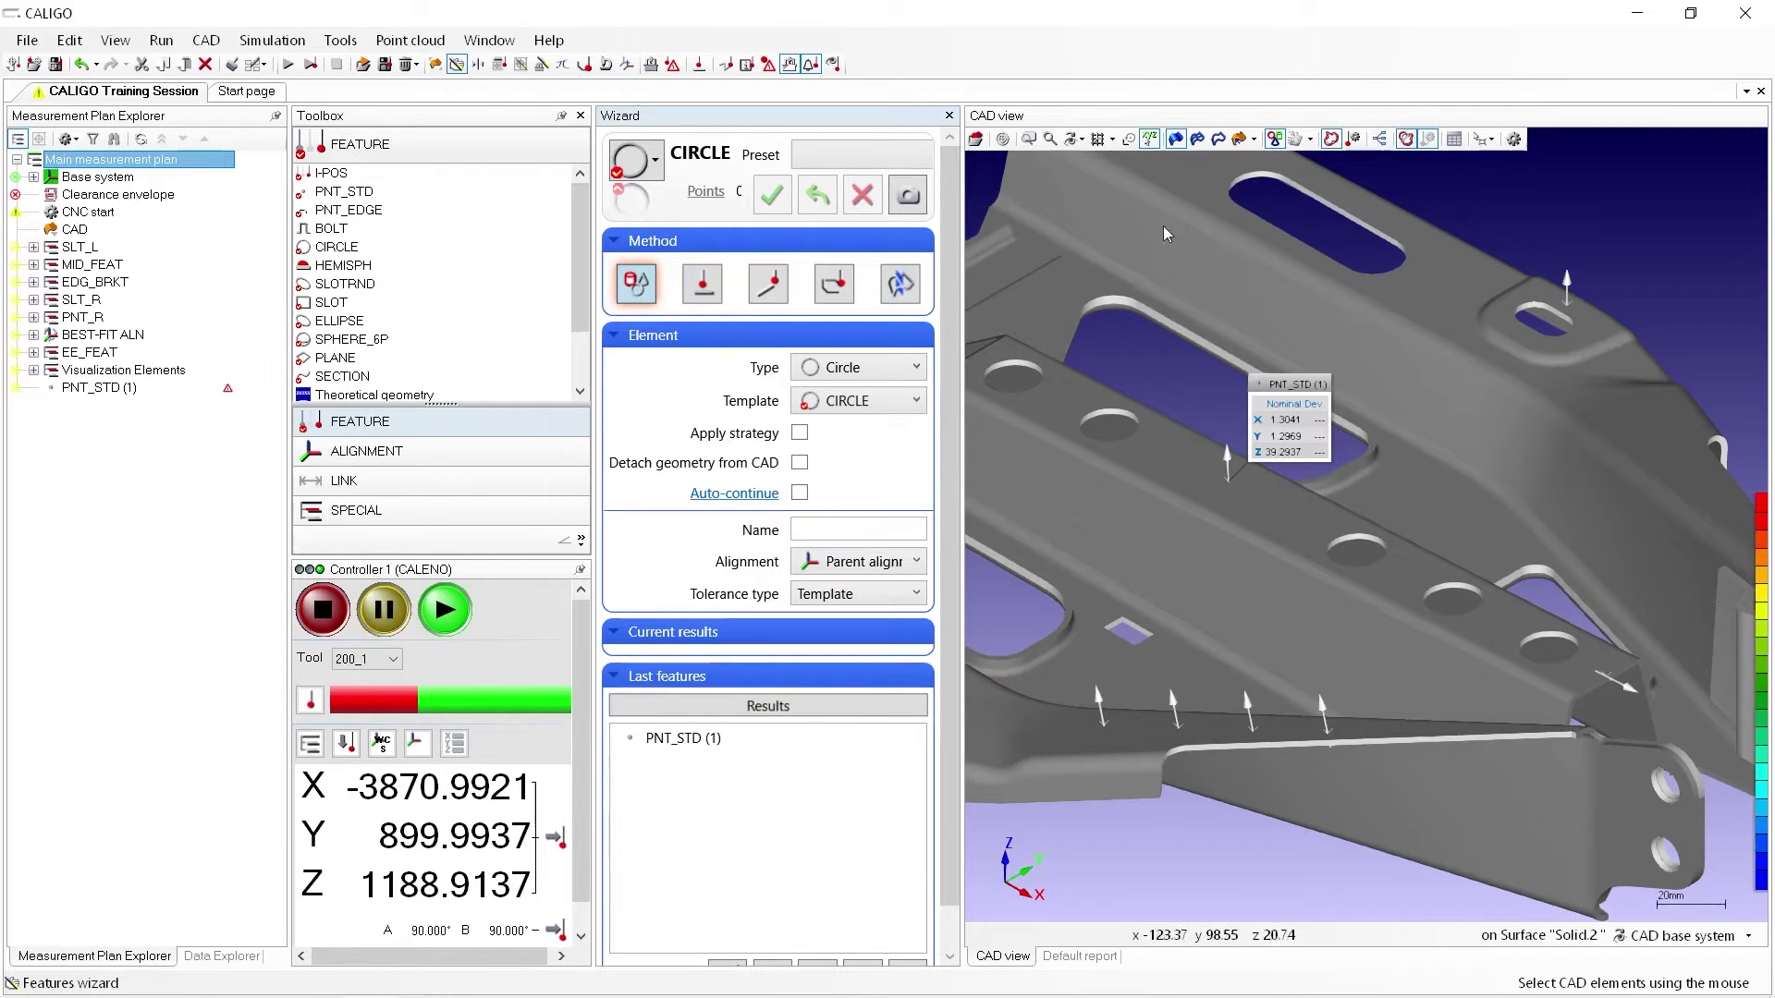
{"action": "left_click", "coordinate": [1219, 138]}
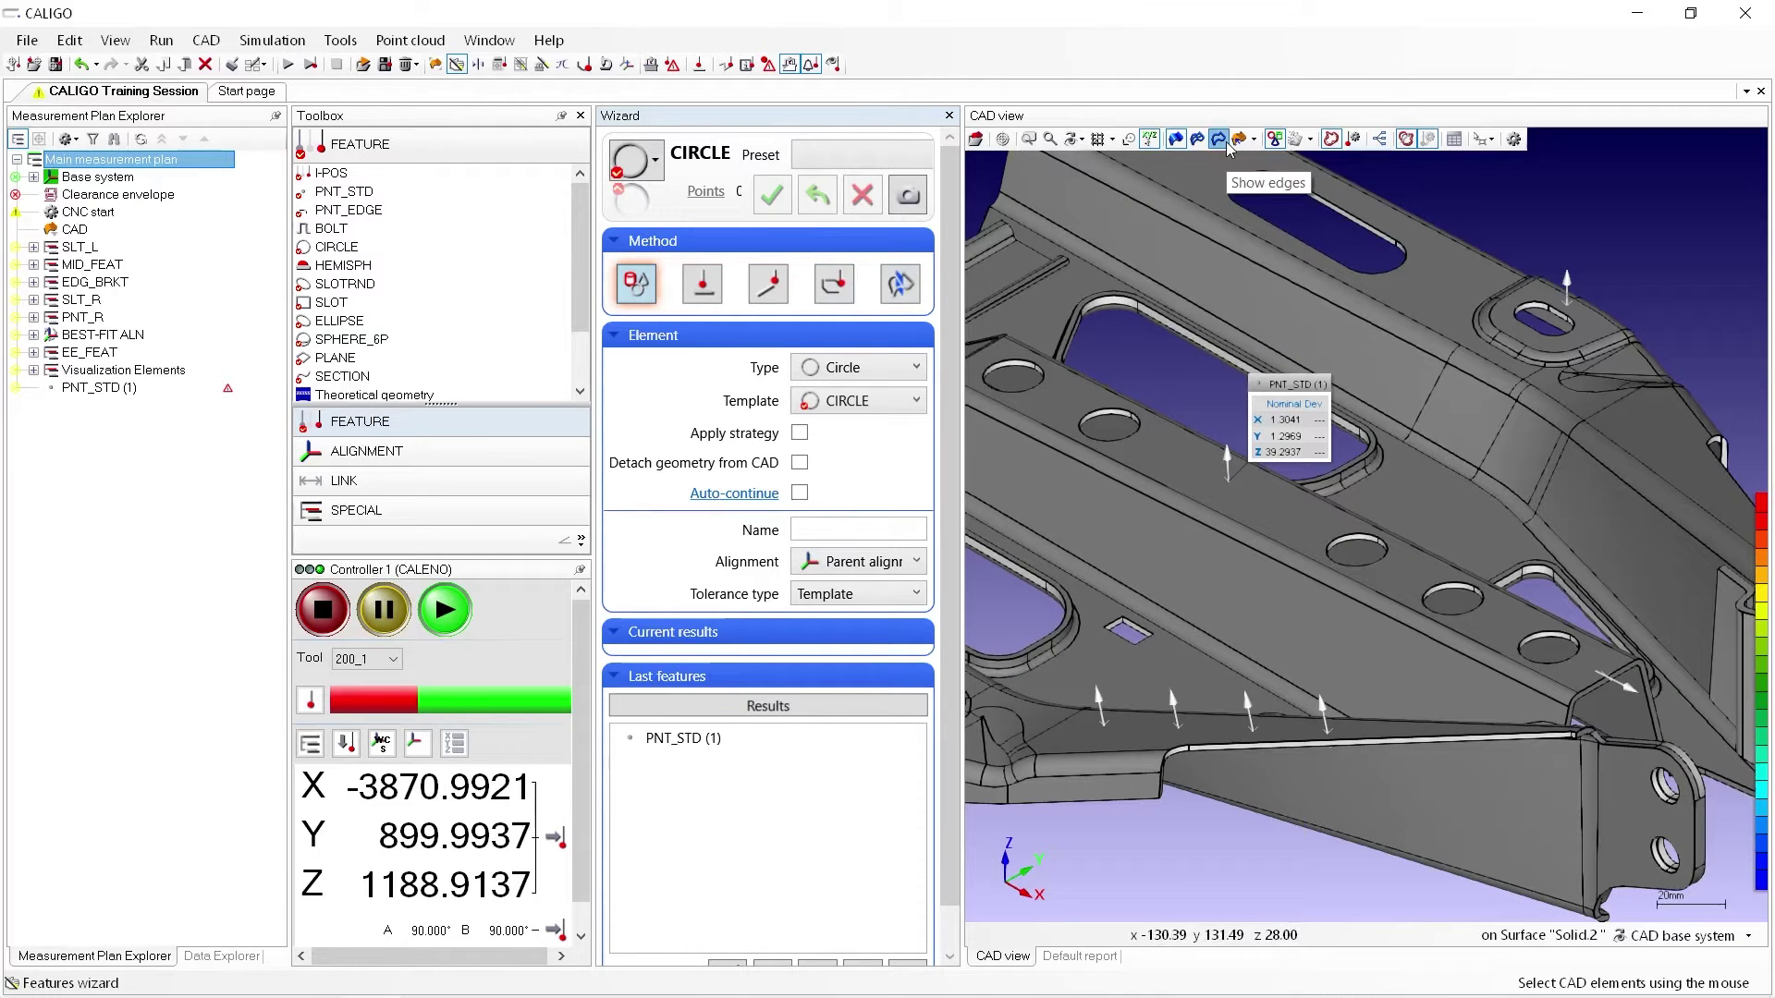
{"action": "left_click", "coordinate": [1095, 419]}
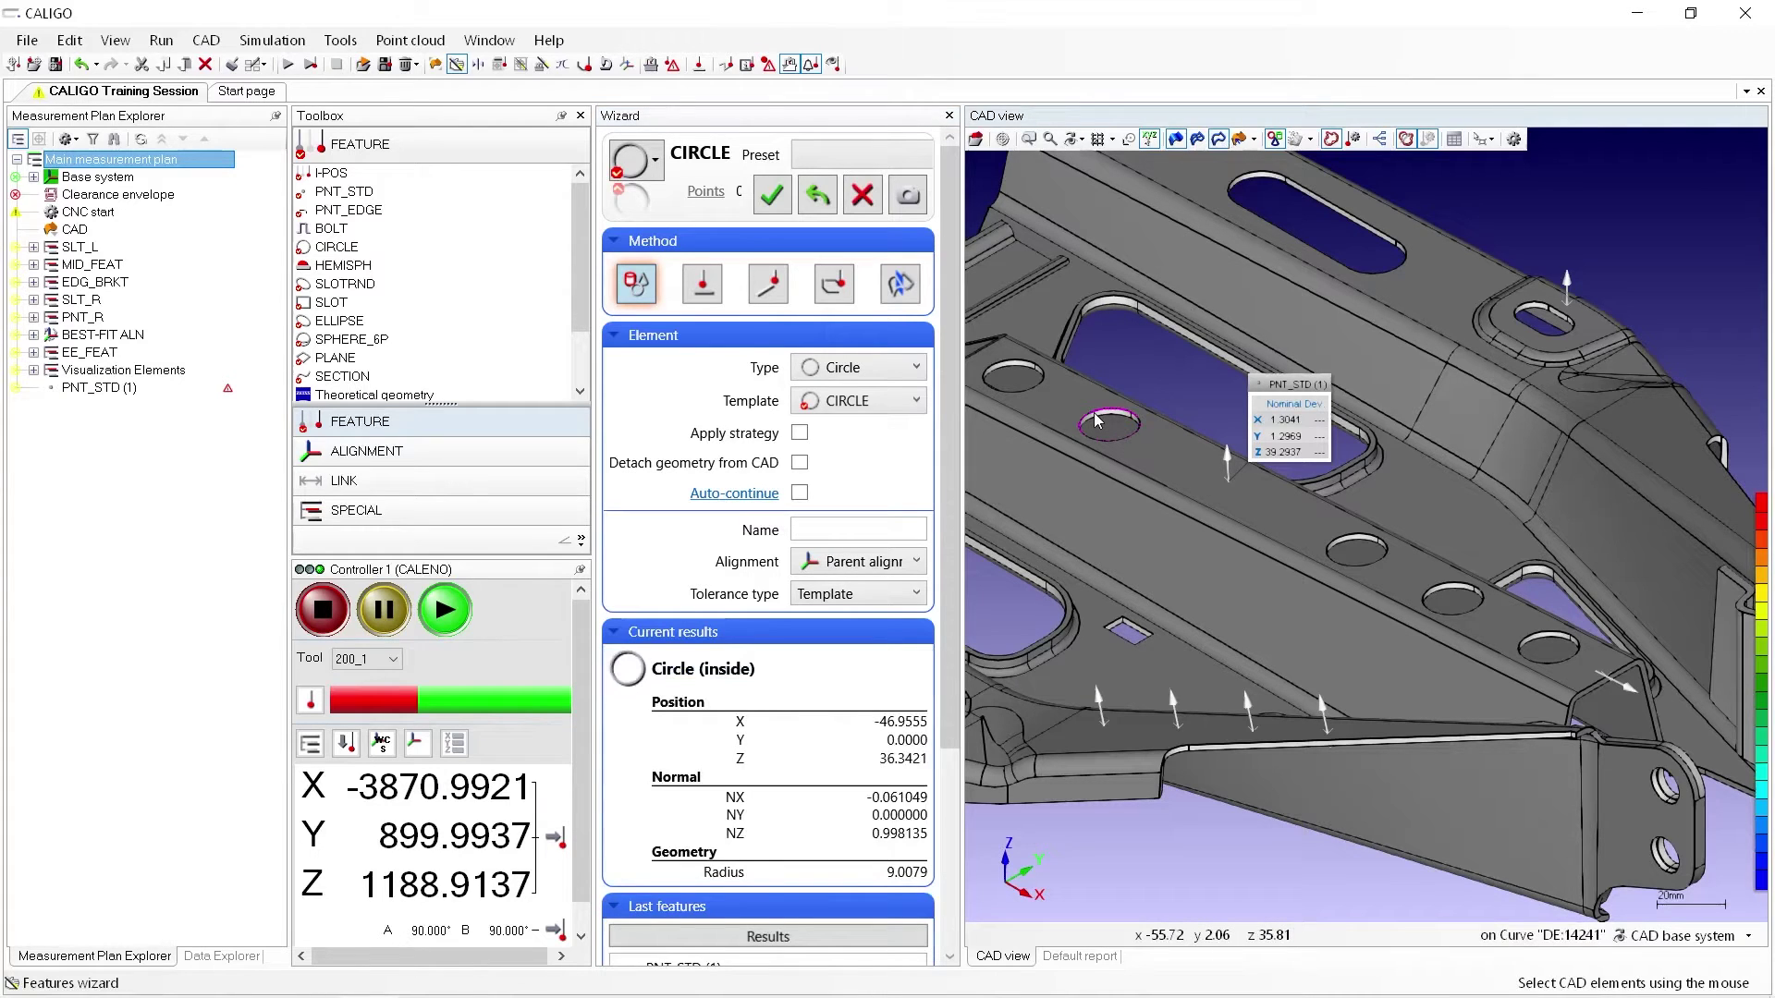
{"action": "left_click", "coordinate": [95, 161]}
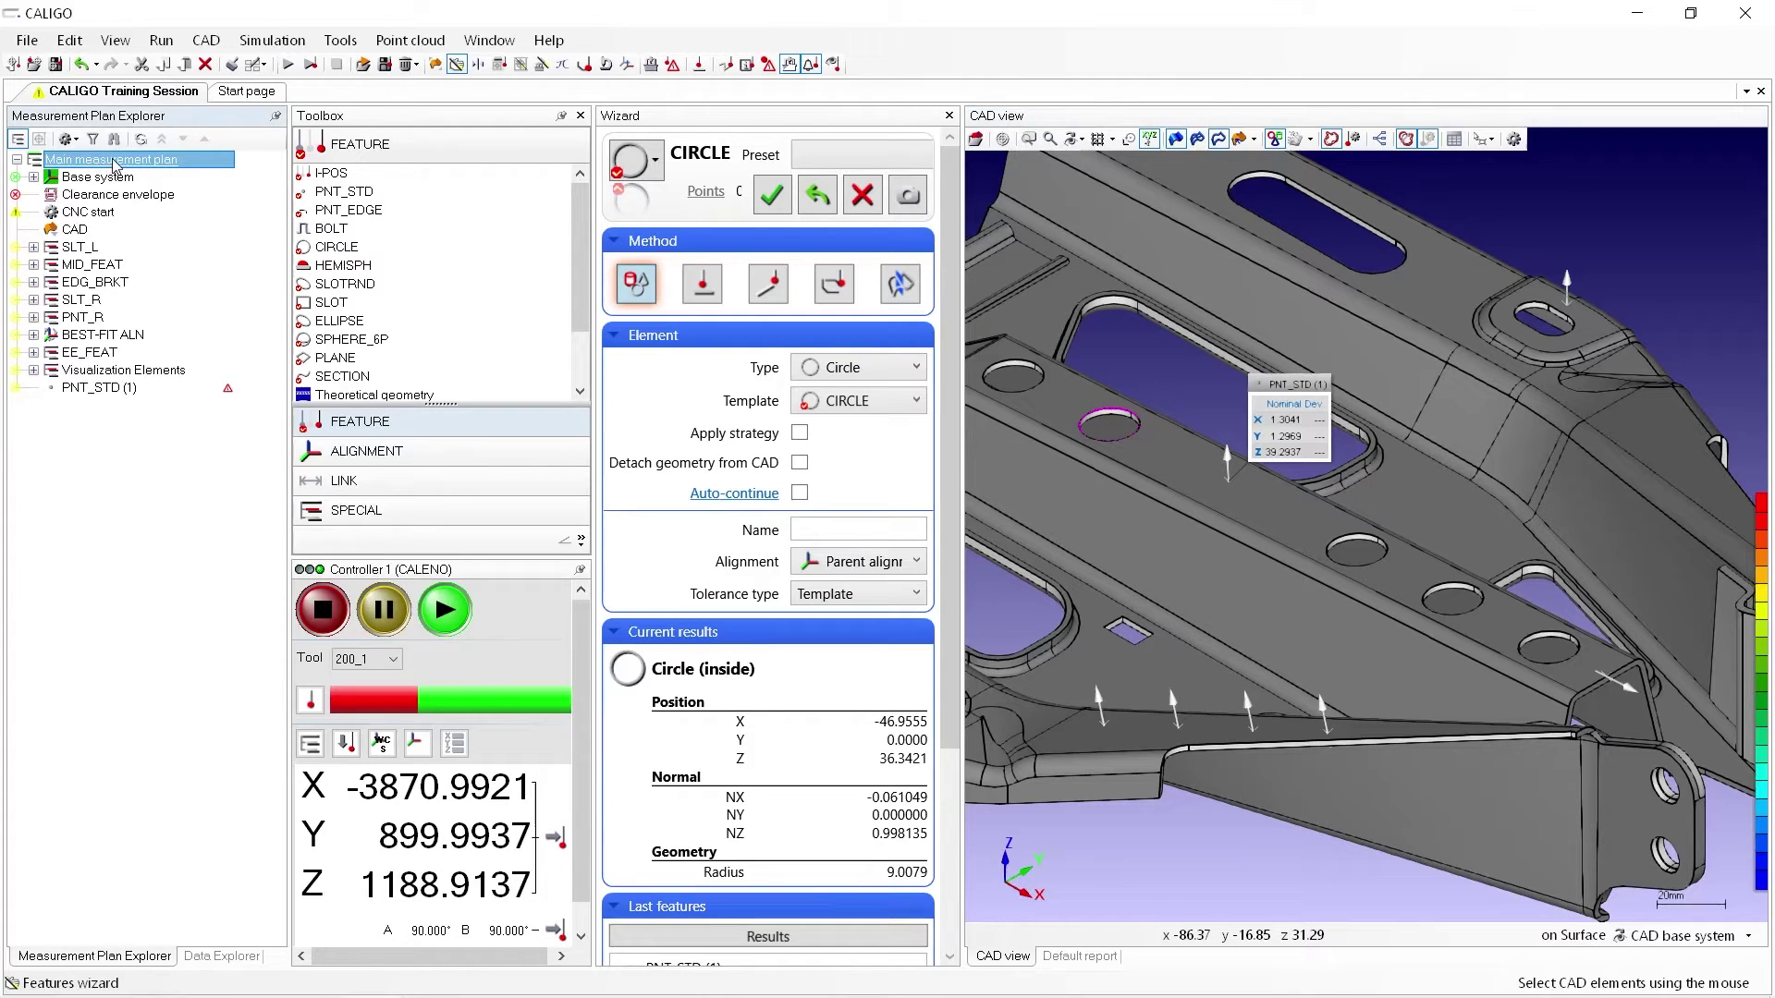
{"action": "left_click", "coordinate": [775, 193]}
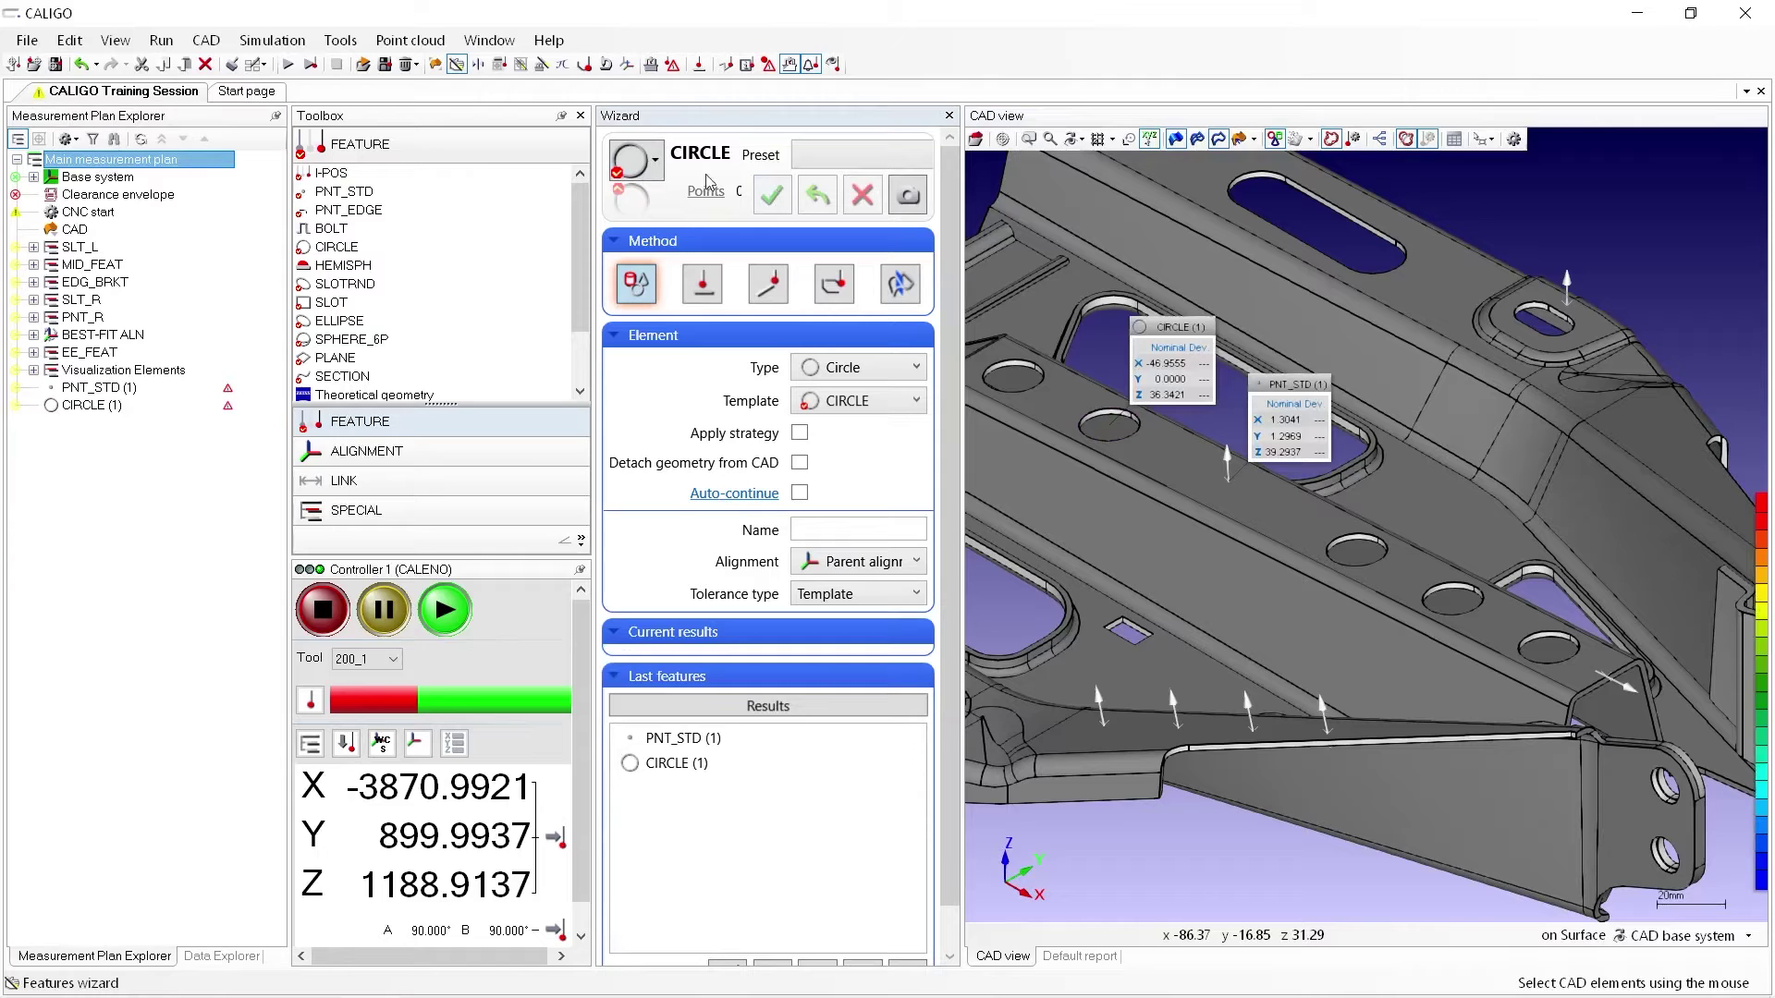
Step: Create a SLOTRND slot feature from the CAD edge of the small rounded slot at about X -168.5, Y -128, Z 30
{"action": "left_click", "coordinate": [653, 173]}
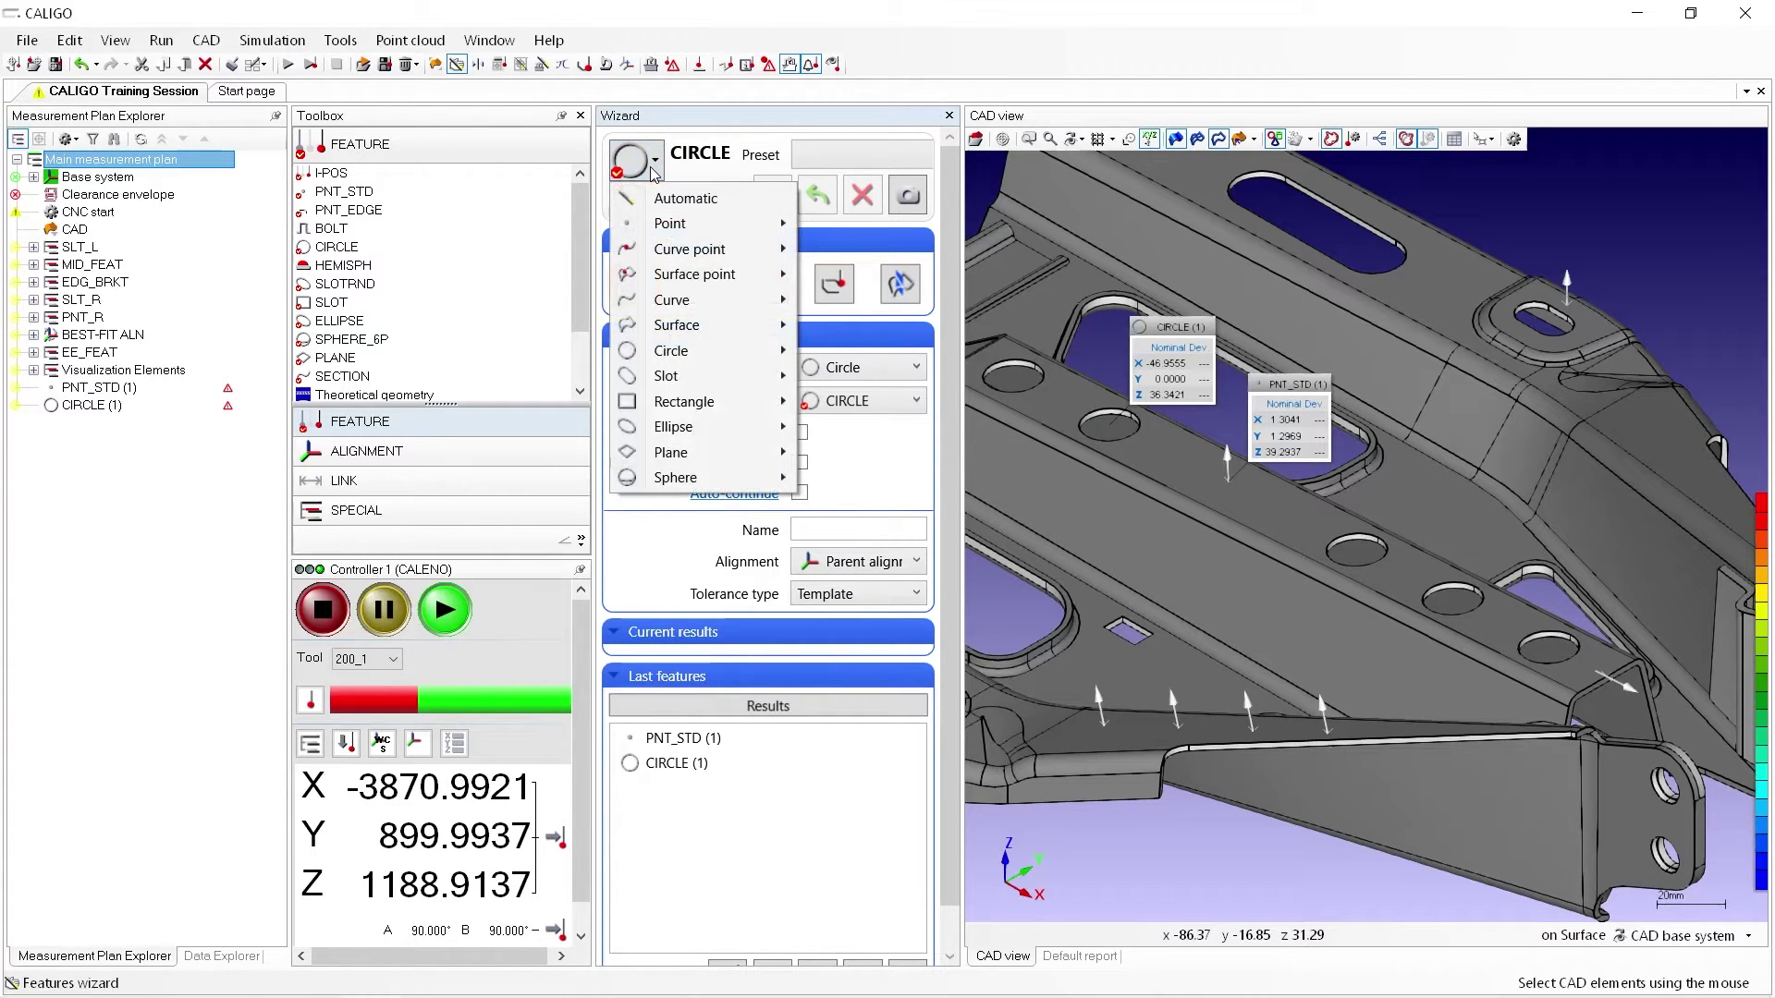
{"action": "mouse_move", "coordinate": [668, 376]}
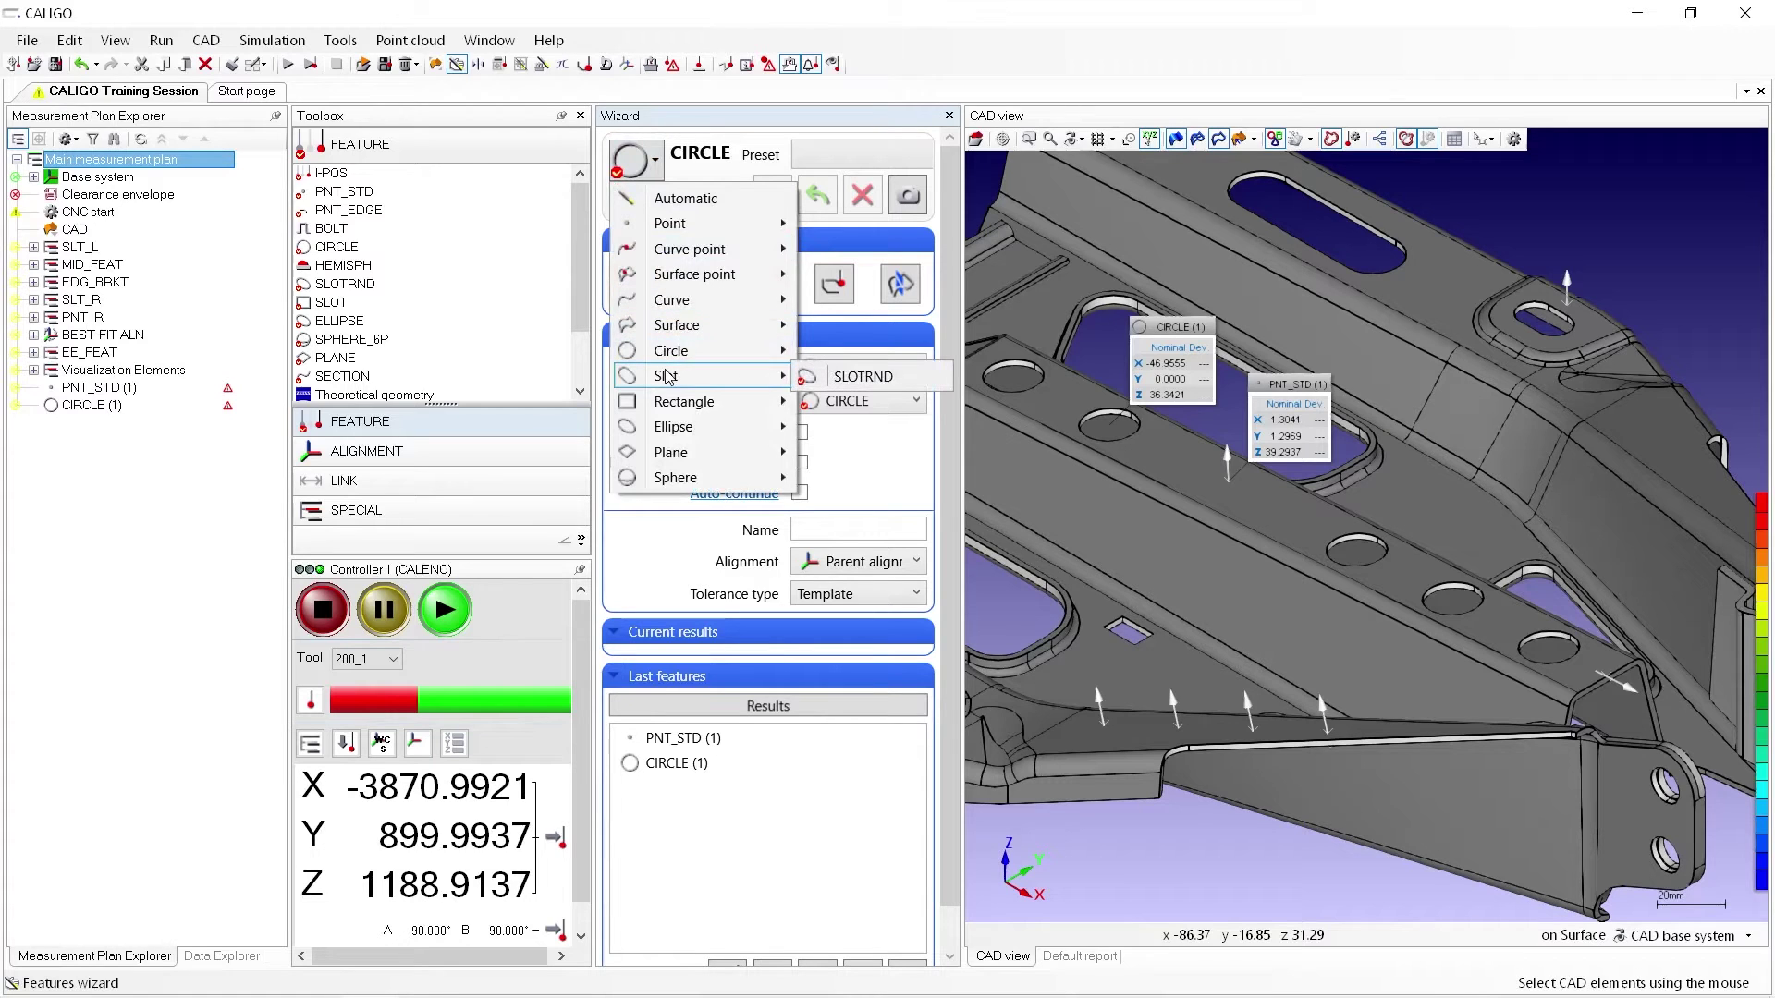
{"action": "left_click", "coordinate": [837, 383]}
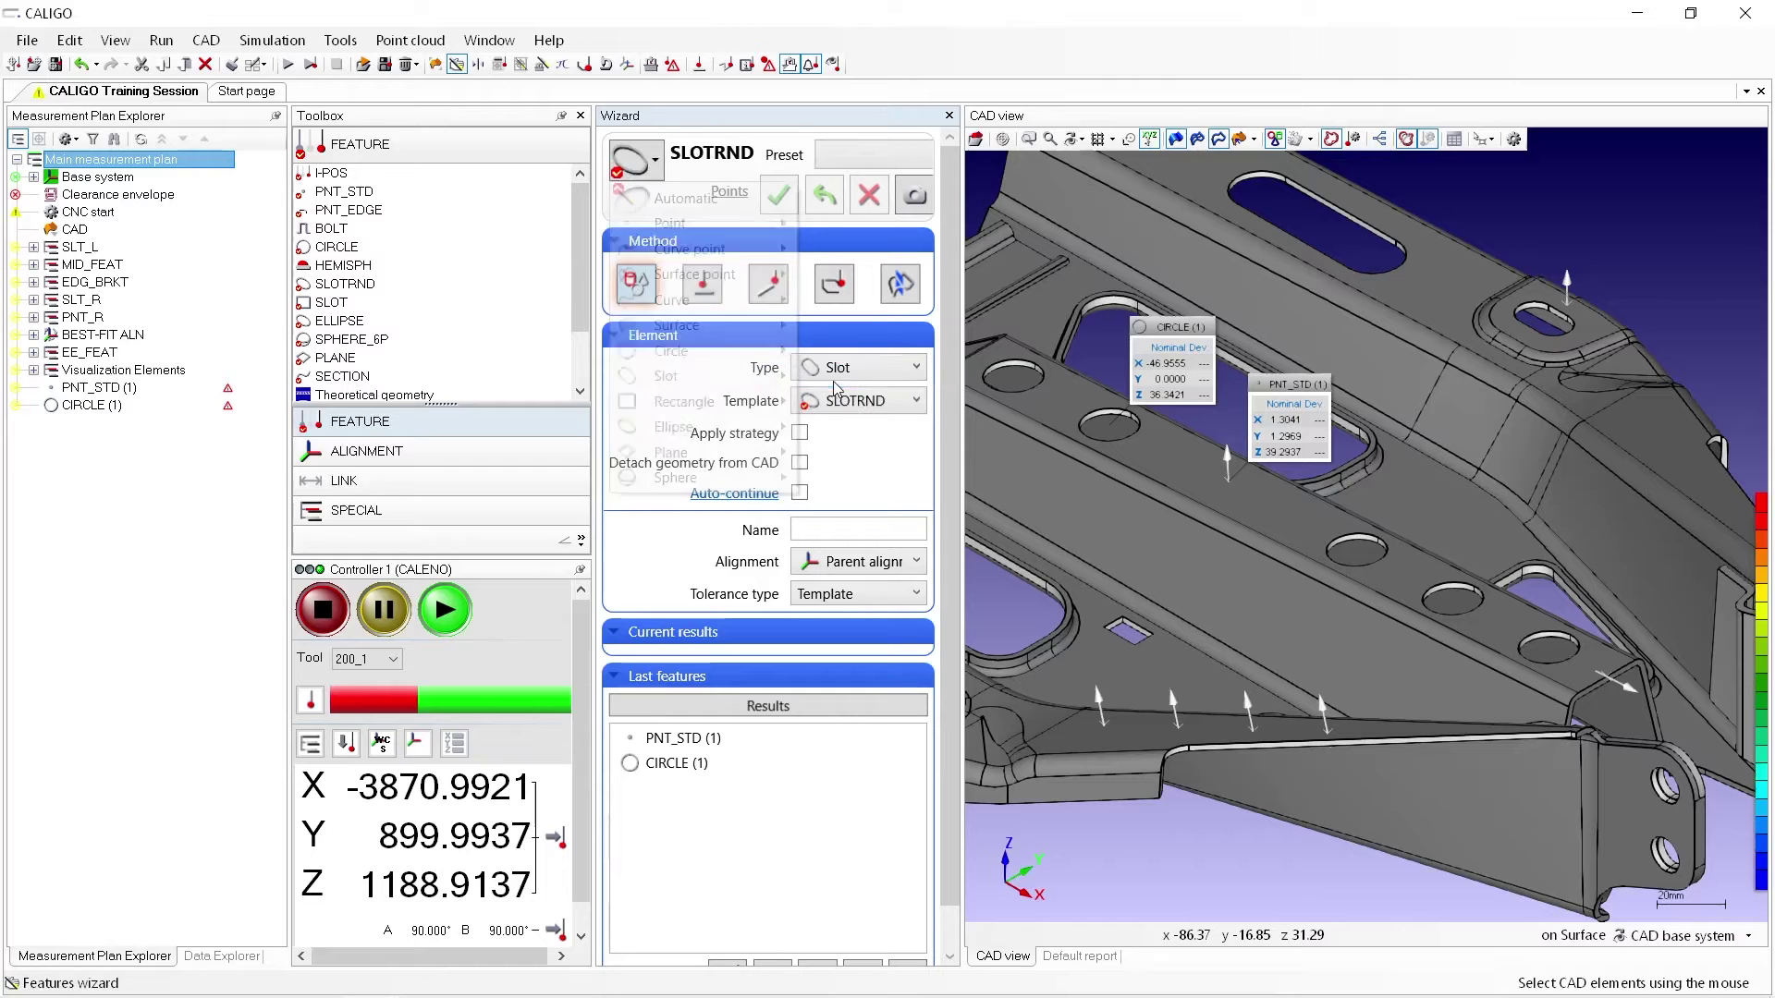
{"action": "middle_click_drag", "start_coordinate": [1105, 501], "coordinate": [1261, 617]}
{"action": "scroll", "coordinate": [1123, 508], "scroll_direction": "up", "scroll_amount": 4}
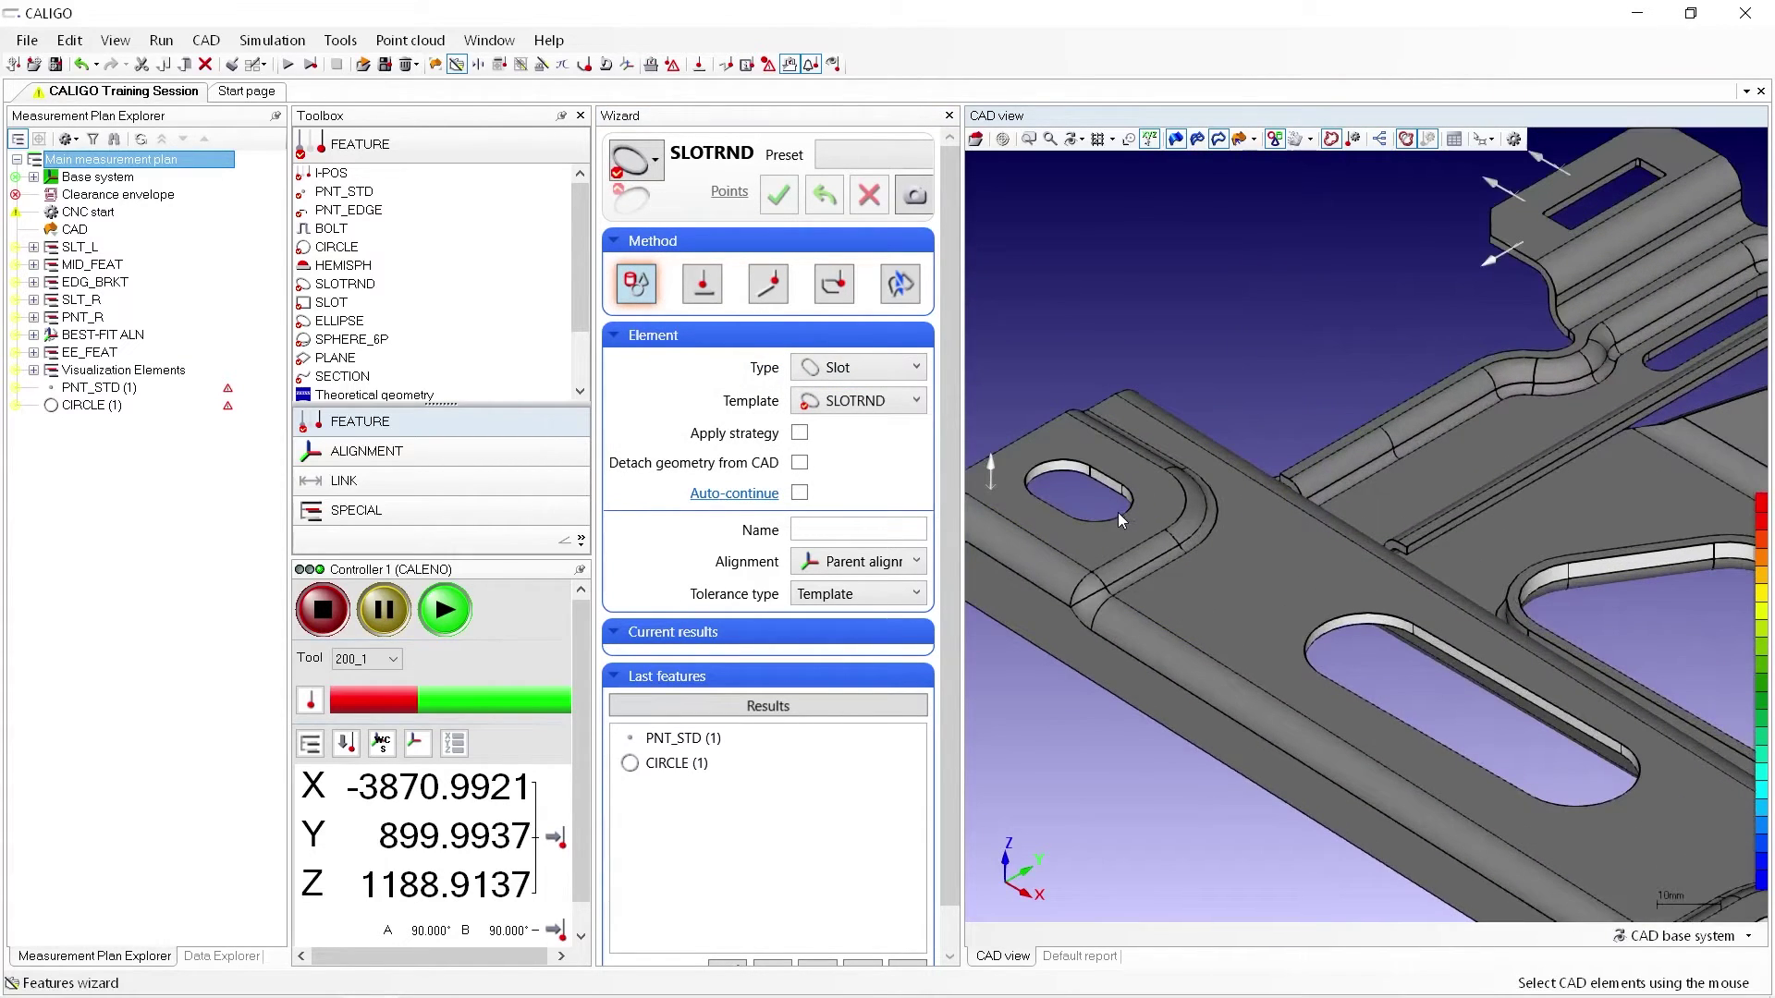
{"action": "left_click", "coordinate": [1054, 465]}
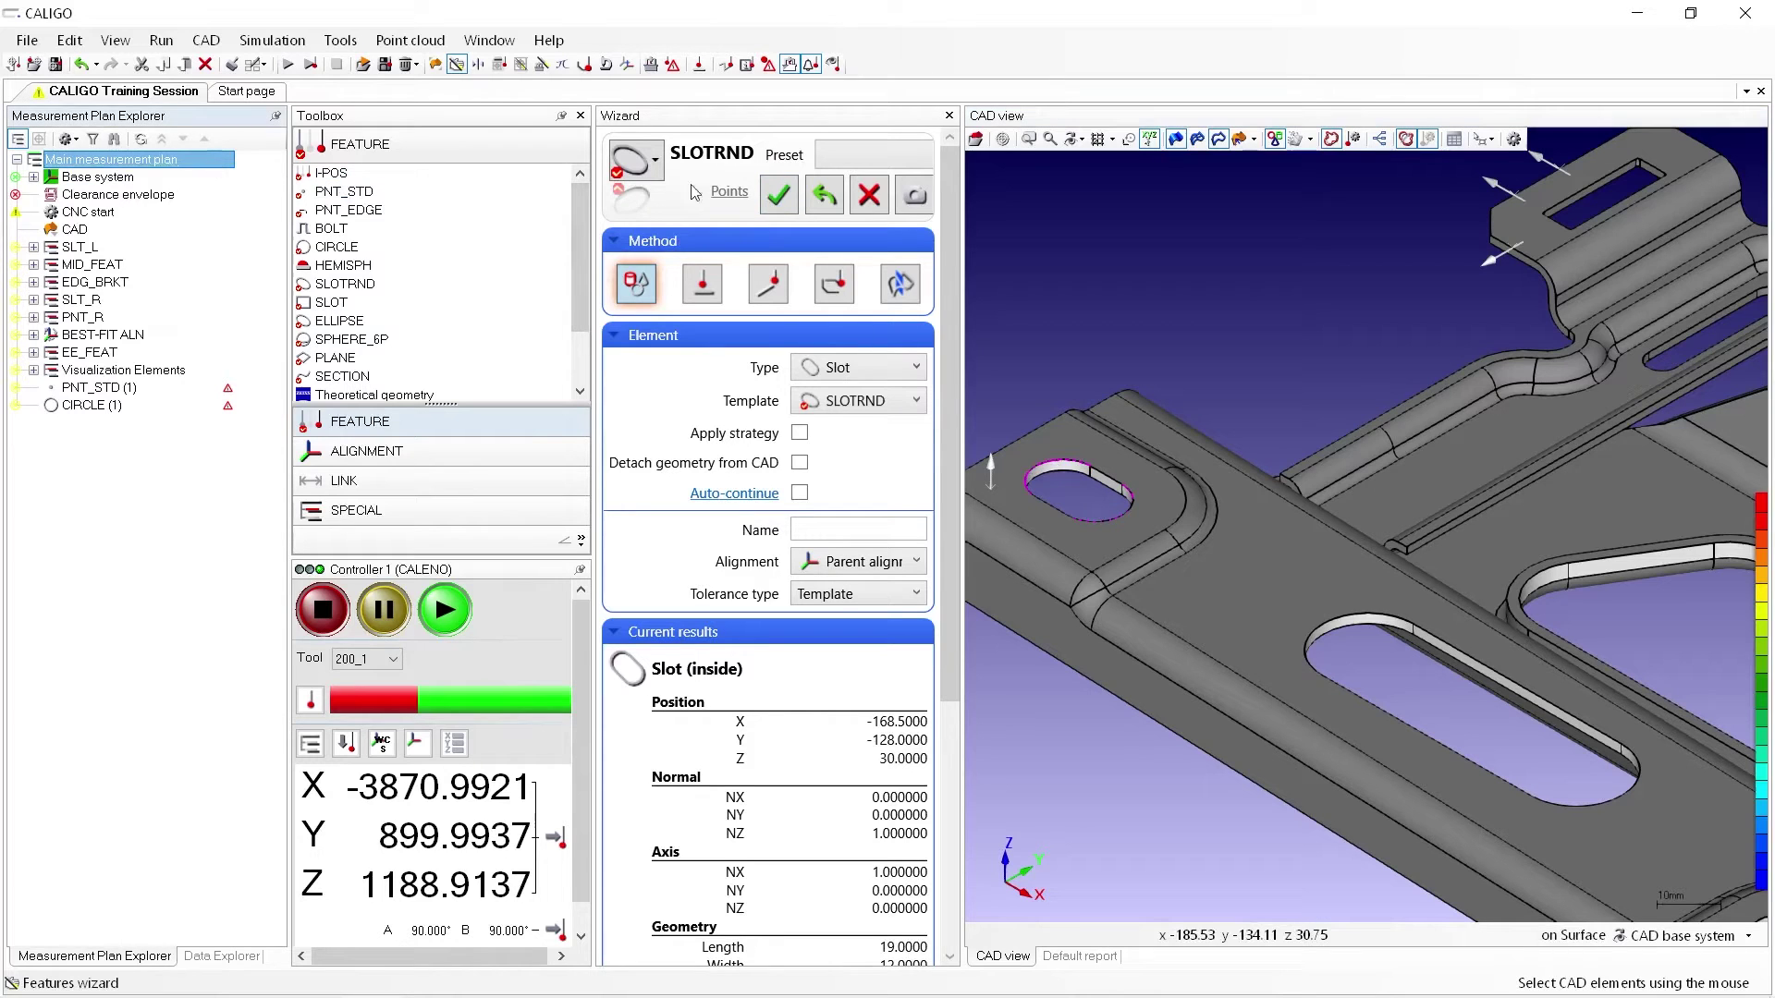
{"action": "left_click", "coordinate": [779, 193]}
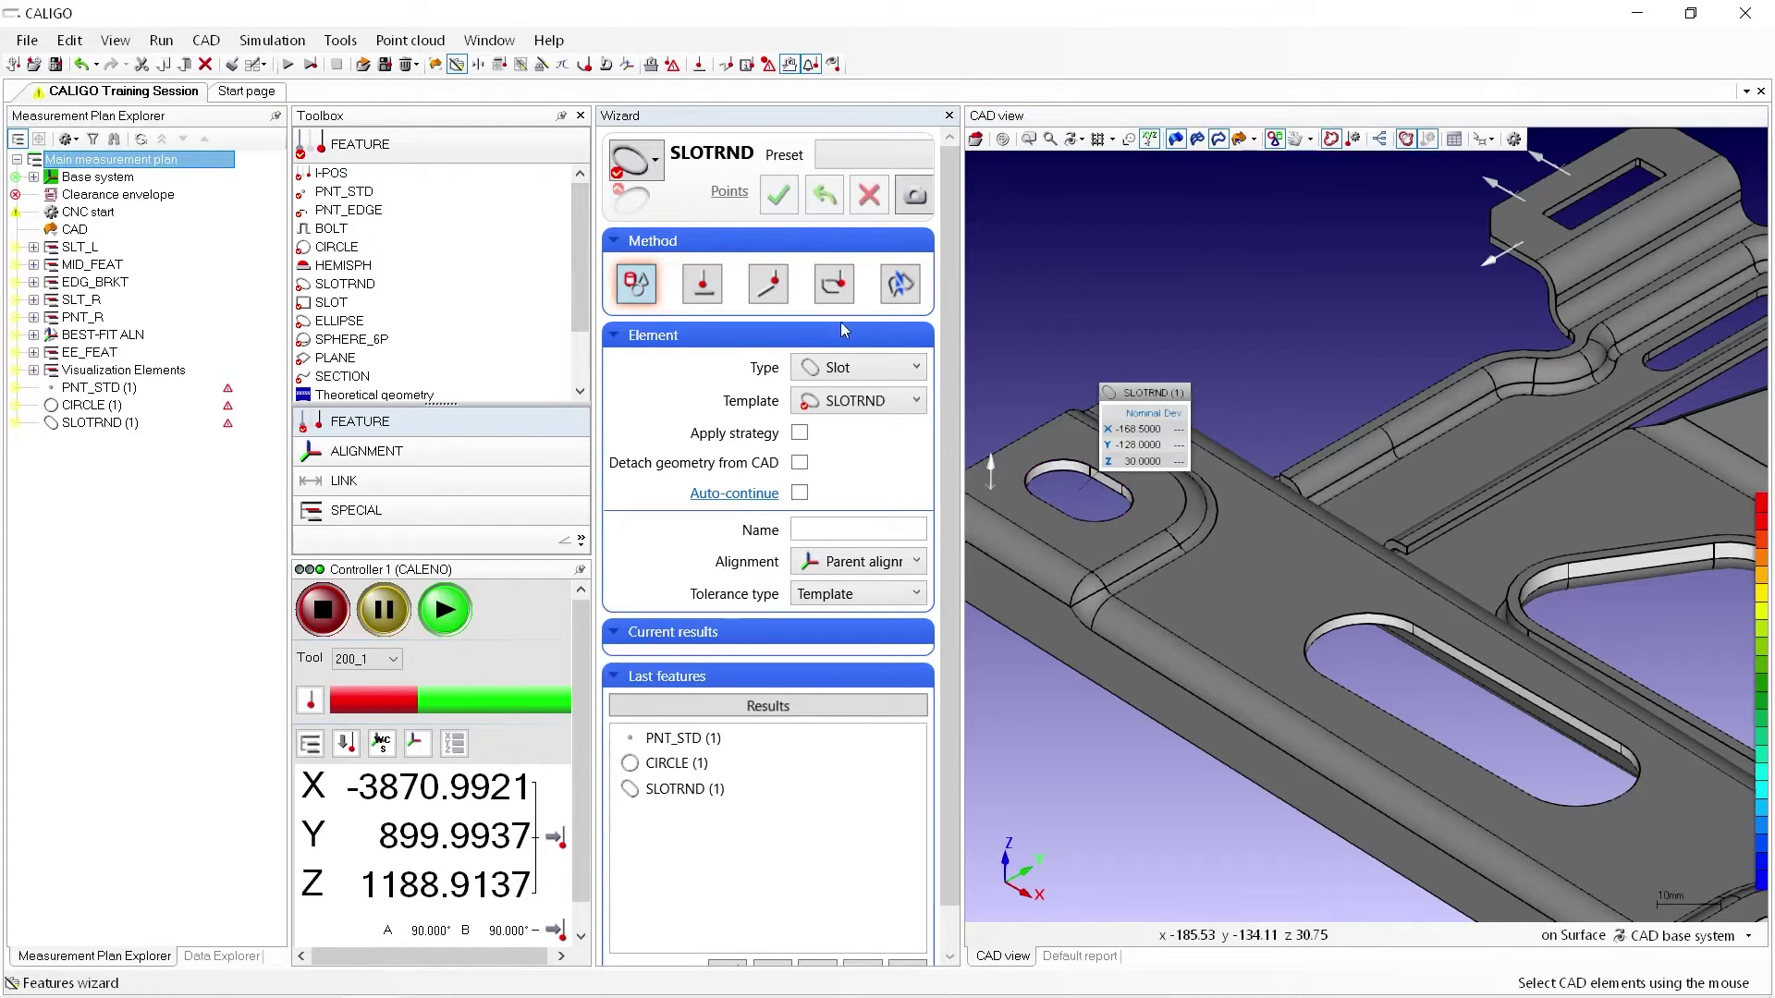
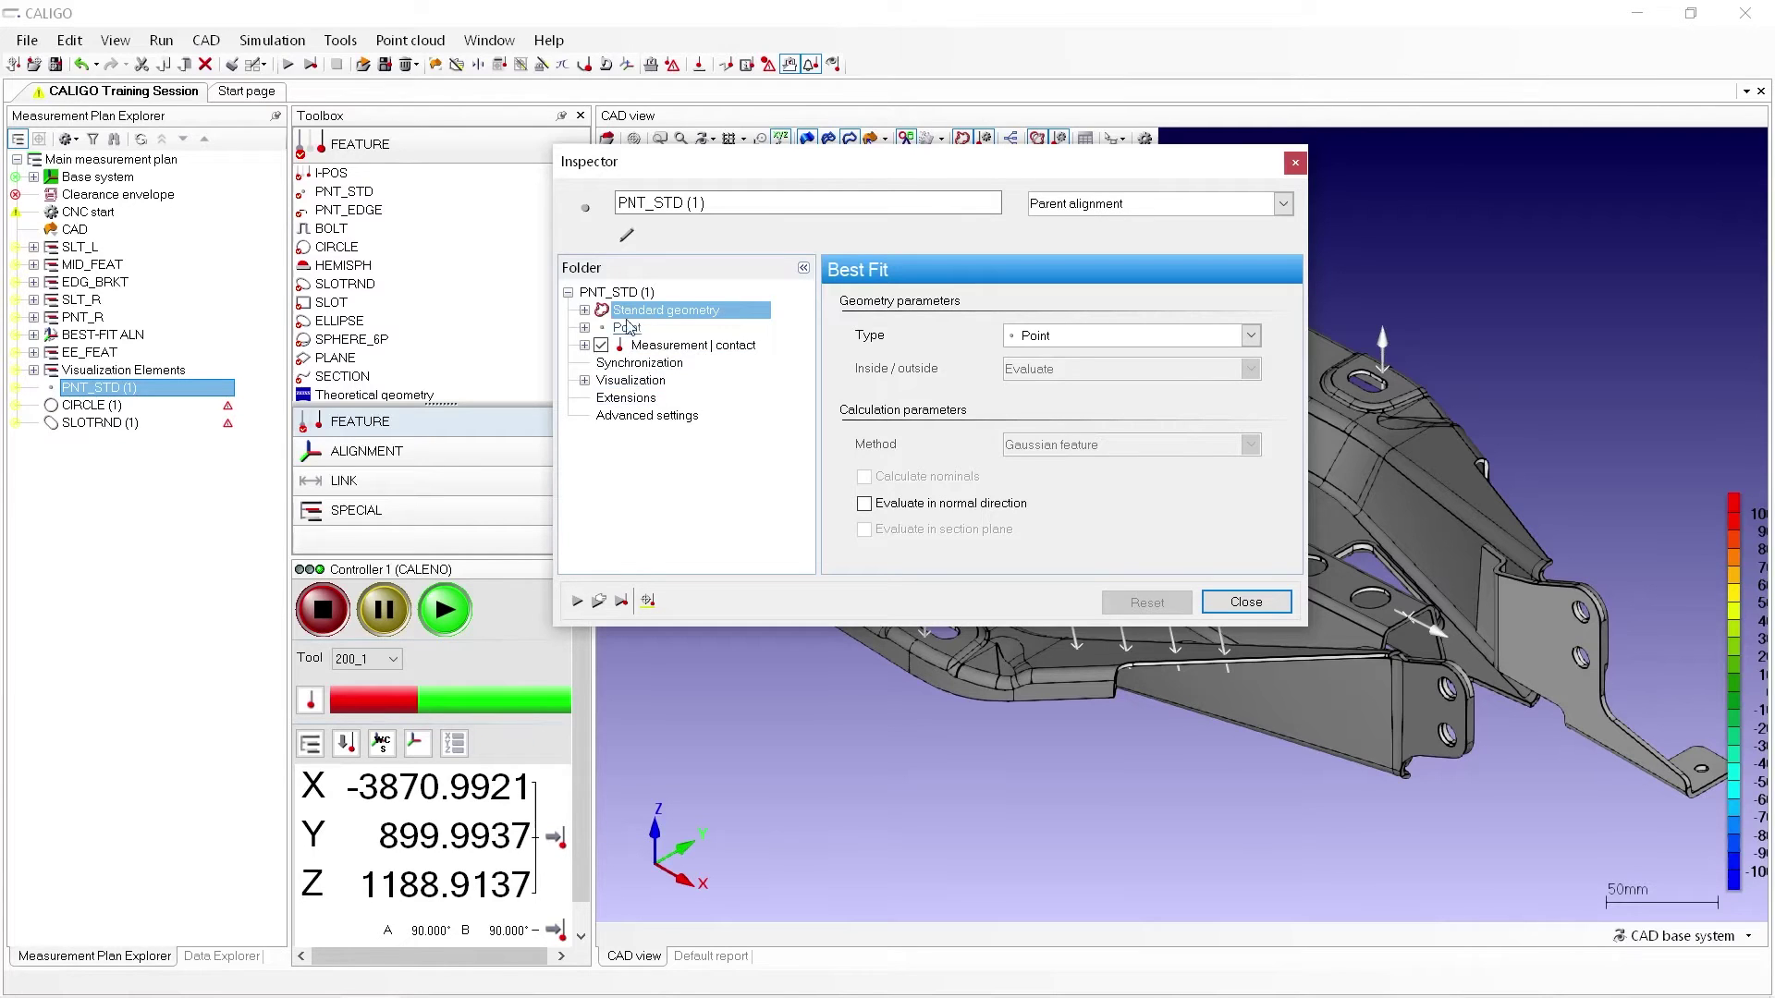
Step: Include Z in the position evaluation of PNT_STD (1) and set its tolerance to 0.5 and -0.5
{"action": "left_click", "coordinate": [584, 310]}
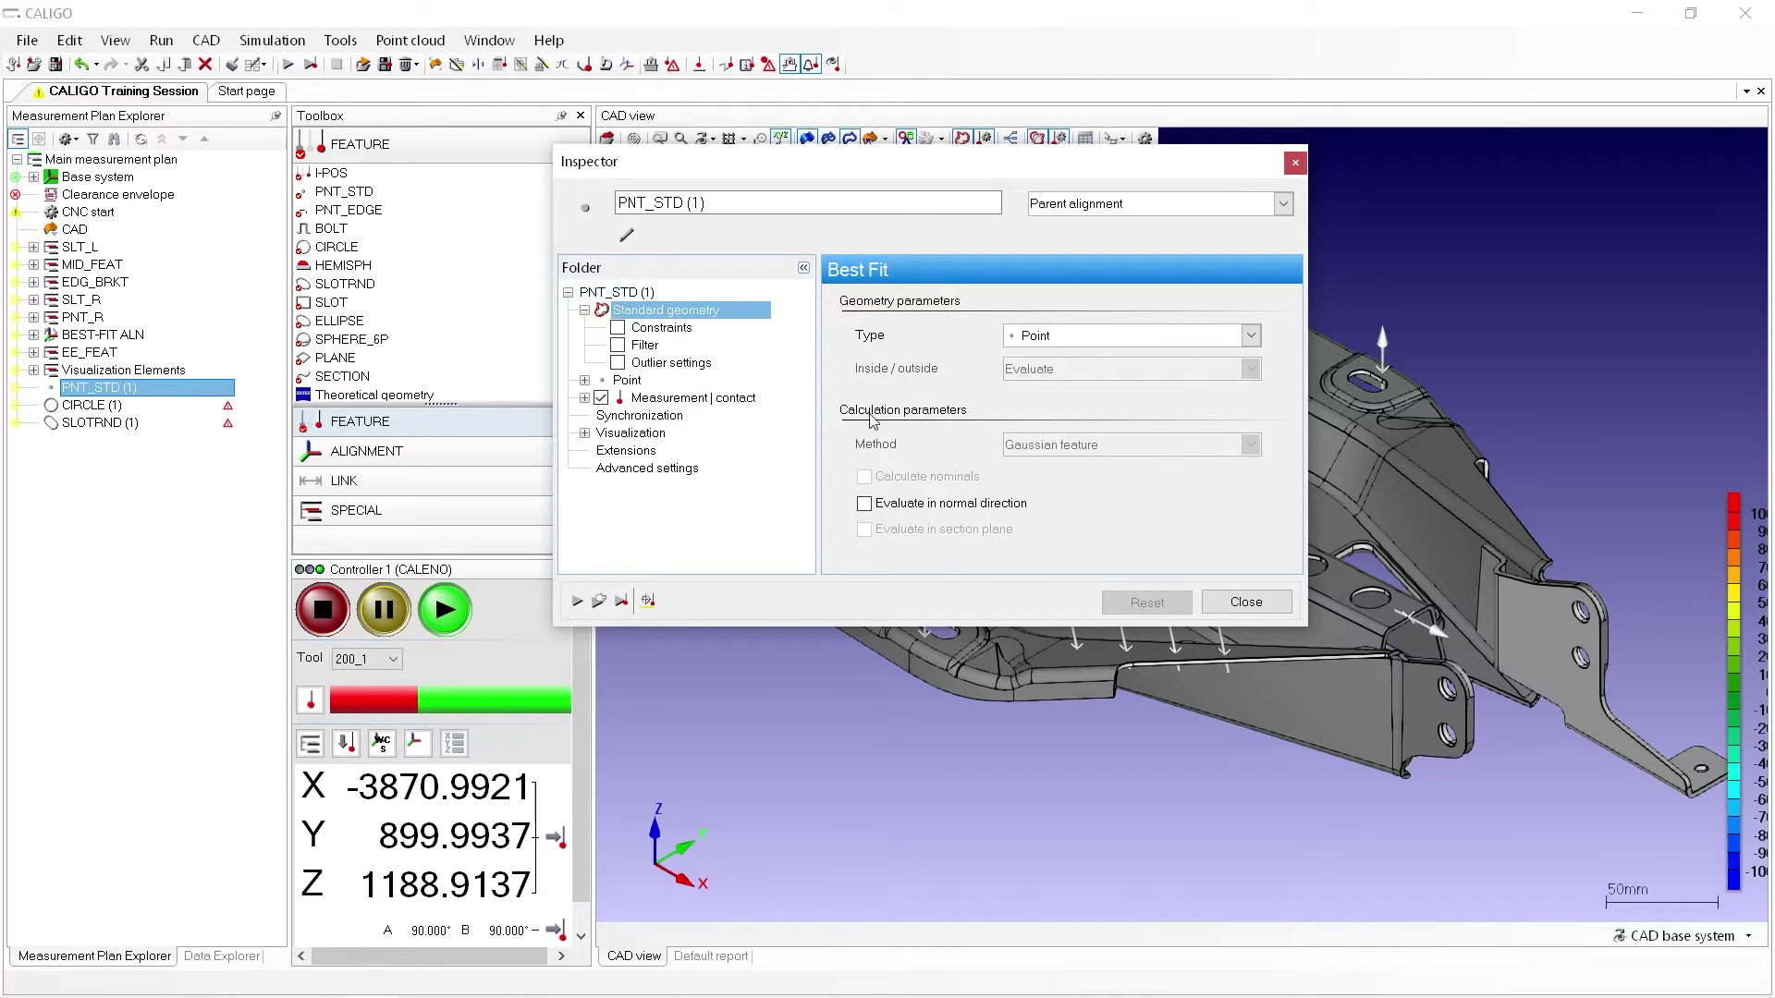
{"action": "left_click", "coordinate": [584, 312]}
{"action": "left_click", "coordinate": [584, 328]}
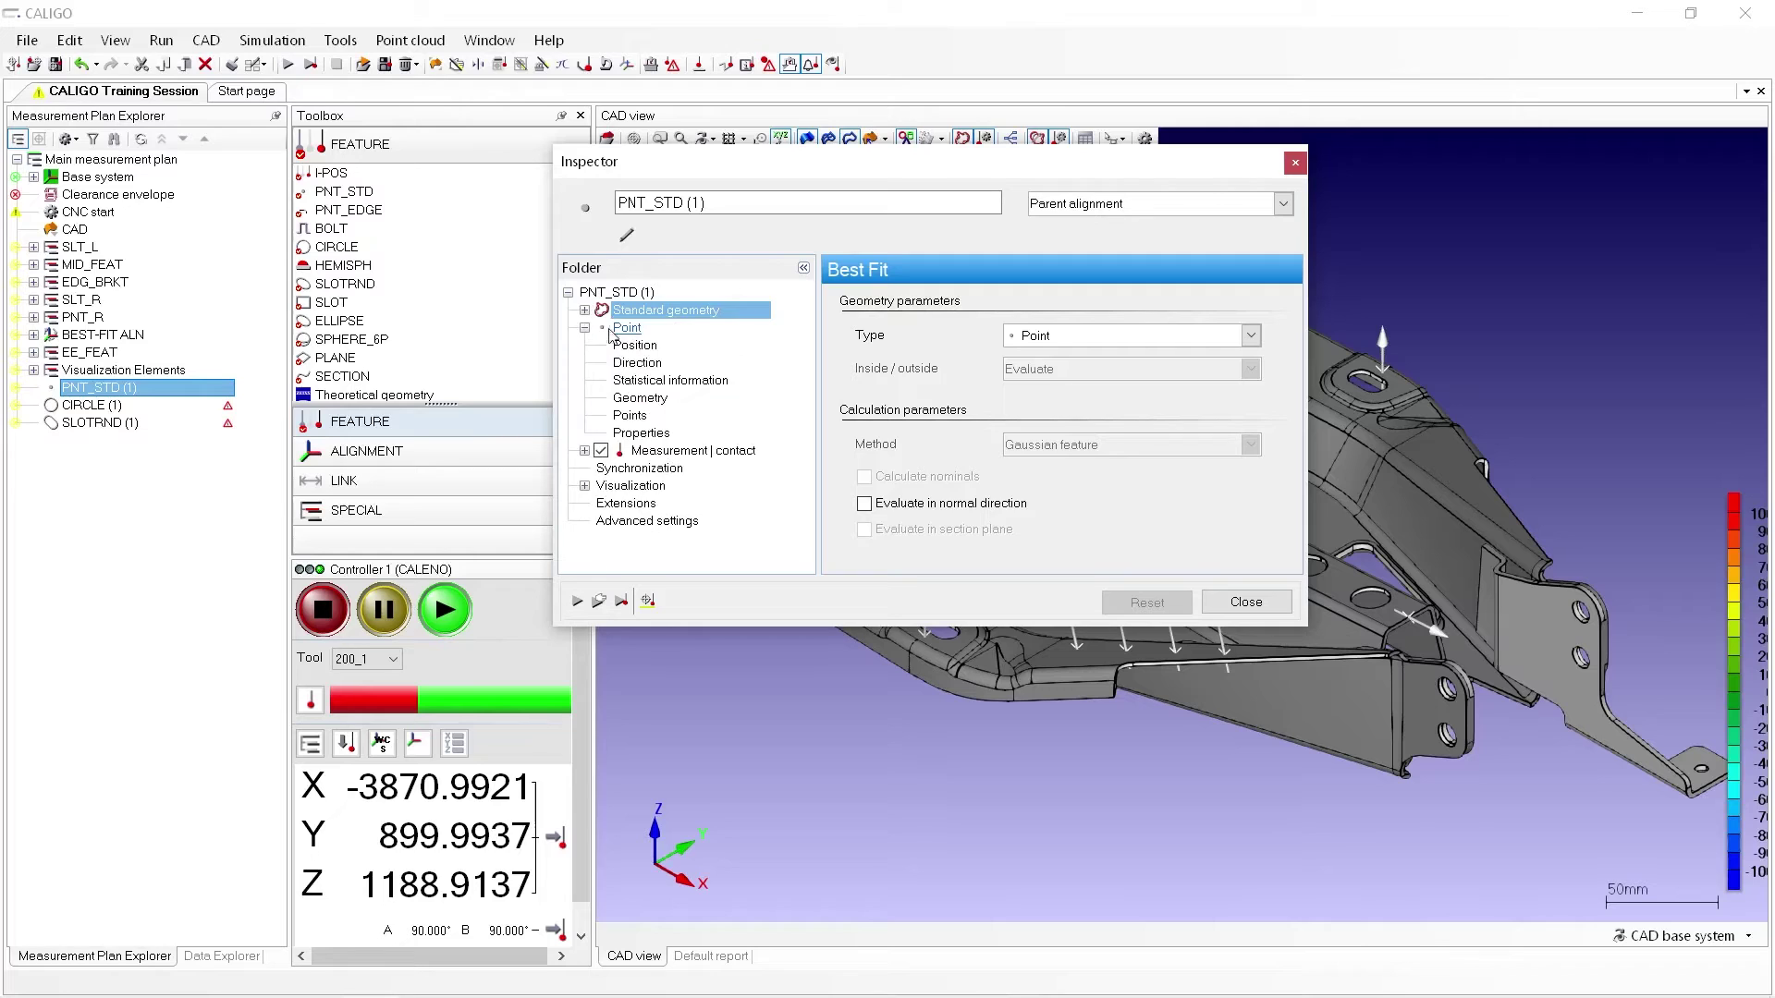
{"action": "left_click", "coordinate": [636, 346]}
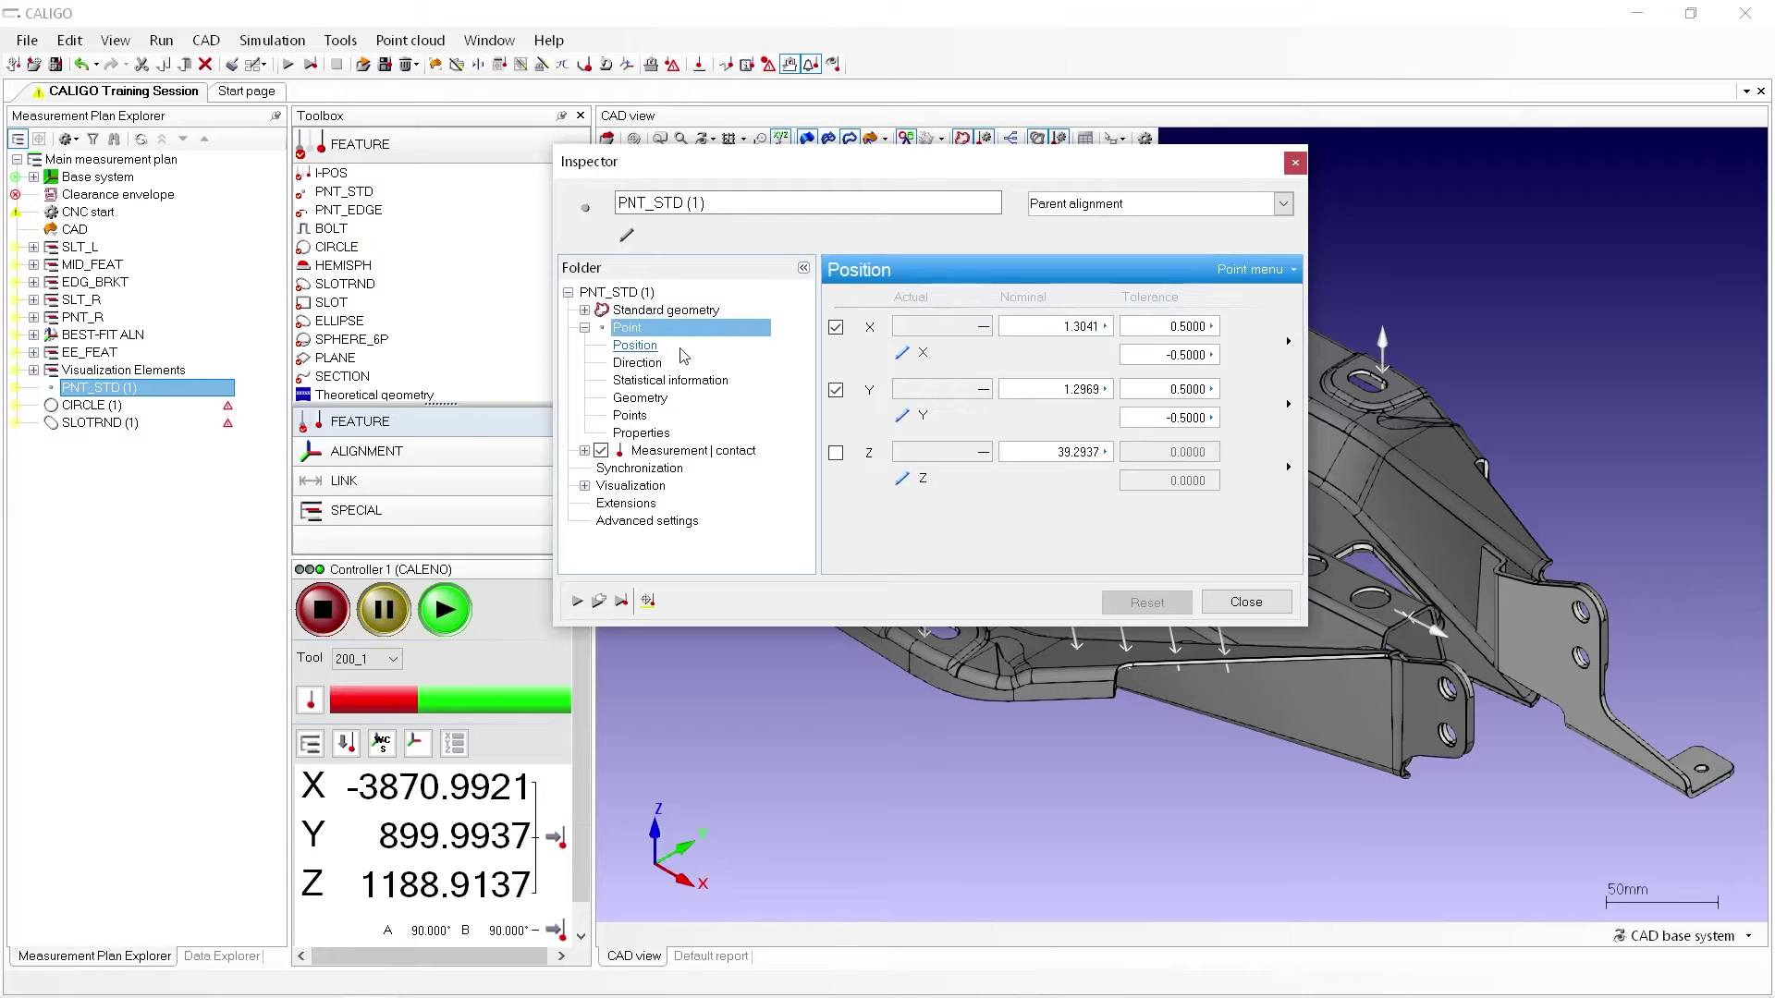
{"action": "left_click", "coordinate": [835, 453]}
{"action": "left_click", "coordinate": [1174, 453]}
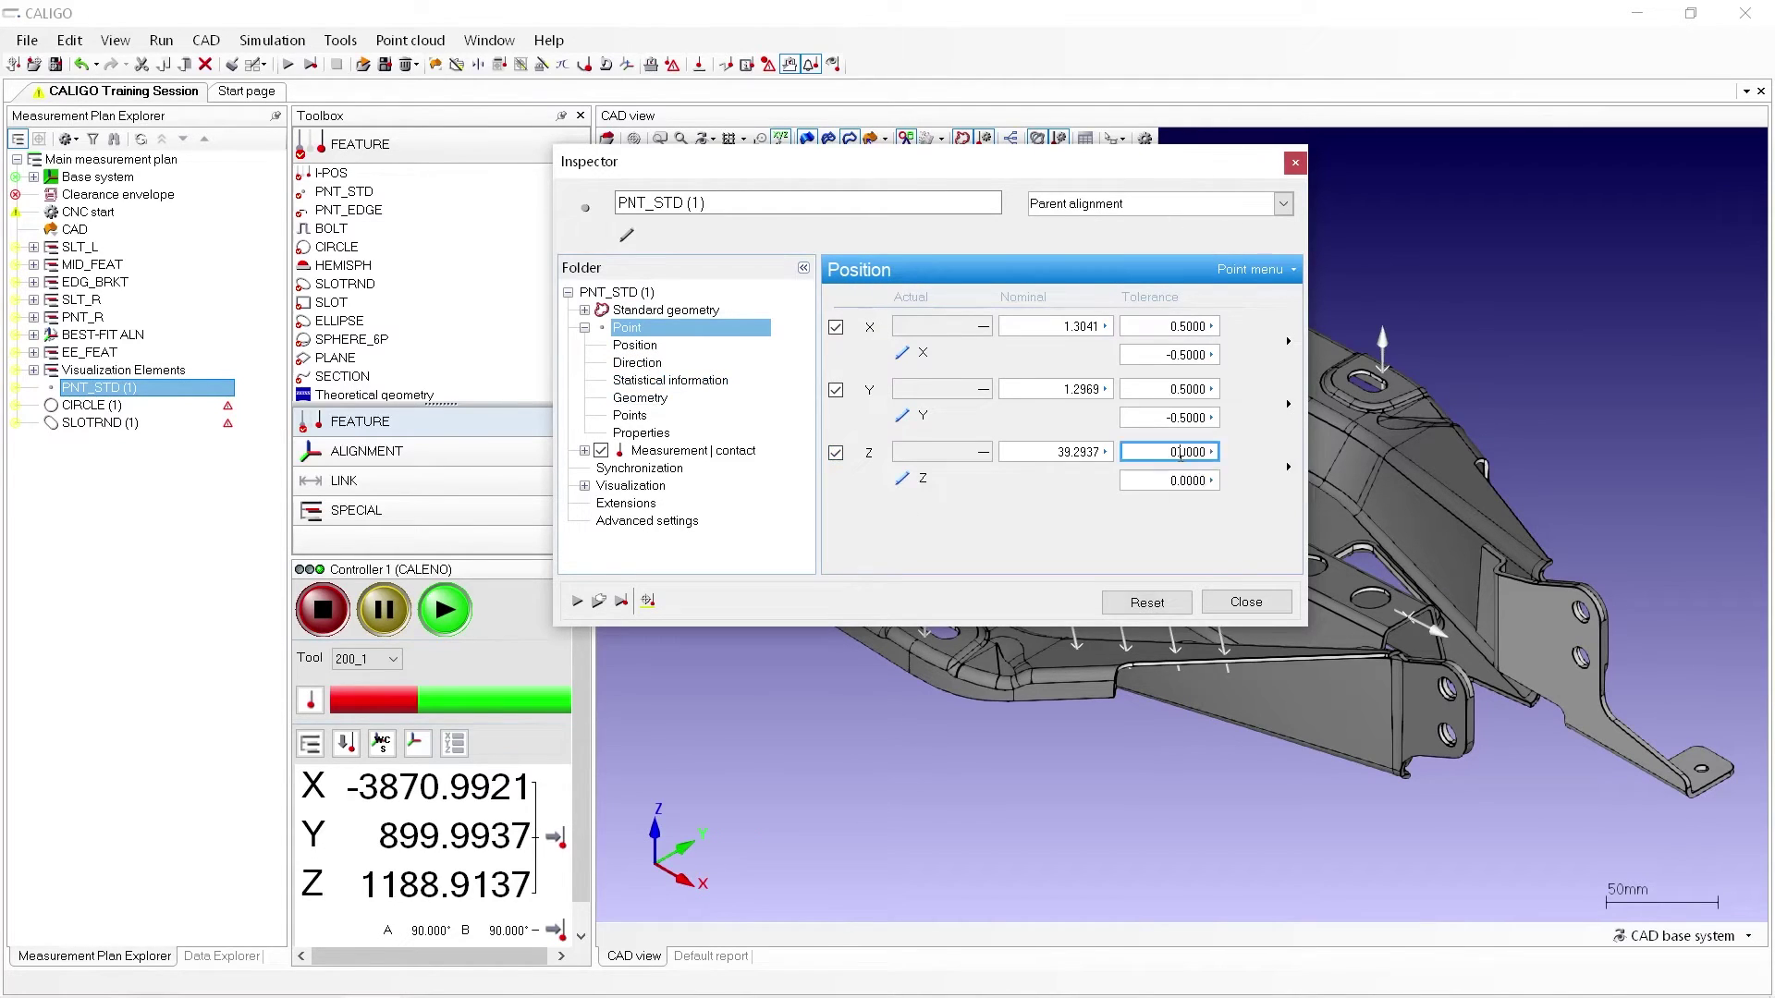
{"action": "type", "text": "5"}
{"action": "key", "text": "Tab"}
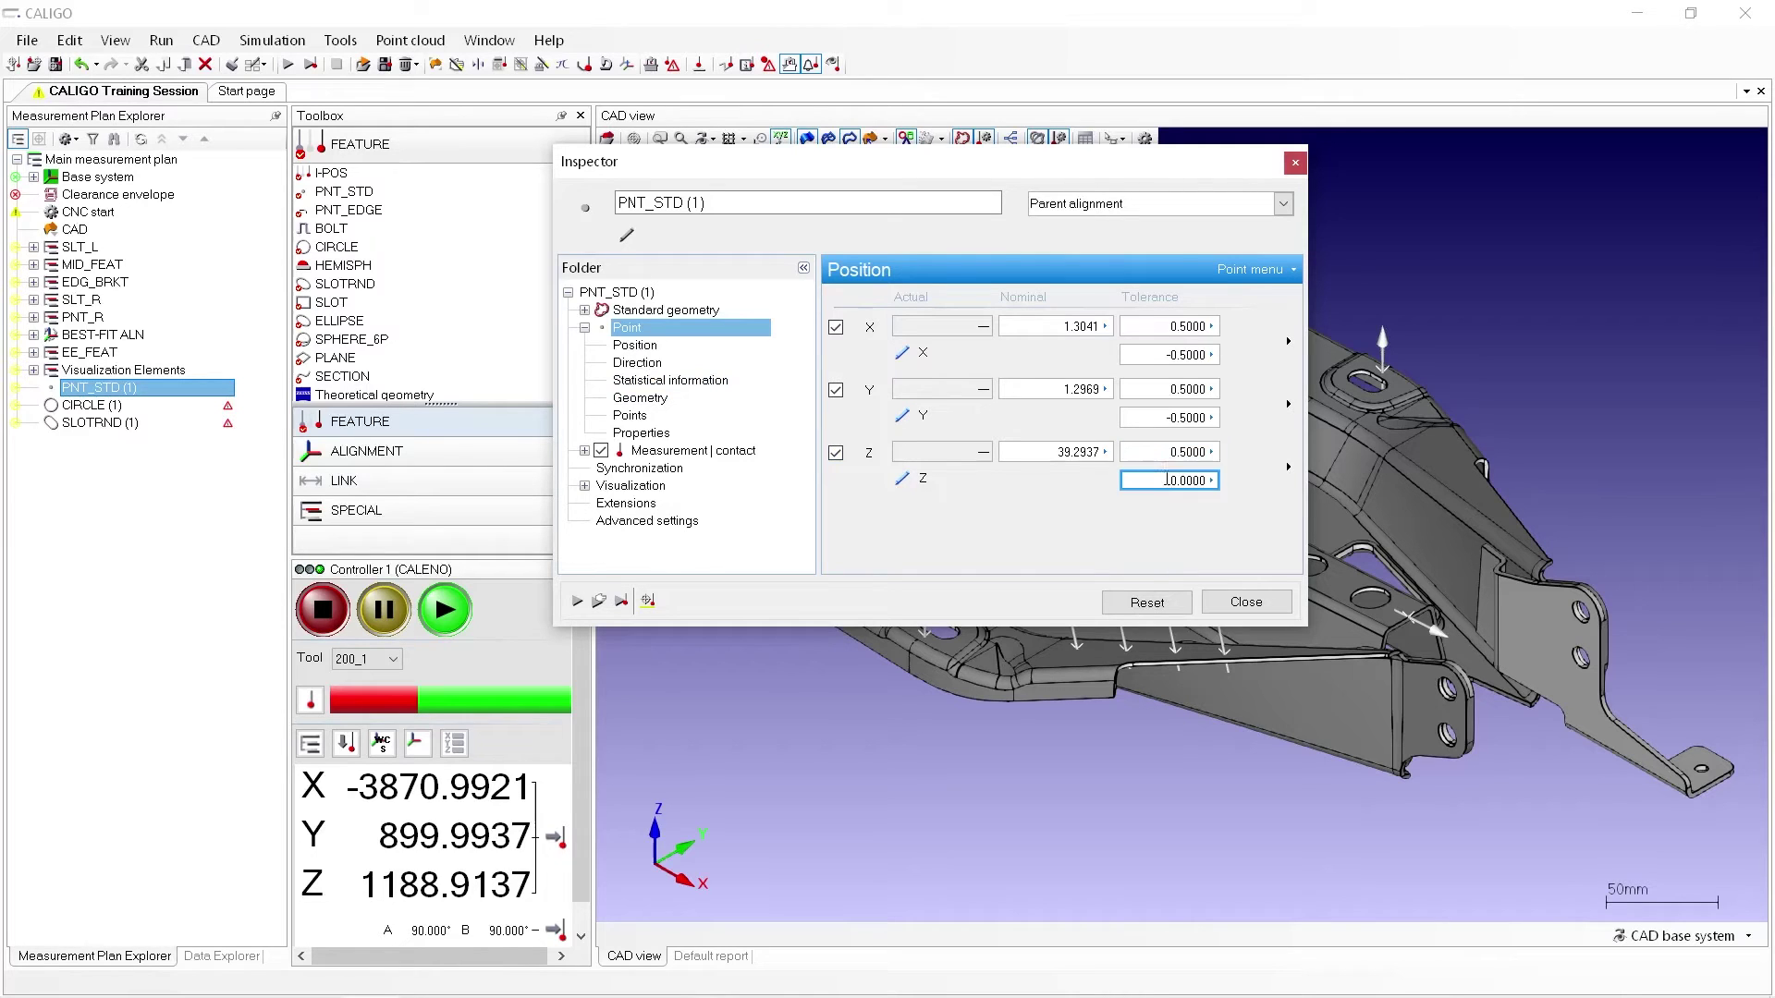
{"action": "key", "text": "shift+Tab"}
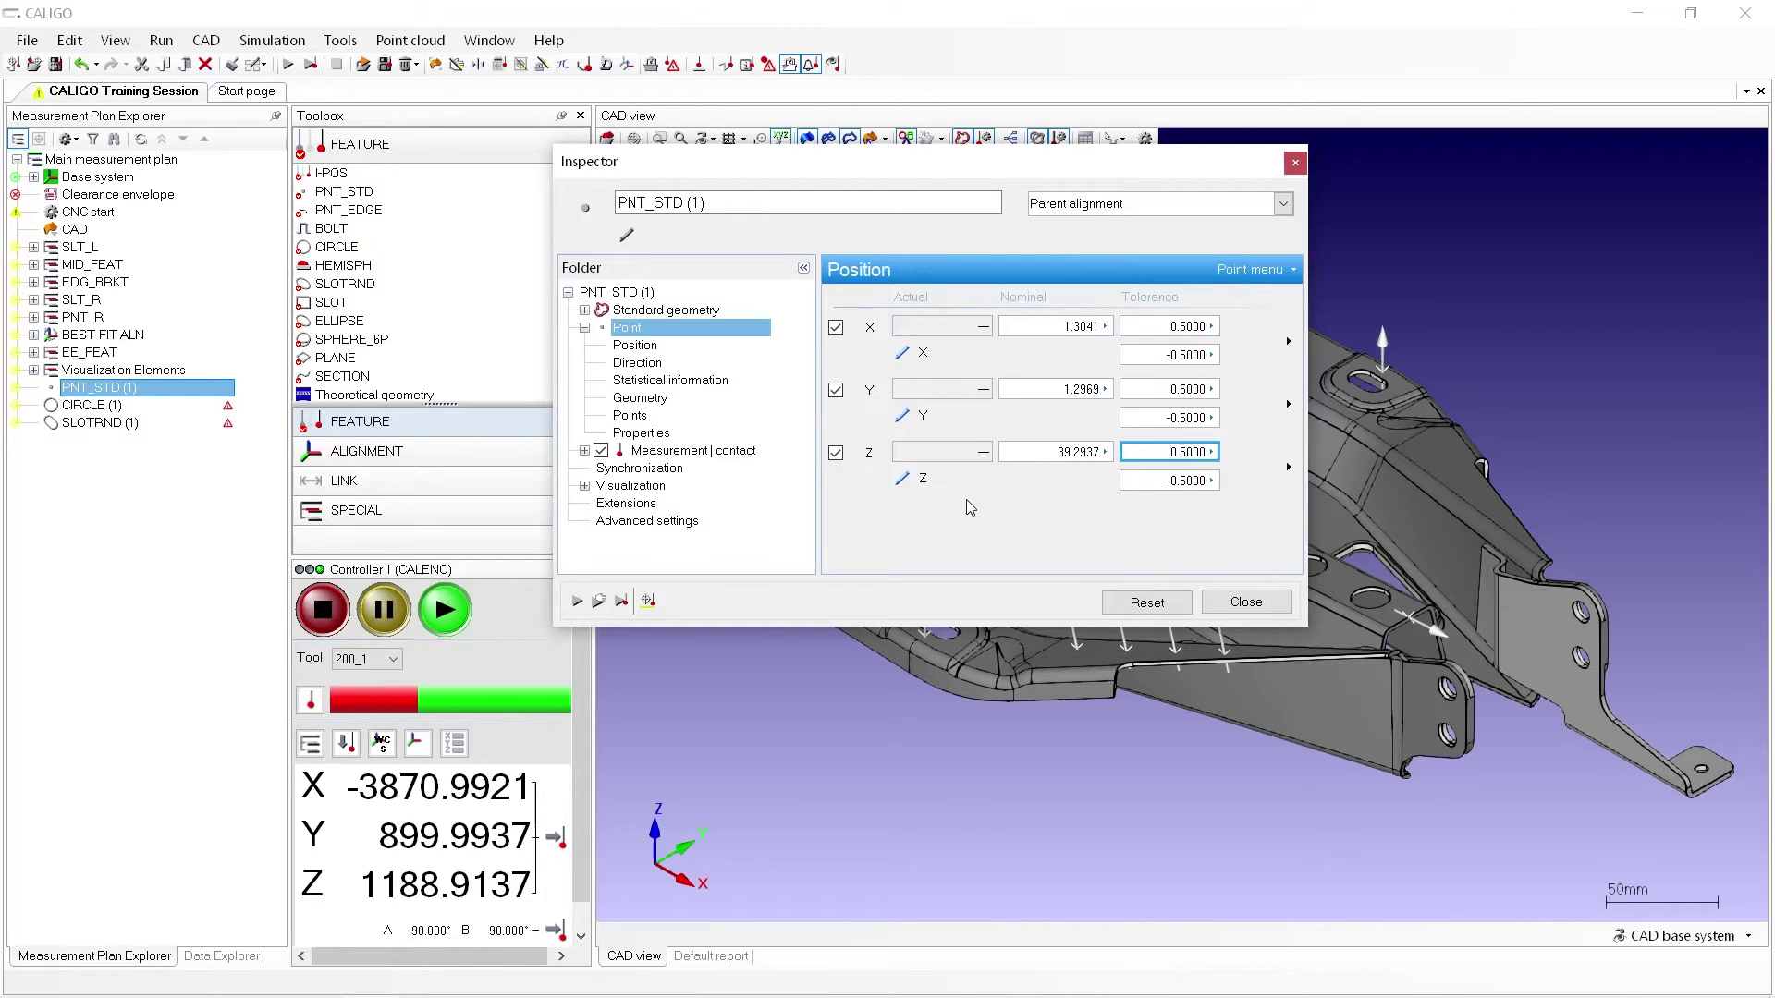
{"action": "left_click", "coordinate": [585, 328]}
Step: Review the contact measurement settings of PNT_STD (1) and the components of its measurement strategy
{"action": "left_click", "coordinate": [585, 346]}
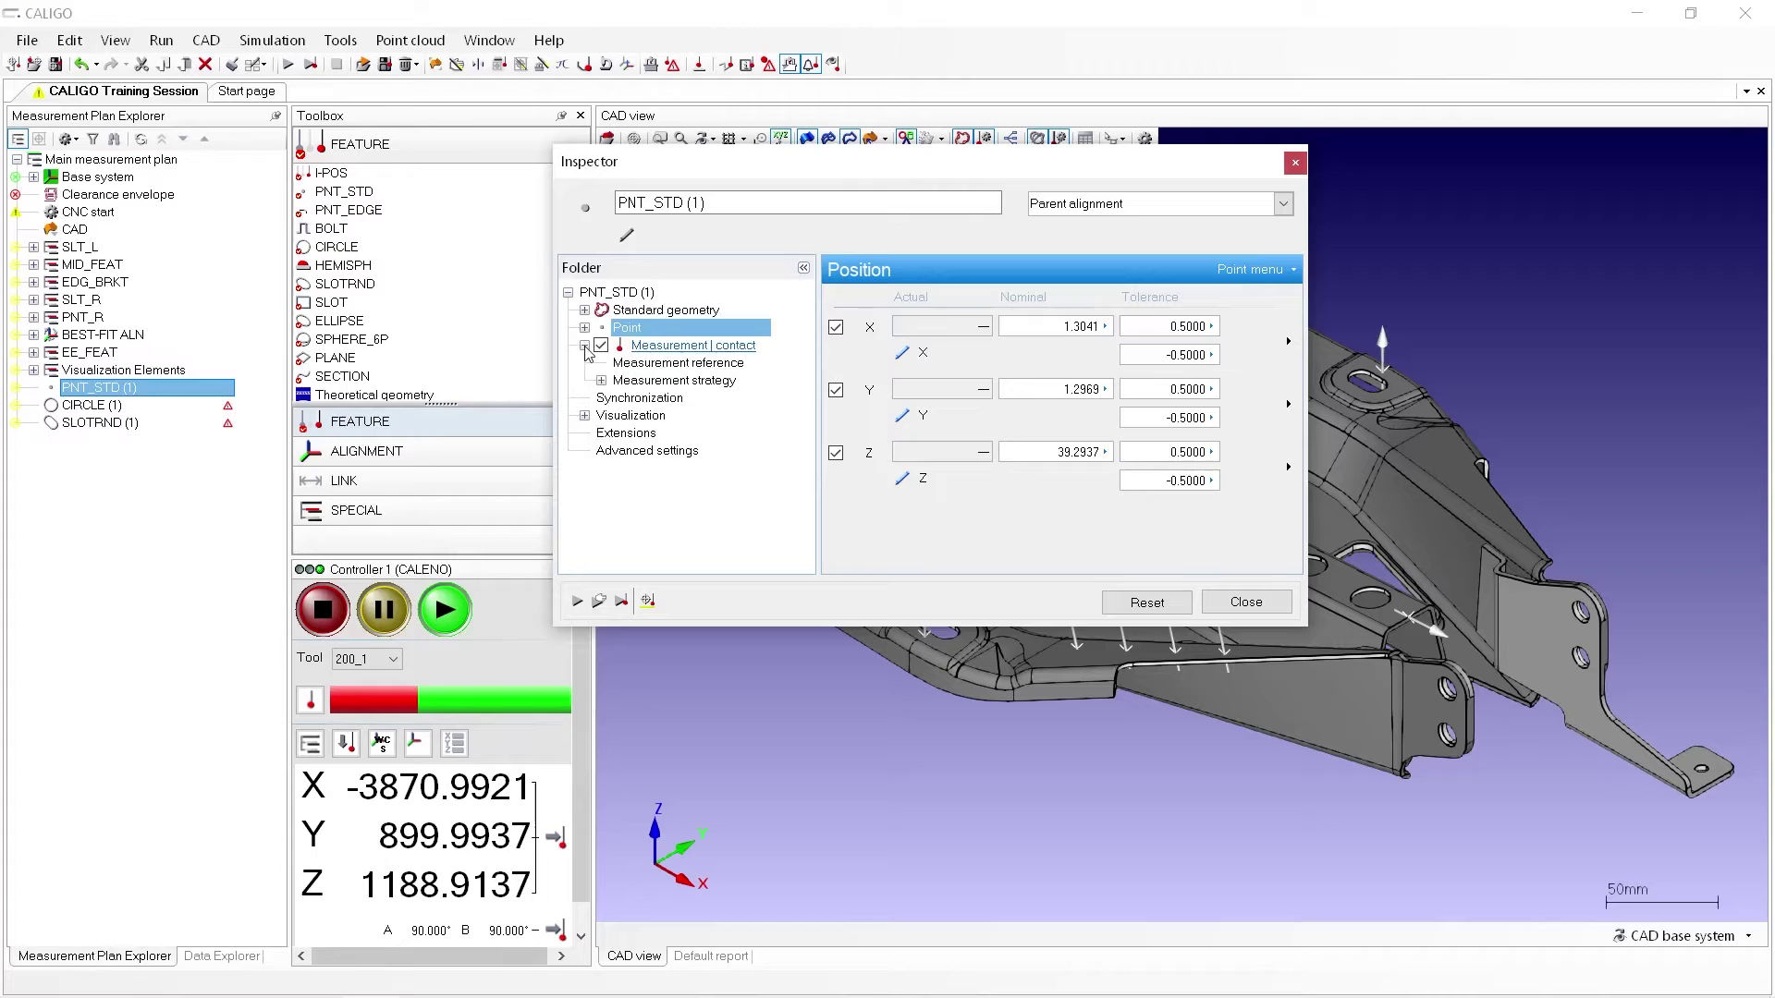
{"action": "left_click", "coordinate": [656, 349]}
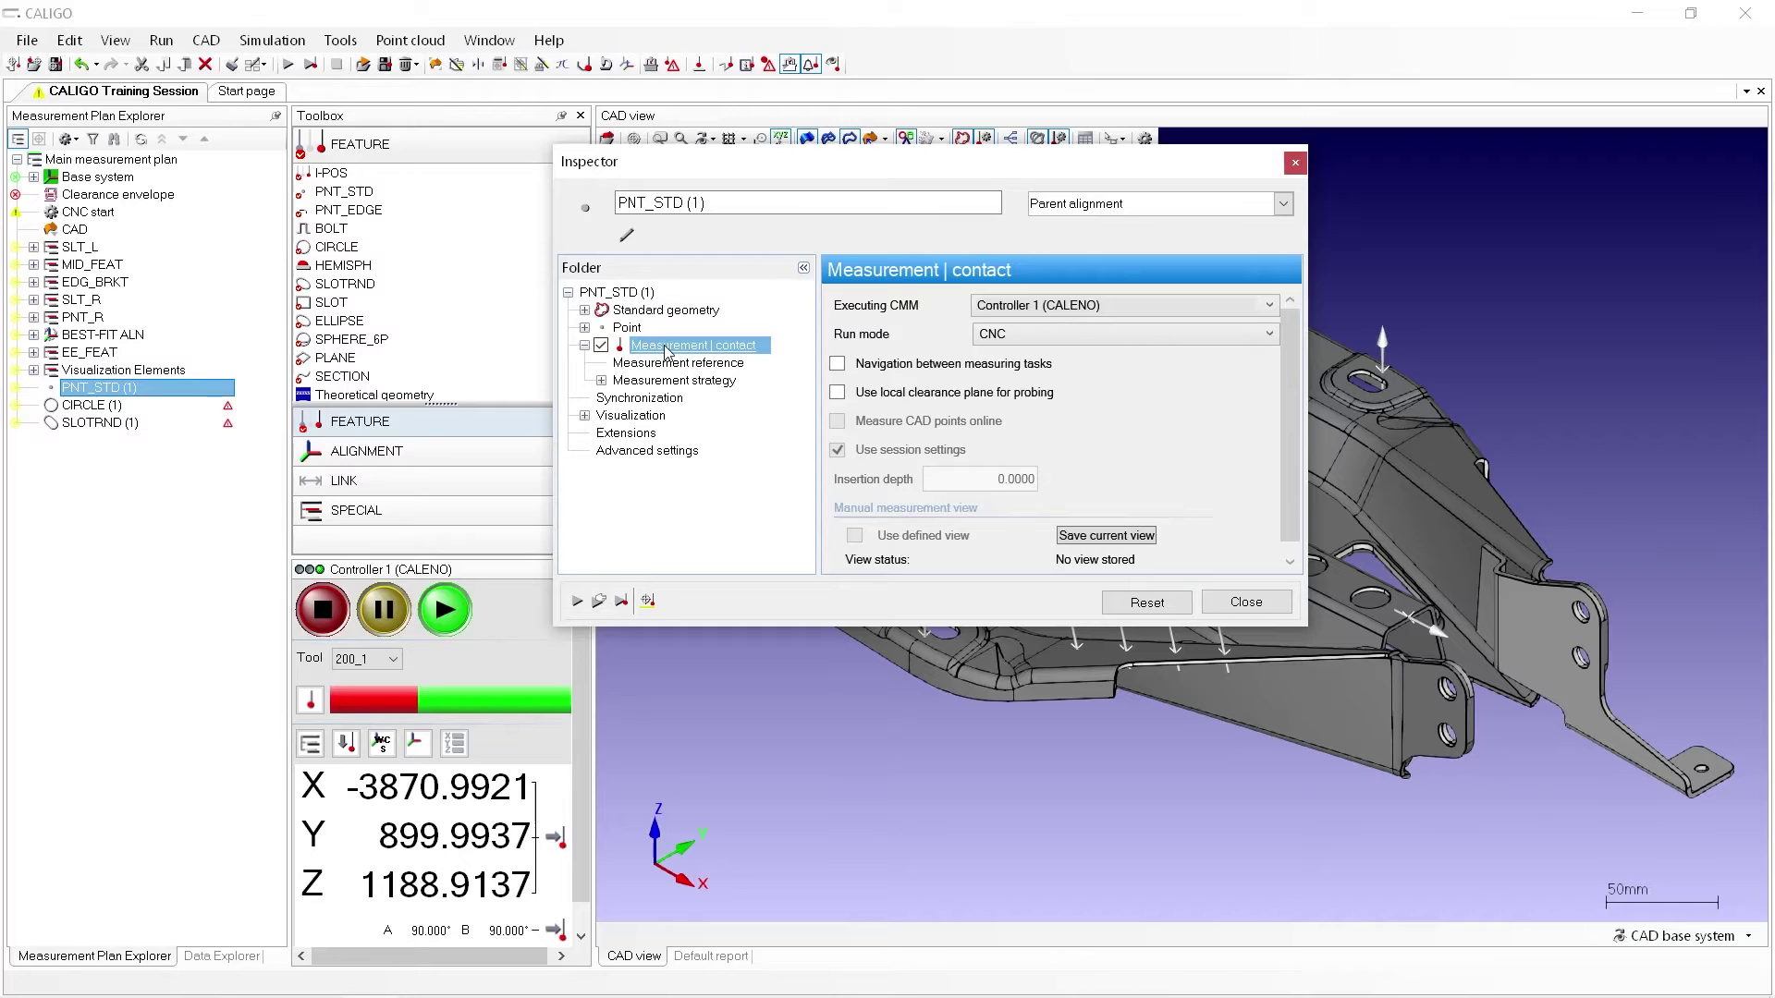
{"action": "left_click", "coordinate": [602, 381]}
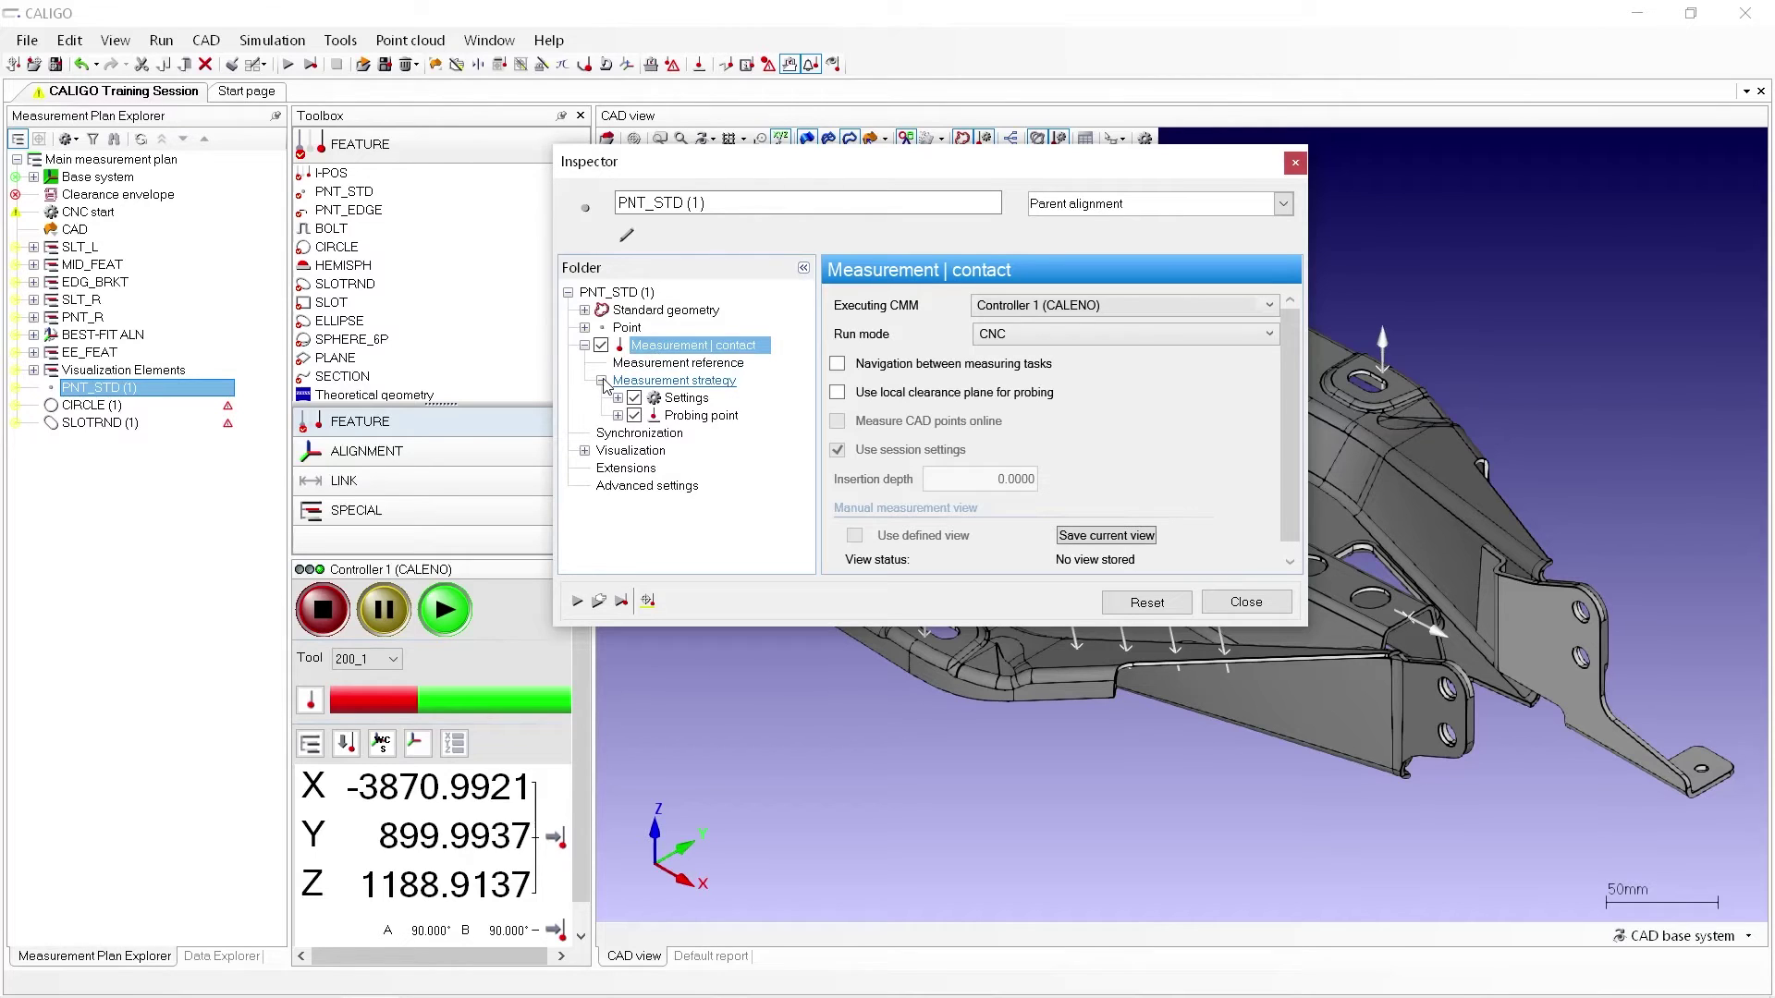
{"action": "left_click", "coordinate": [602, 381]}
{"action": "key", "text": "Left"}
Step: Move the Inspector clear of the point and examine its visualization options for evaluations, GD&T, geometry and strategies
{"action": "left_click", "coordinate": [585, 380]}
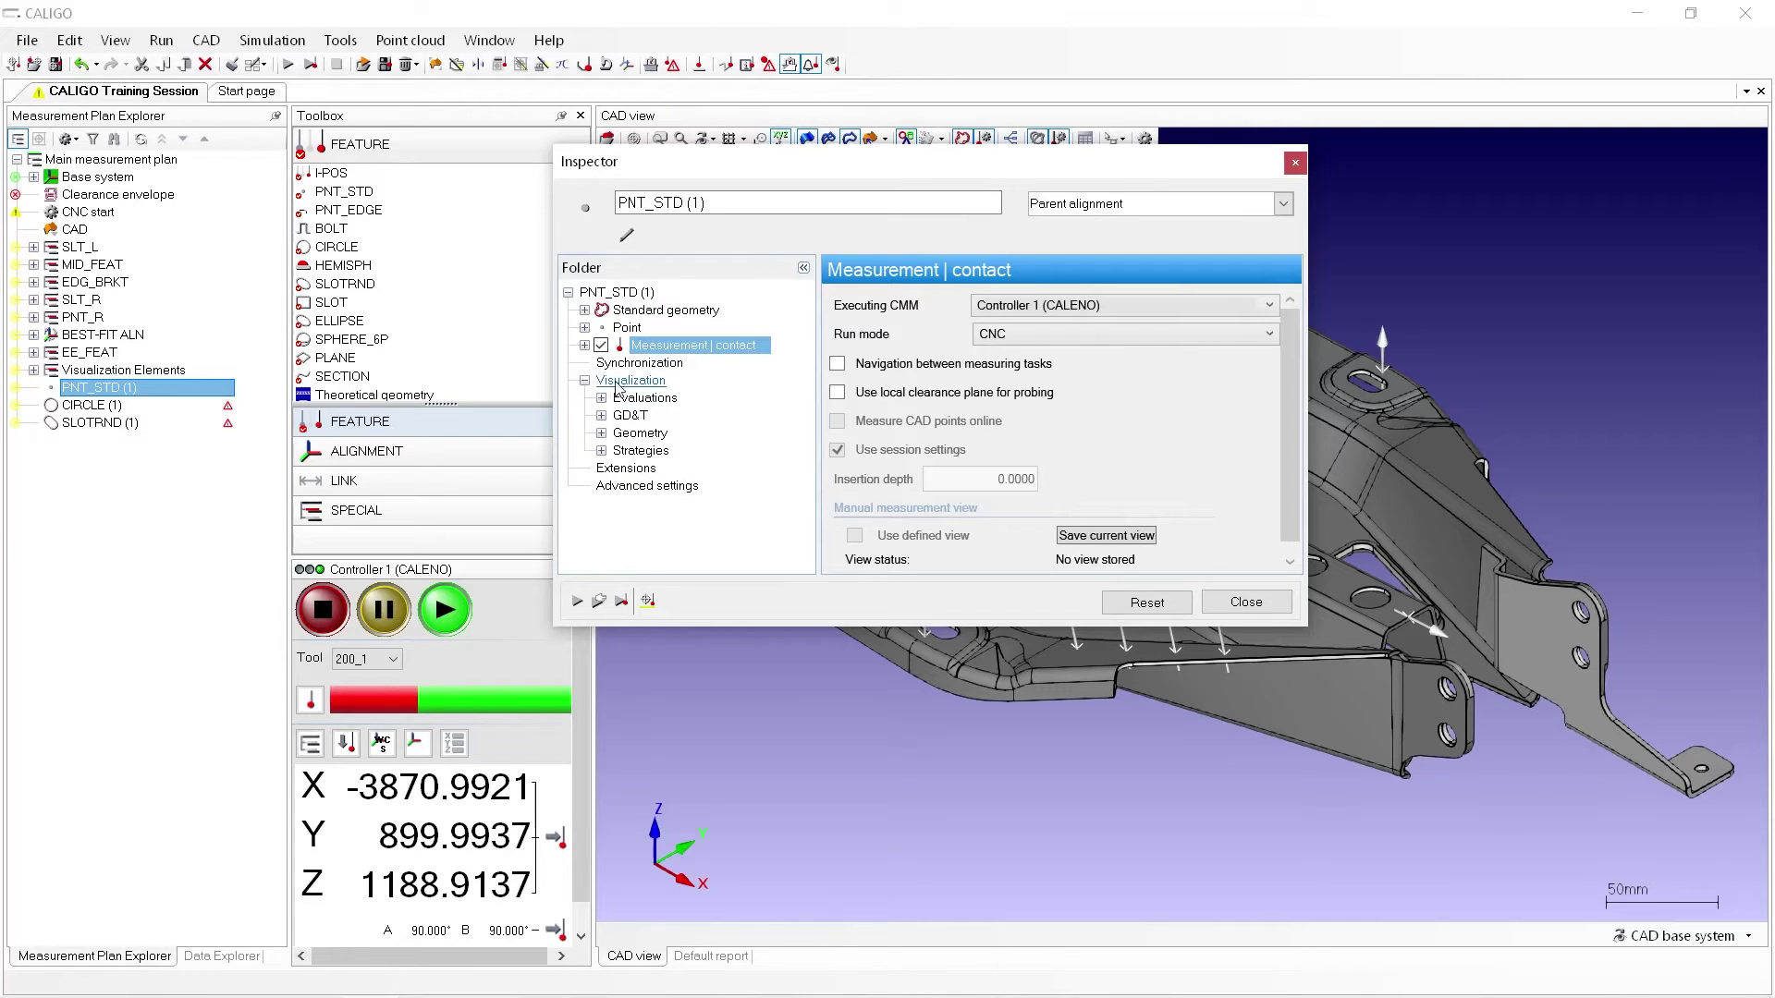
{"action": "left_click_drag", "start_coordinate": [786, 168], "coordinate": [527, 178]}
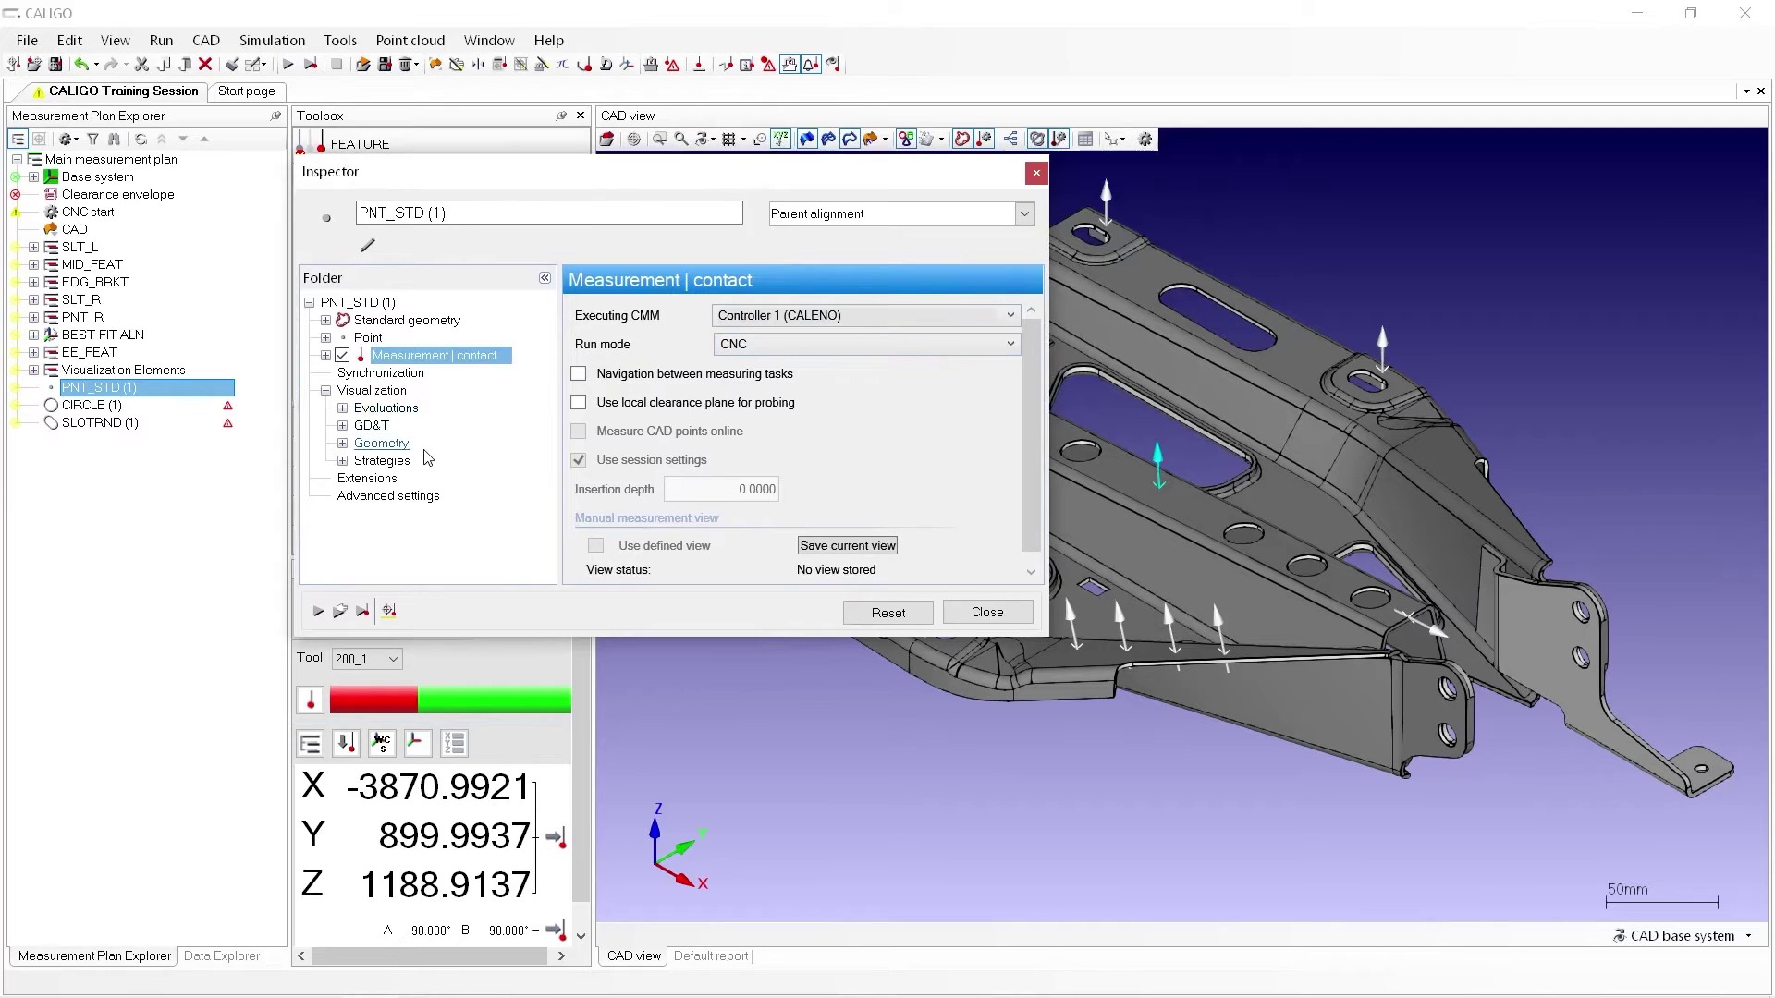
{"action": "left_click", "coordinate": [343, 409]}
{"action": "left_click", "coordinate": [343, 408]}
{"action": "left_click", "coordinate": [343, 426]}
{"action": "left_click", "coordinate": [343, 426]}
{"action": "left_click", "coordinate": [343, 444]}
{"action": "left_click", "coordinate": [343, 444]}
{"action": "left_click", "coordinate": [343, 461]}
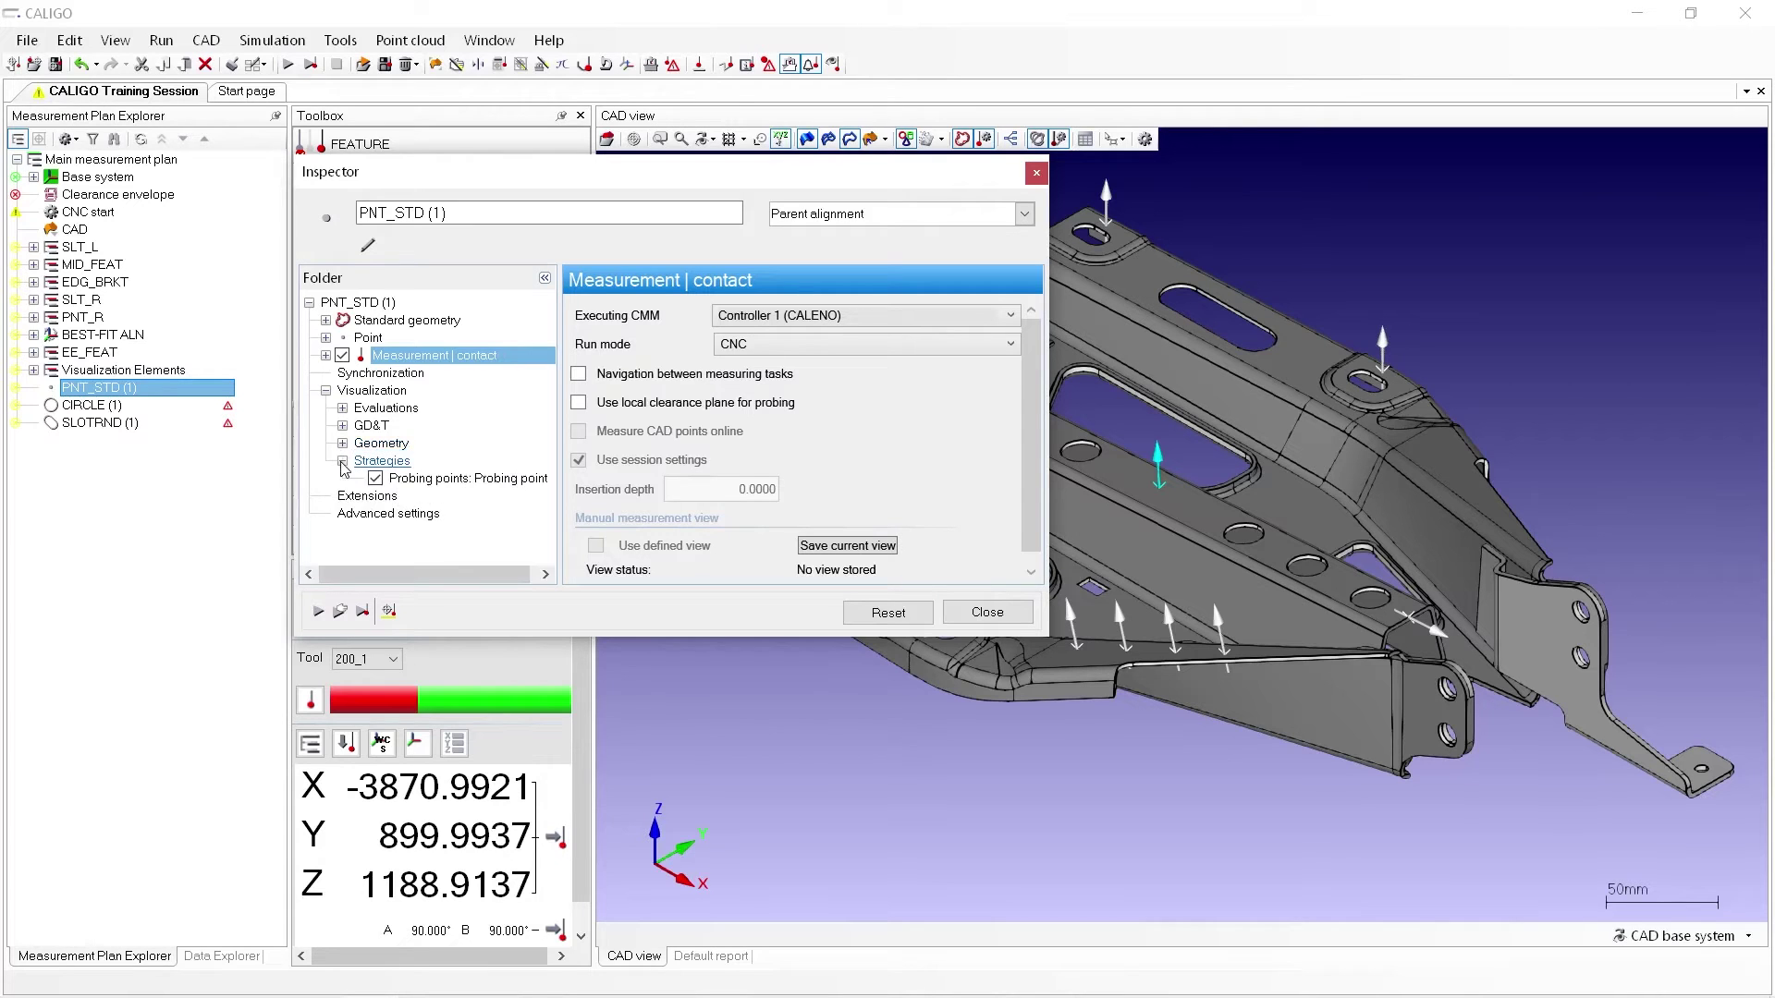
{"action": "left_click", "coordinate": [343, 461]}
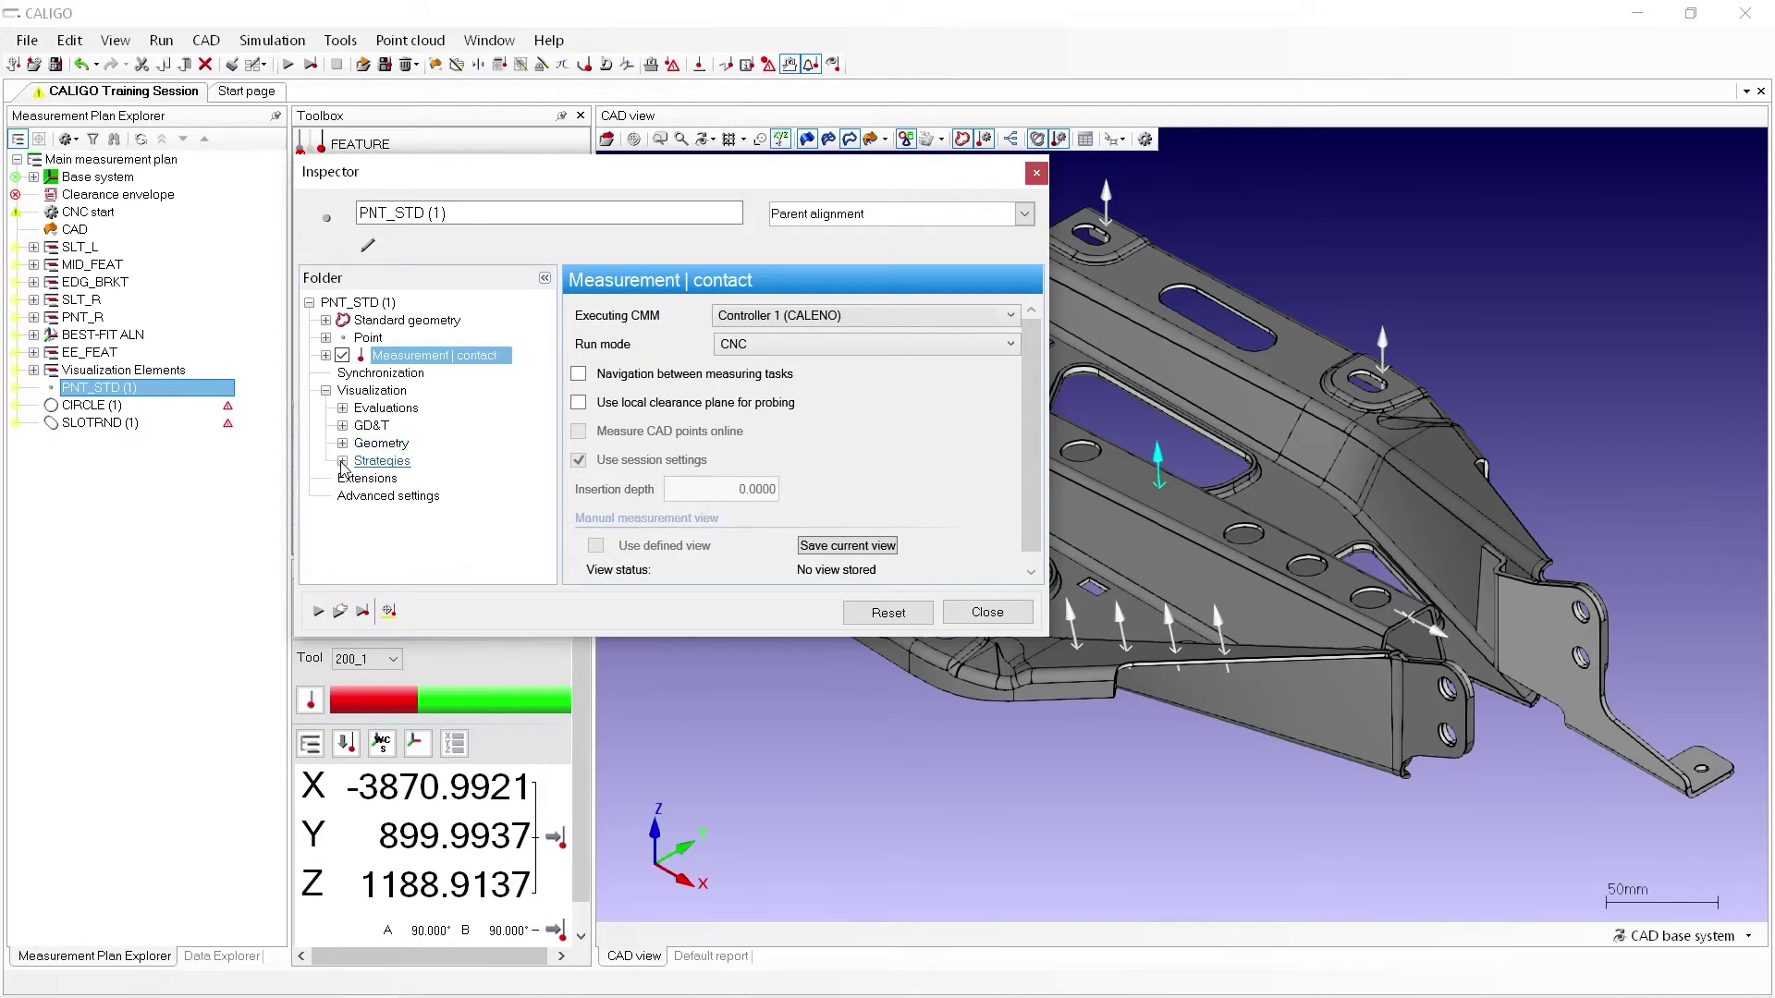
{"action": "left_click", "coordinate": [325, 390]}
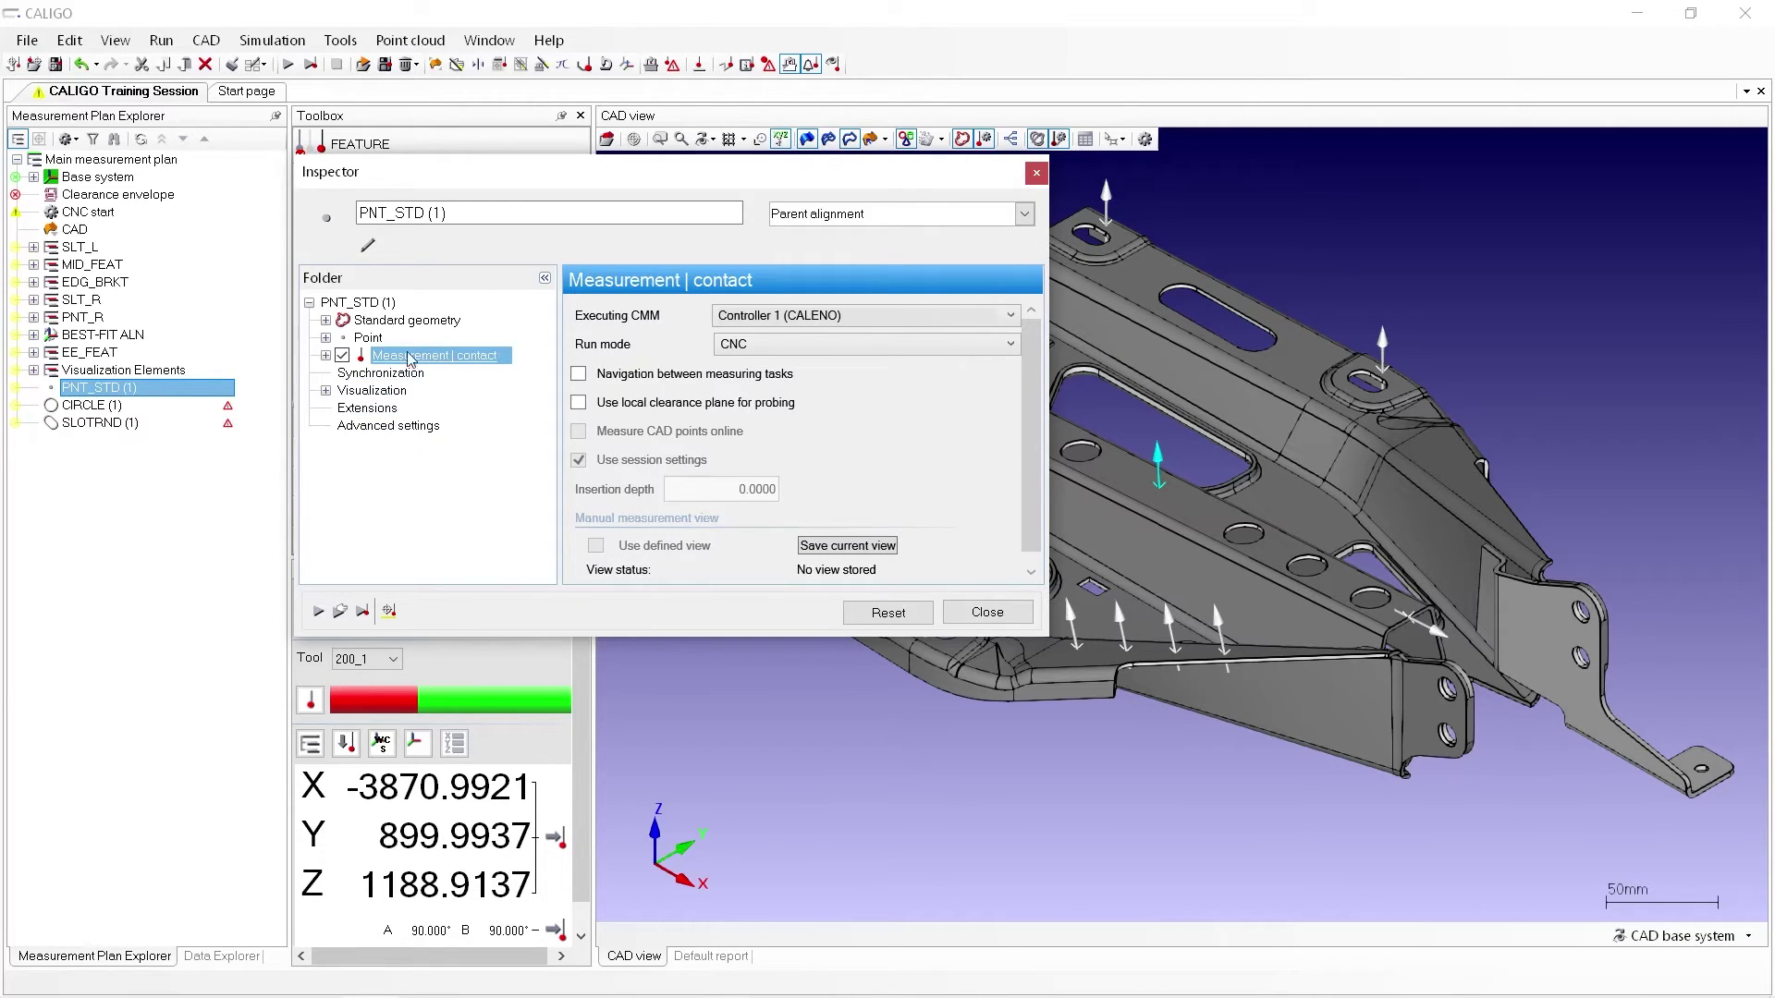
Step: Examine the tool, dynamics, distances and clearance data settings in the measurement strategy of PNT_STD (1)
{"action": "left_click", "coordinate": [325, 355]}
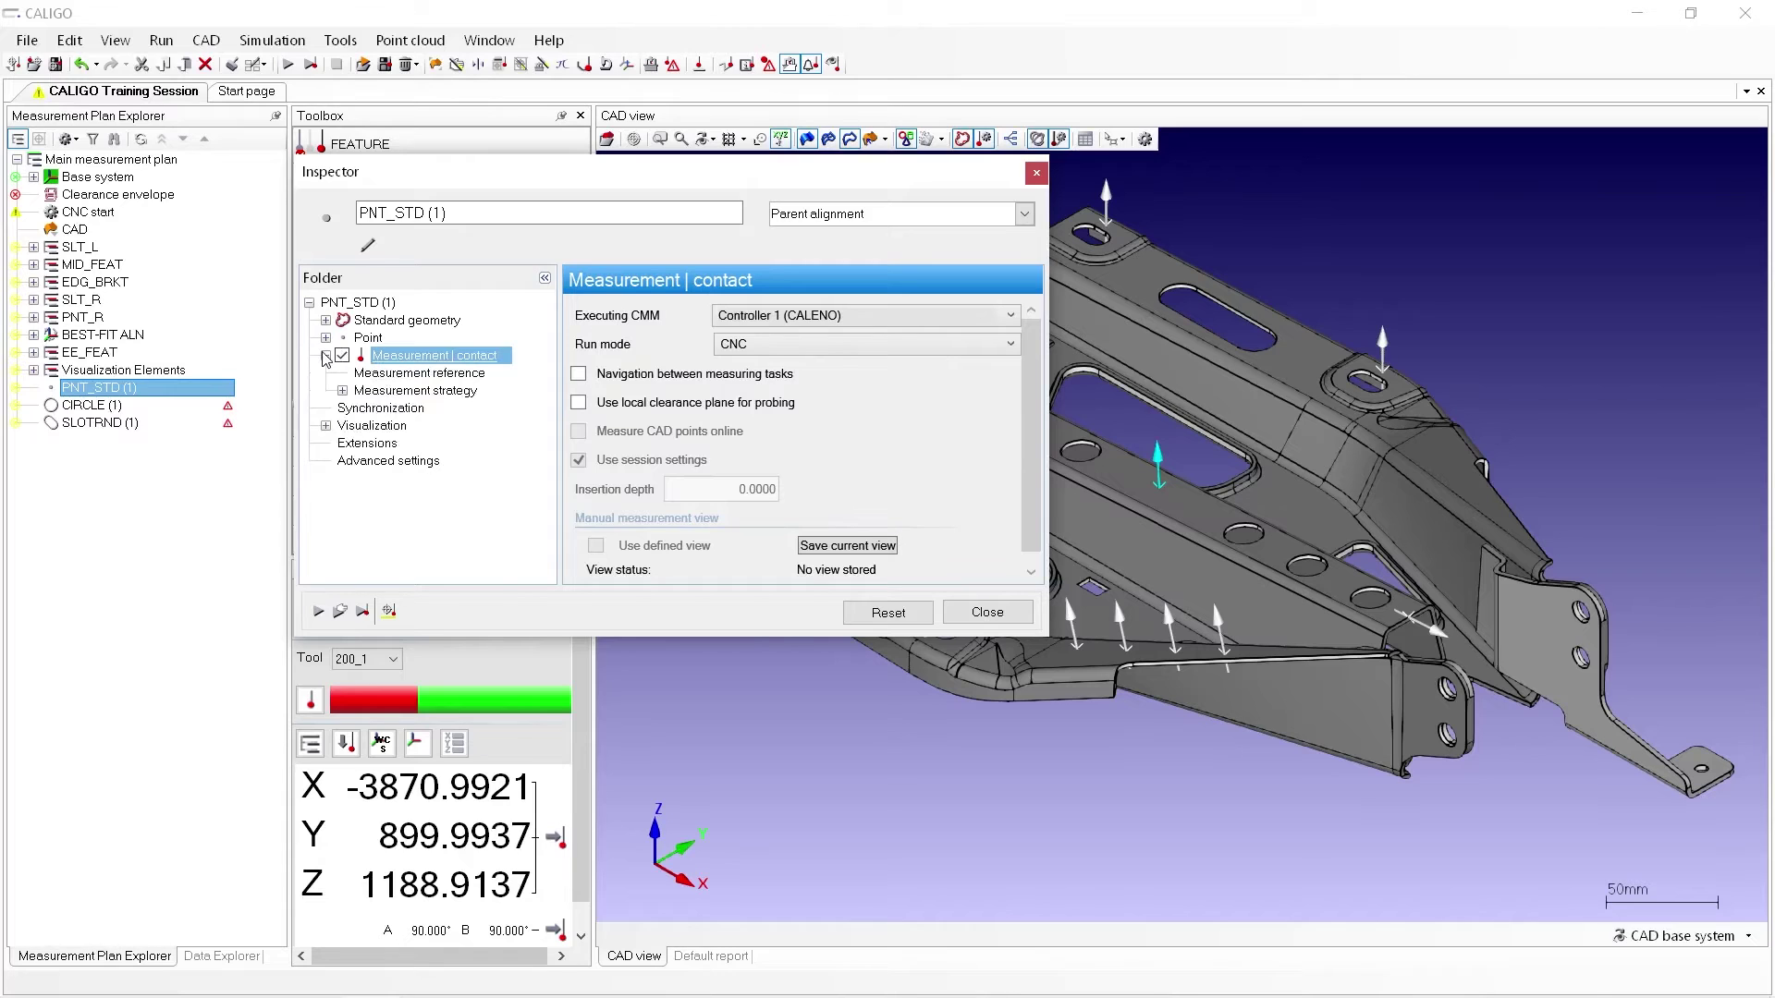
{"action": "left_click", "coordinate": [342, 391]}
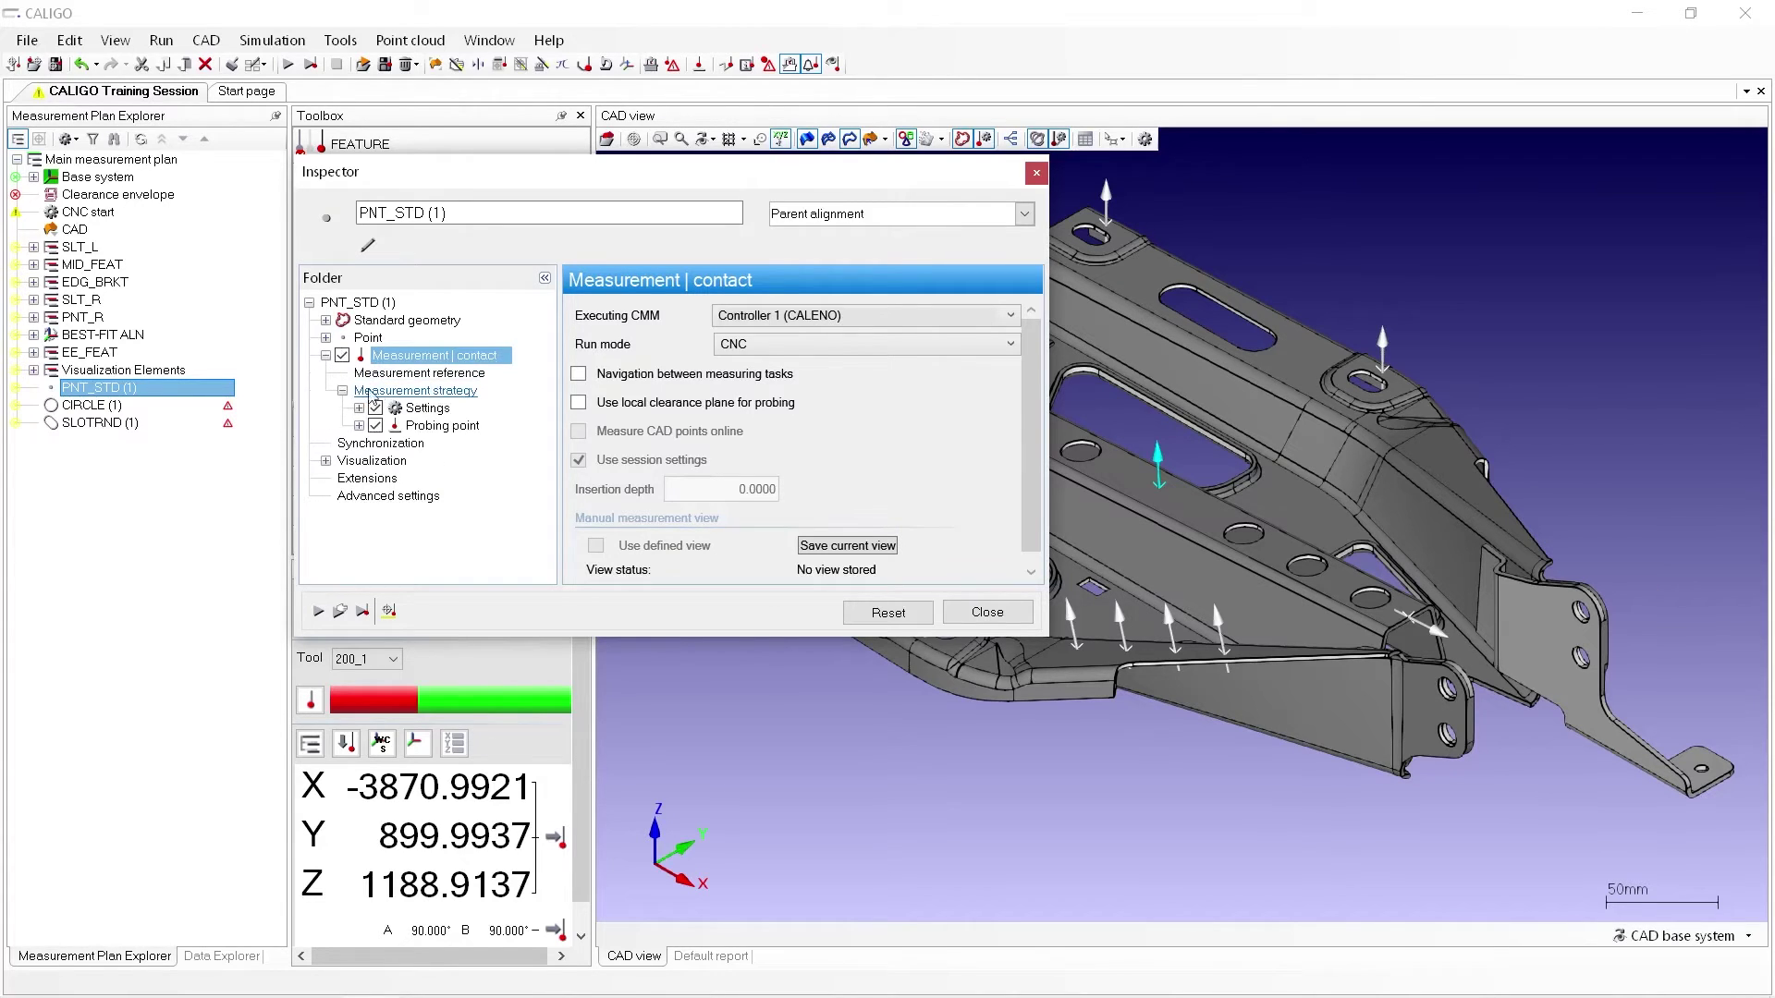
{"action": "left_click", "coordinate": [422, 428]}
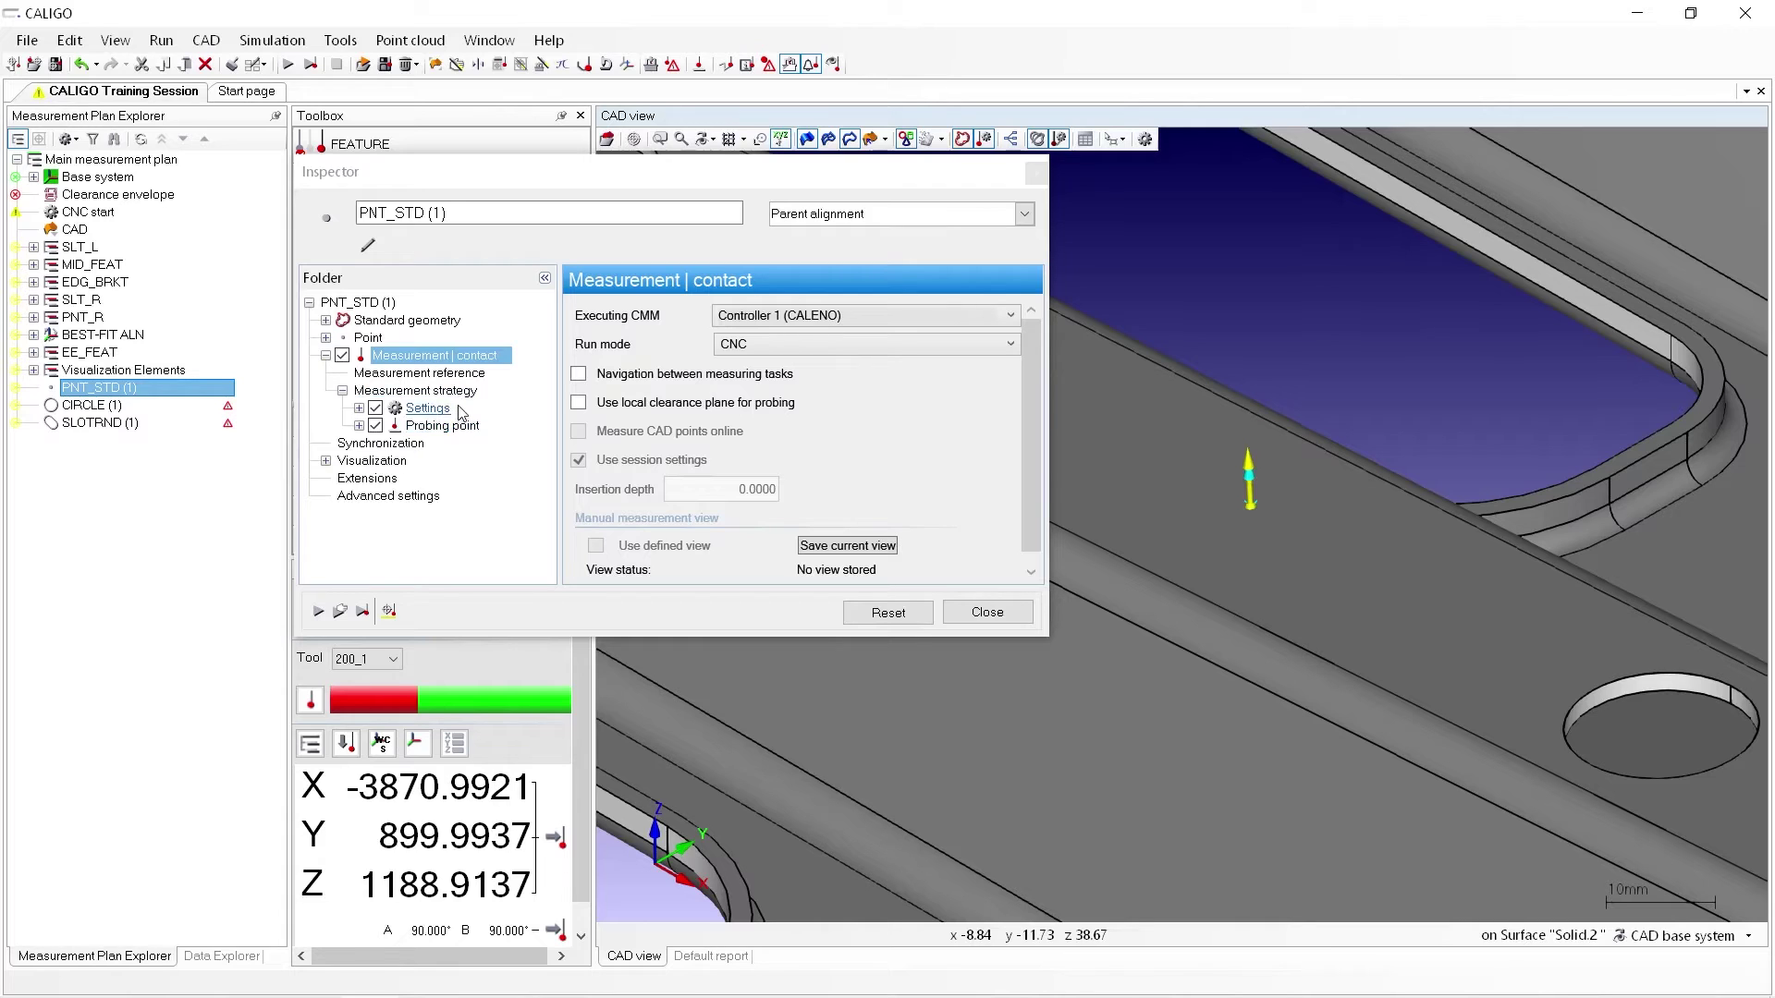
{"action": "left_click", "coordinate": [428, 410]}
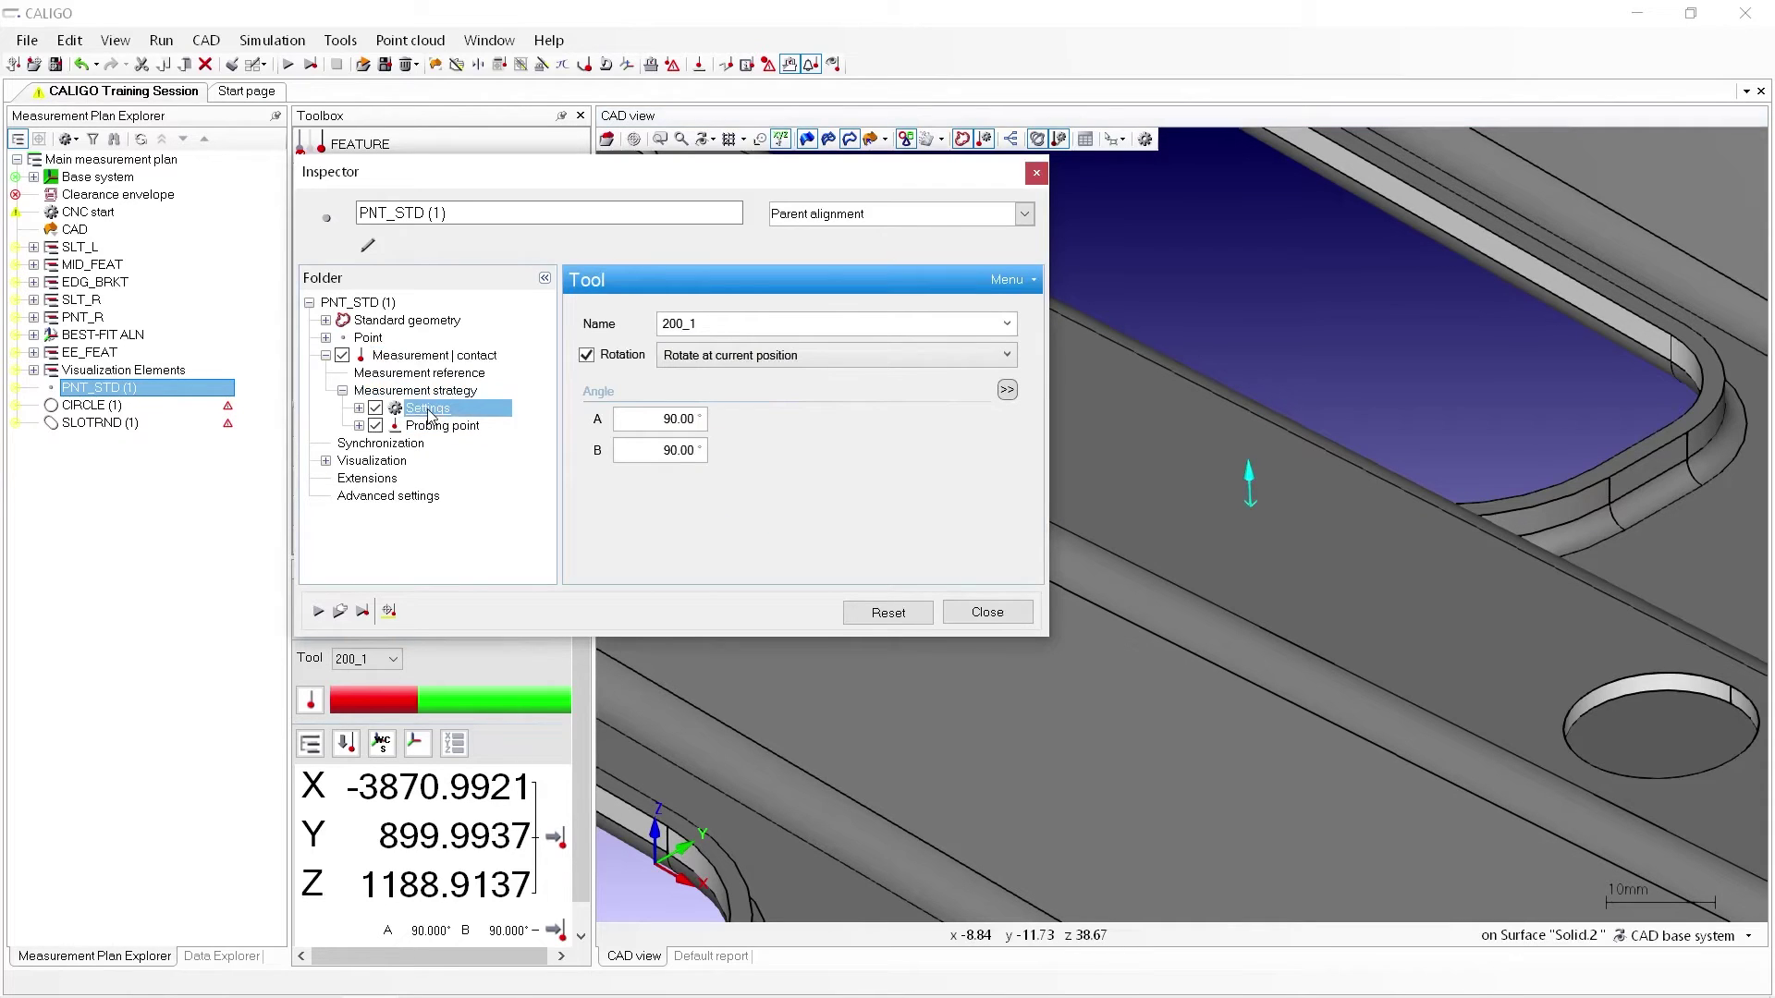
{"action": "left_click", "coordinate": [359, 409]}
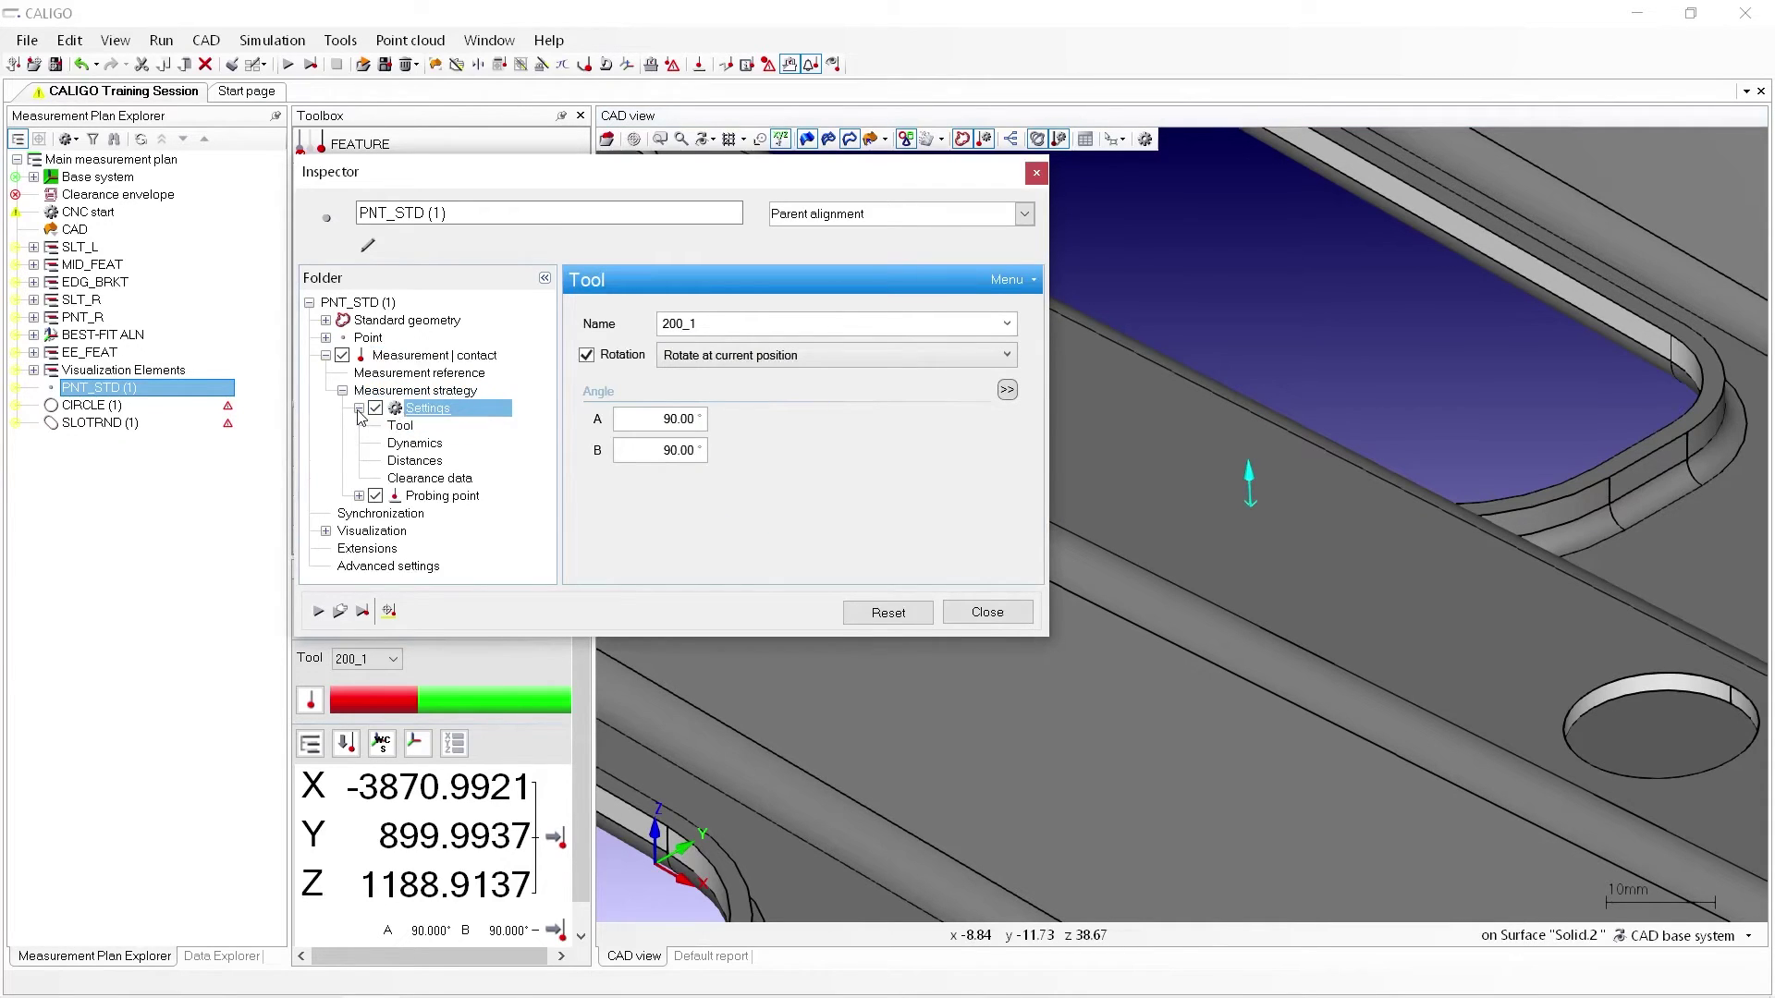
{"action": "left_click", "coordinate": [400, 427]}
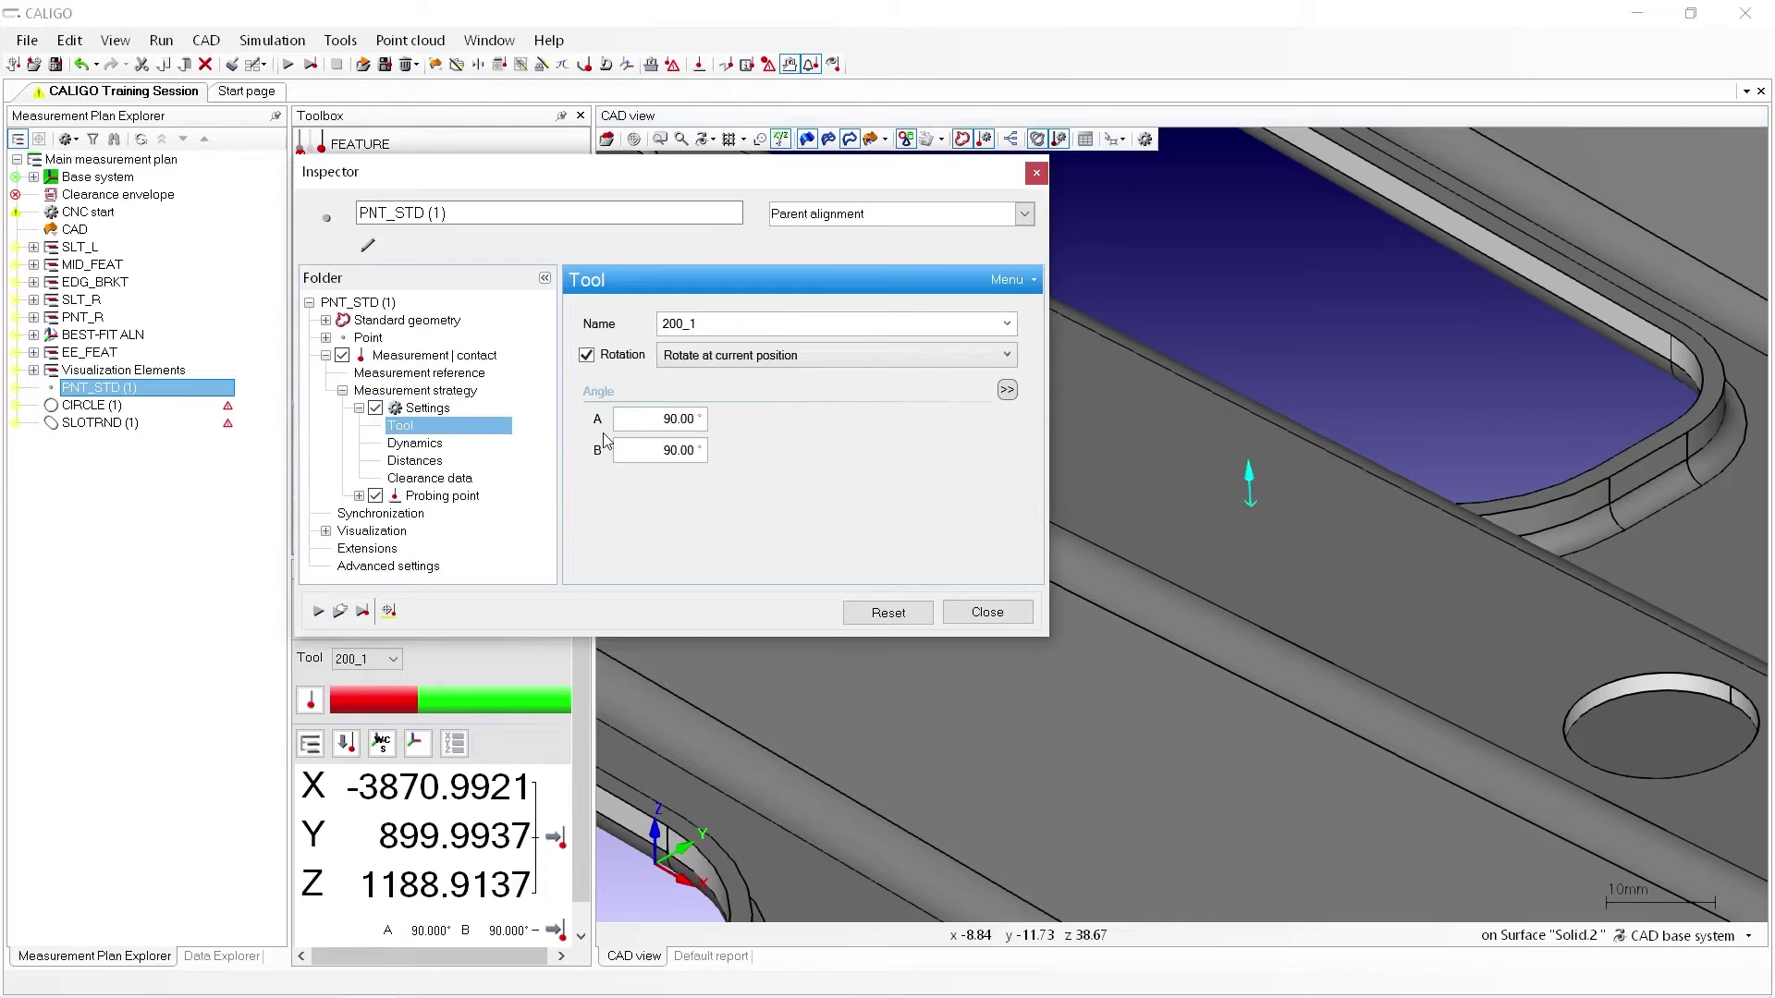
{"action": "left_click", "coordinate": [464, 451]}
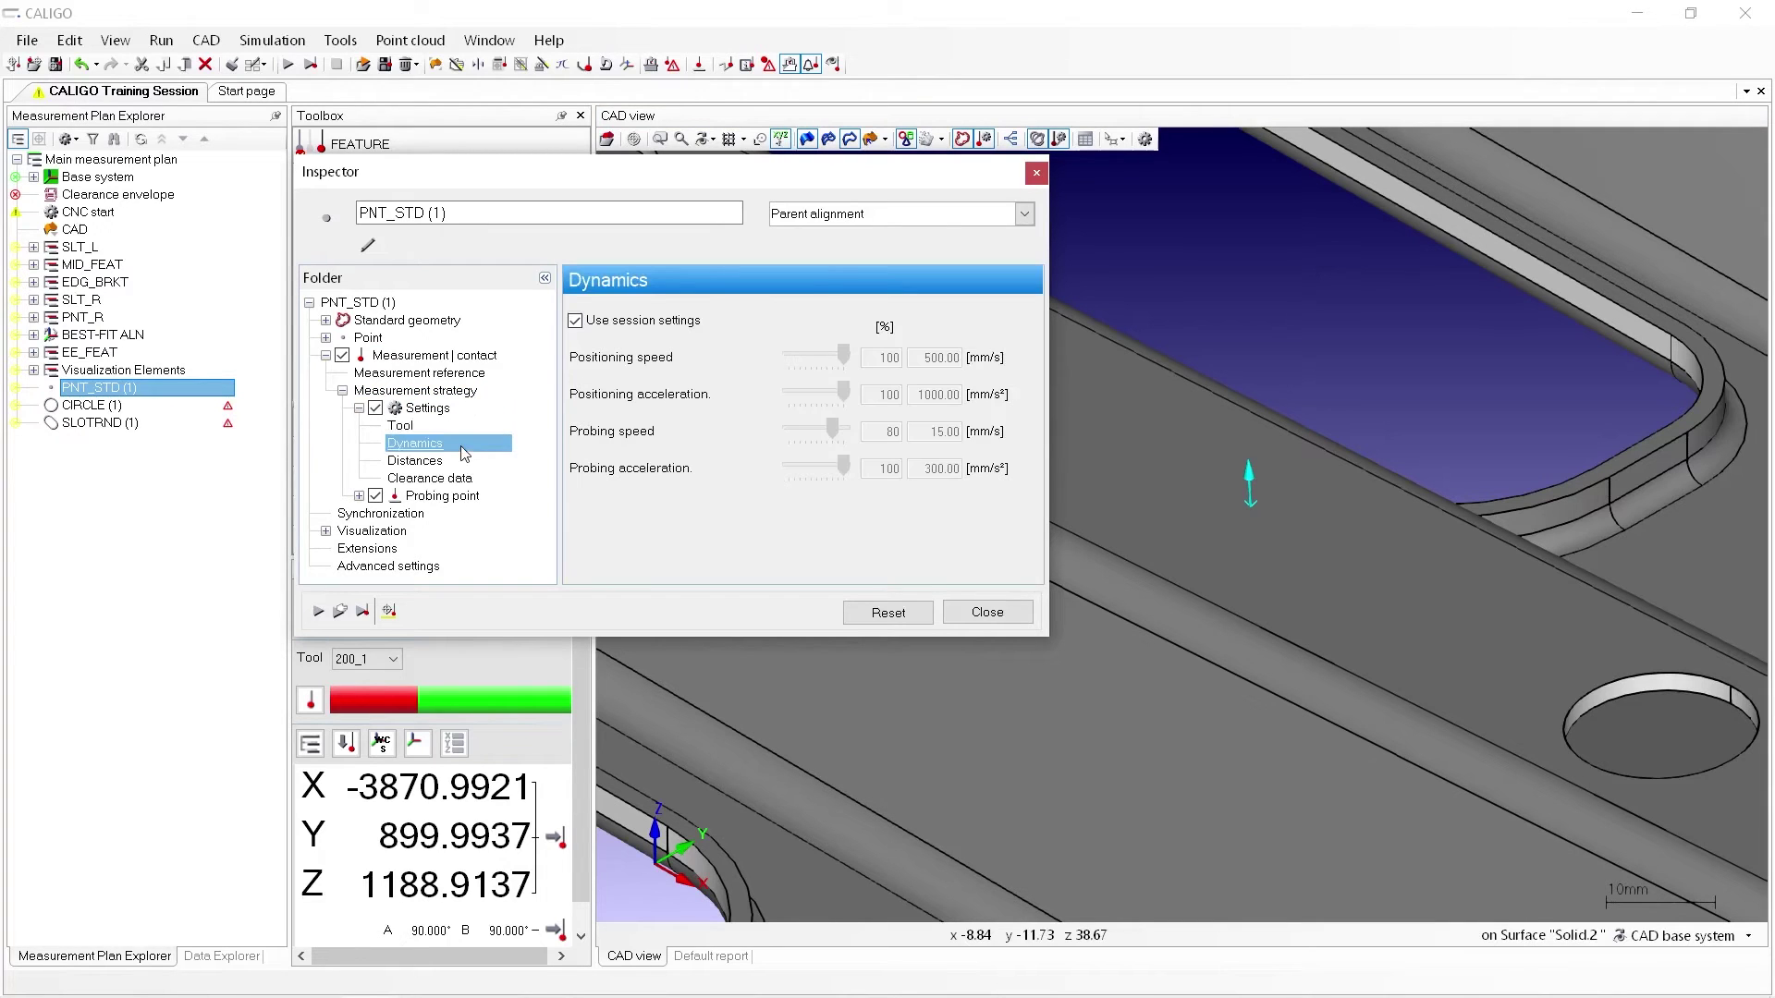
{"action": "left_click", "coordinate": [448, 462]}
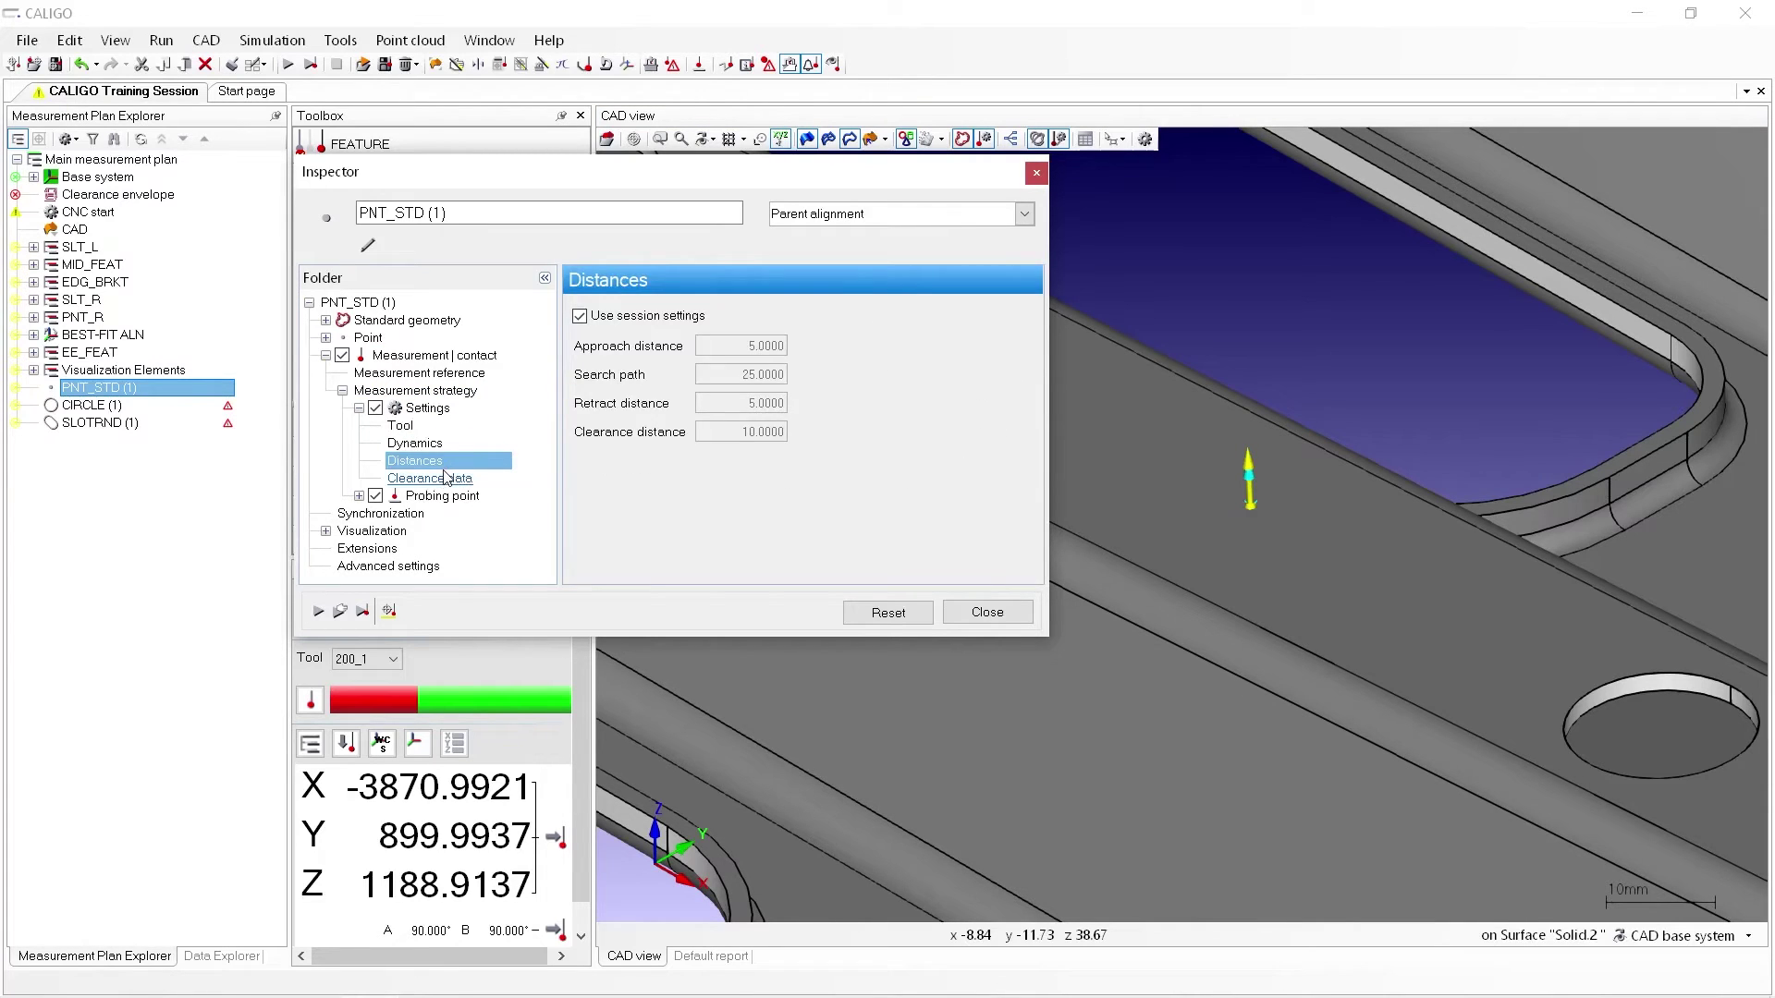
{"action": "left_click", "coordinate": [445, 477]}
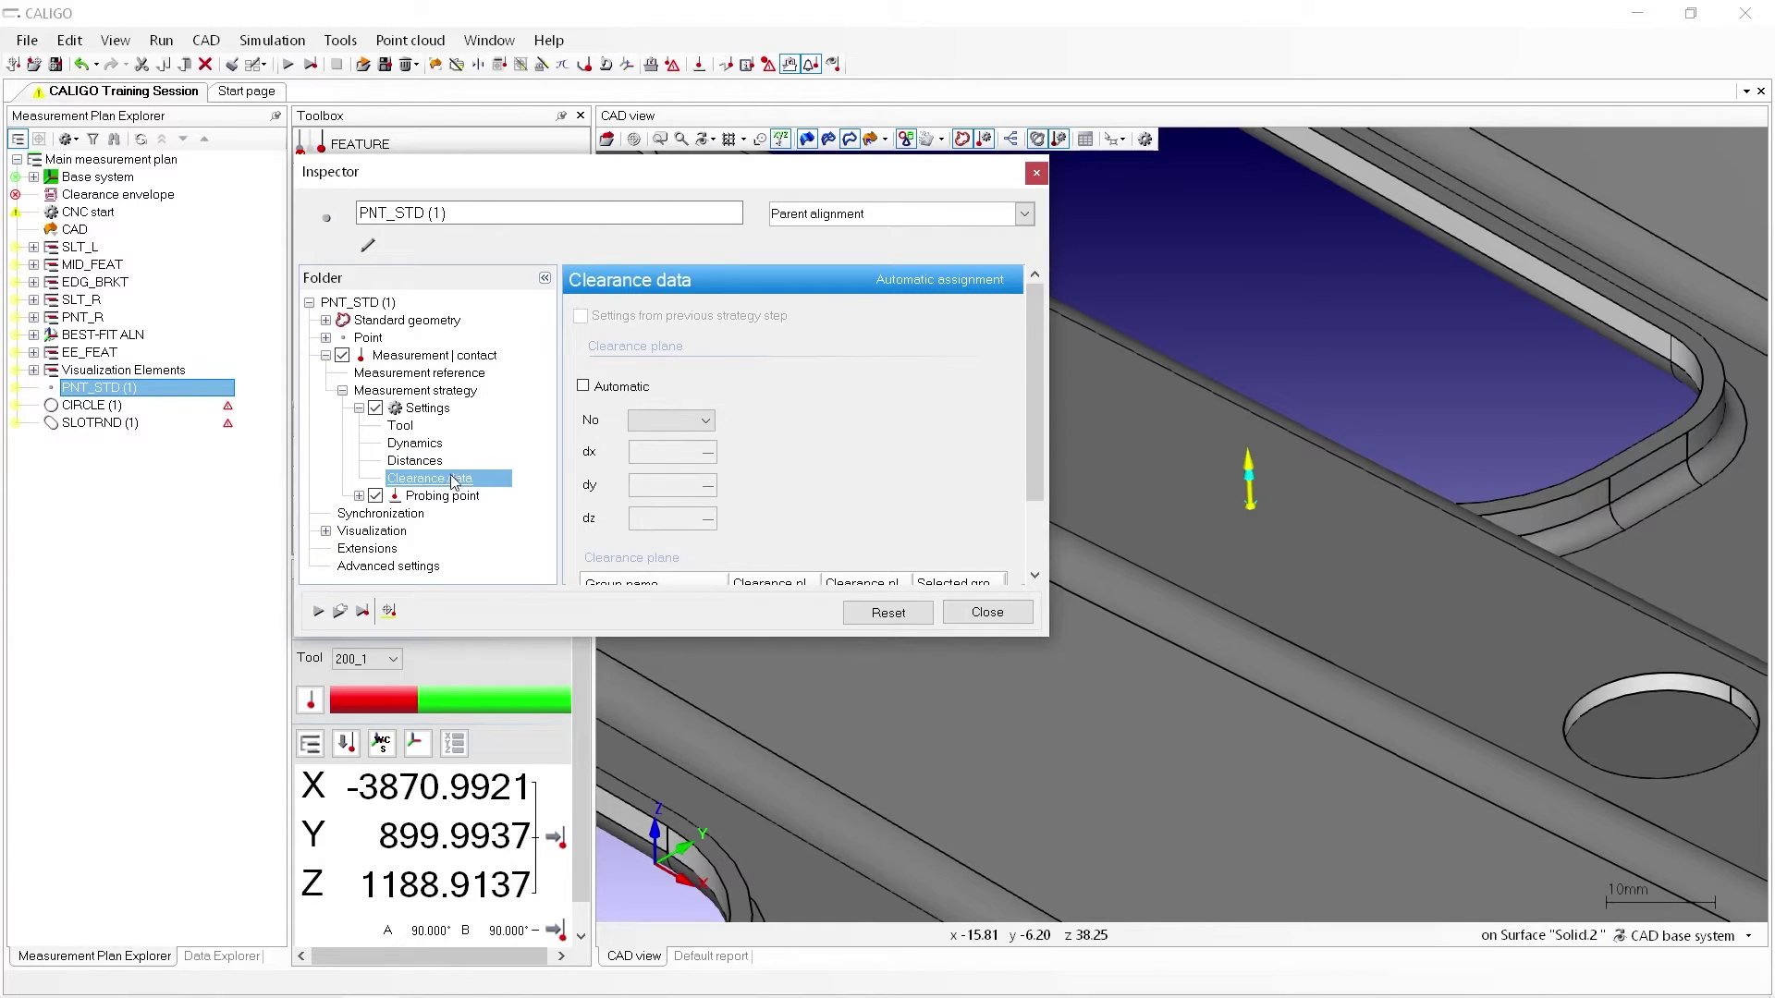
Step: Check the strategy's tool choices and the probing point's position and direction, and close the Inspector for PNT_STD (1)
{"action": "left_click", "coordinate": [441, 431]}
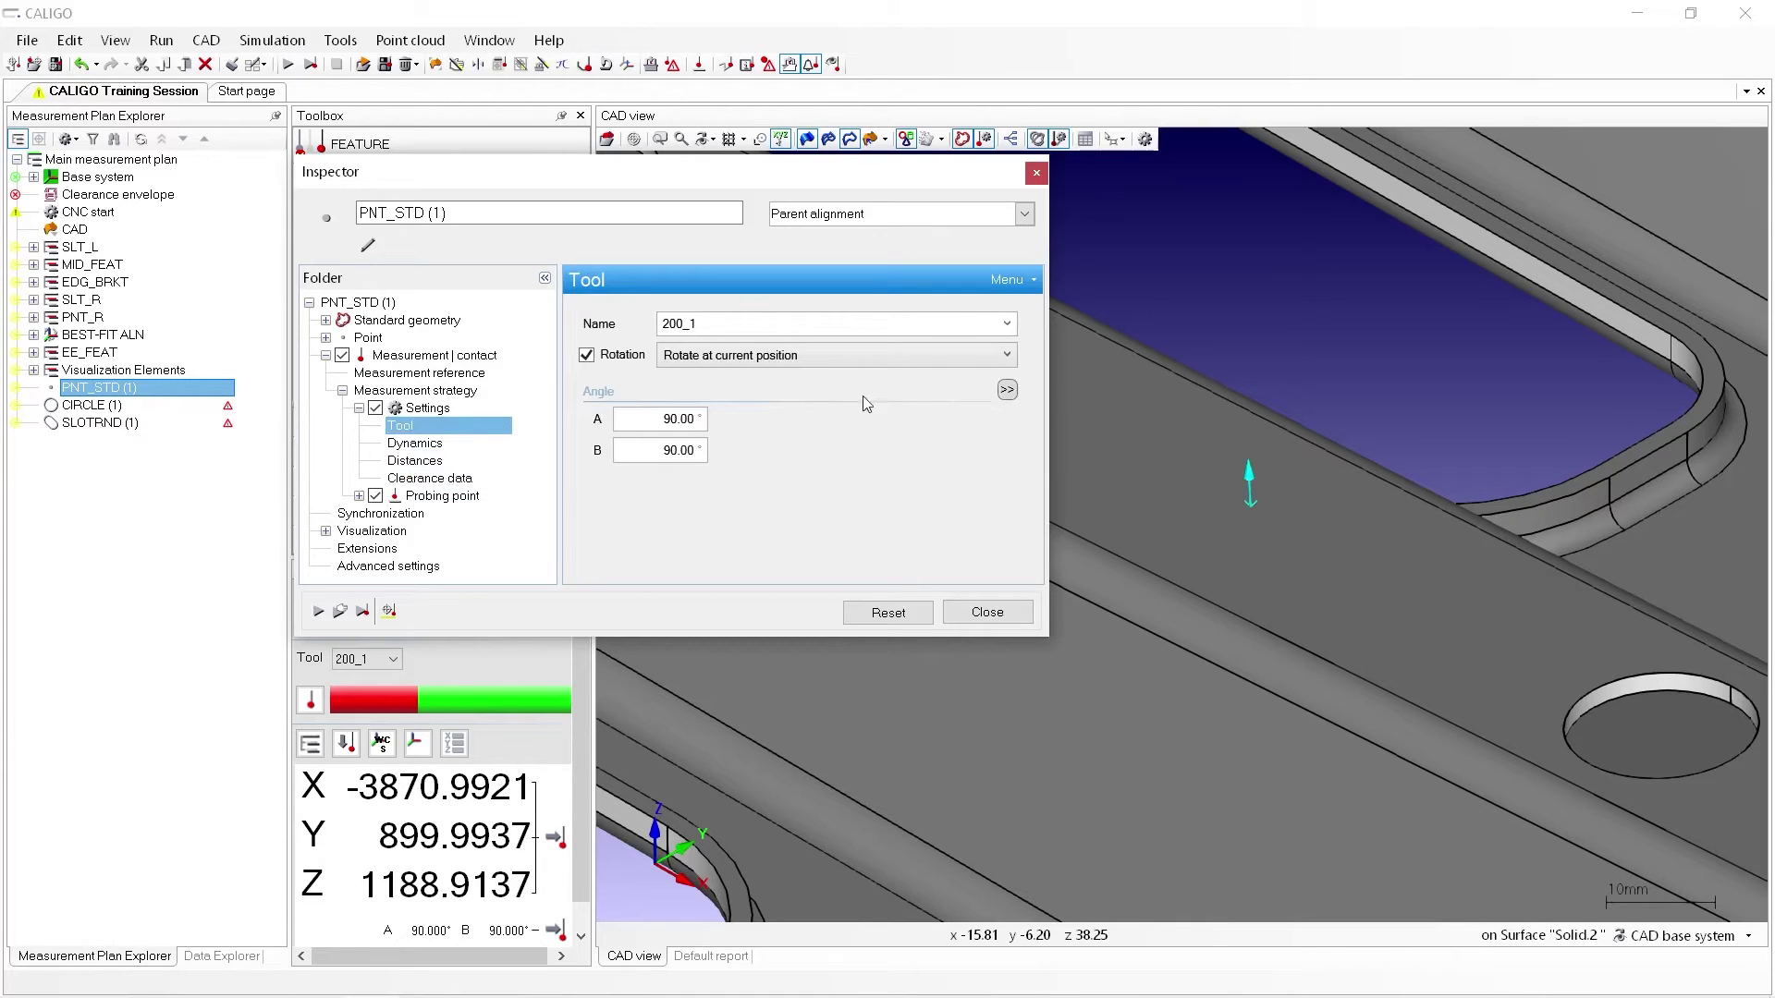
{"action": "left_click", "coordinate": [1008, 321]}
{"action": "left_click", "coordinate": [1008, 322]}
{"action": "left_click", "coordinate": [443, 498]}
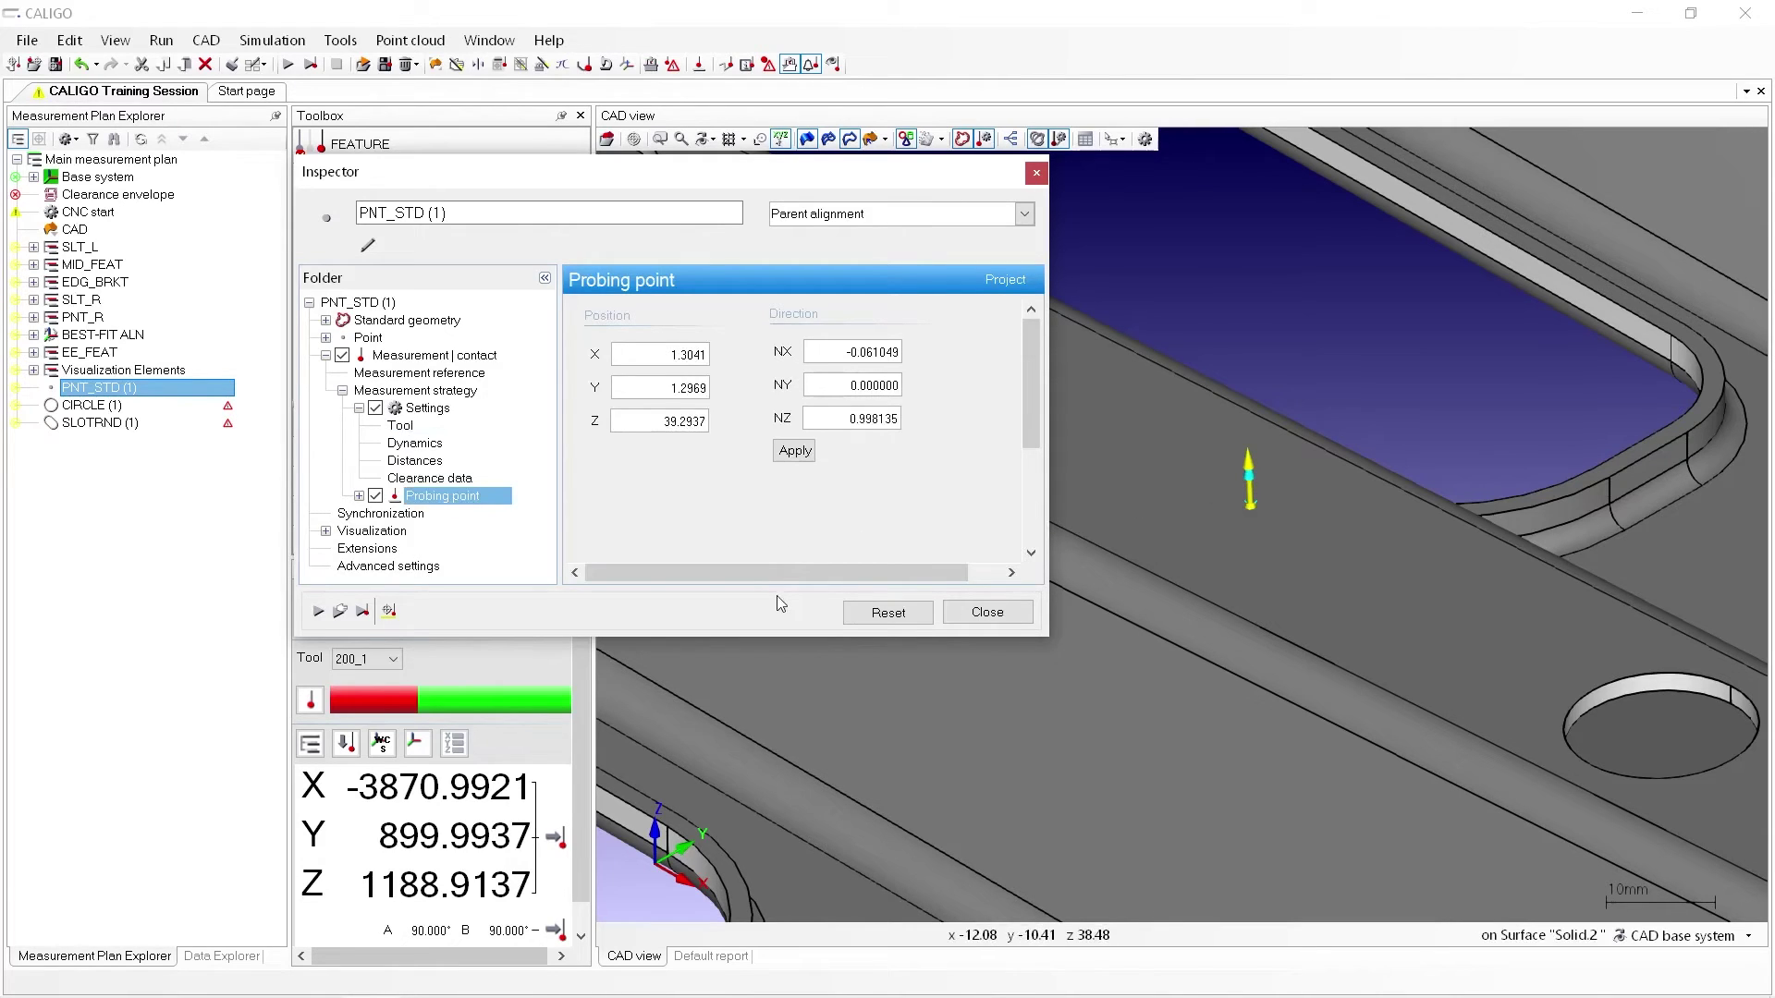
{"action": "left_click", "coordinate": [978, 614]}
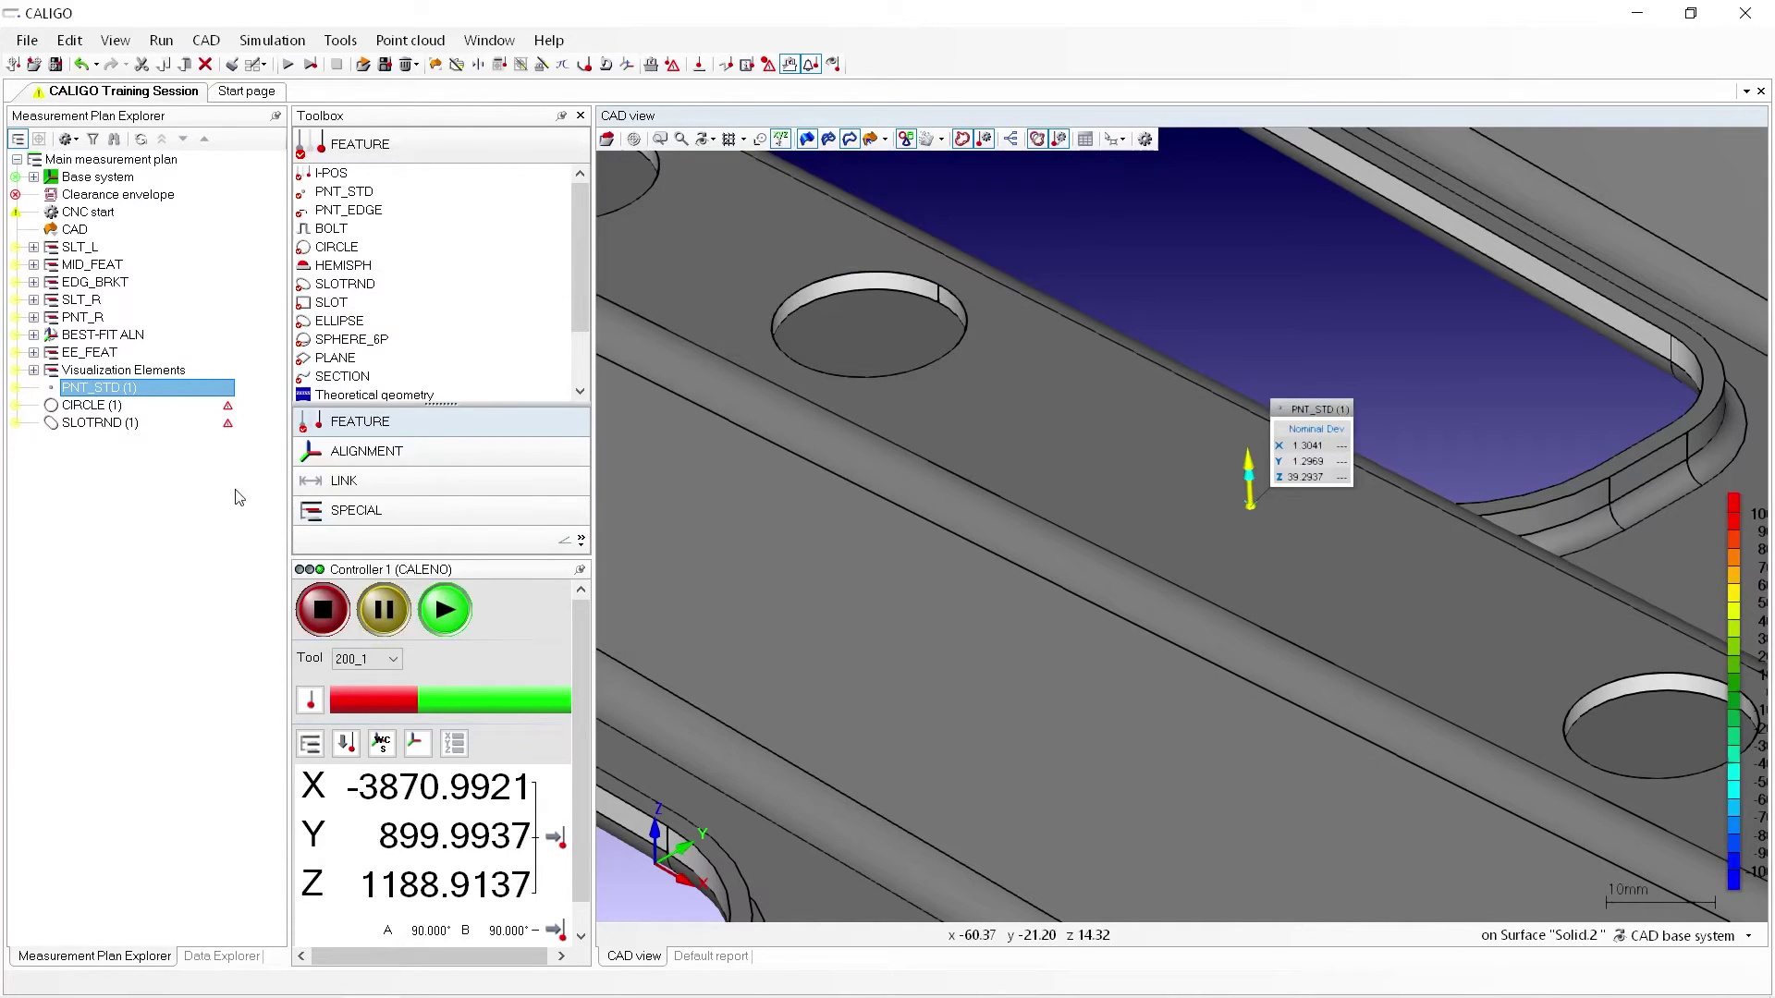
Step: Open the properties of CIRCLE (1) and look through the components of its contact measurement strategy
{"action": "left_click", "coordinate": [148, 407]}
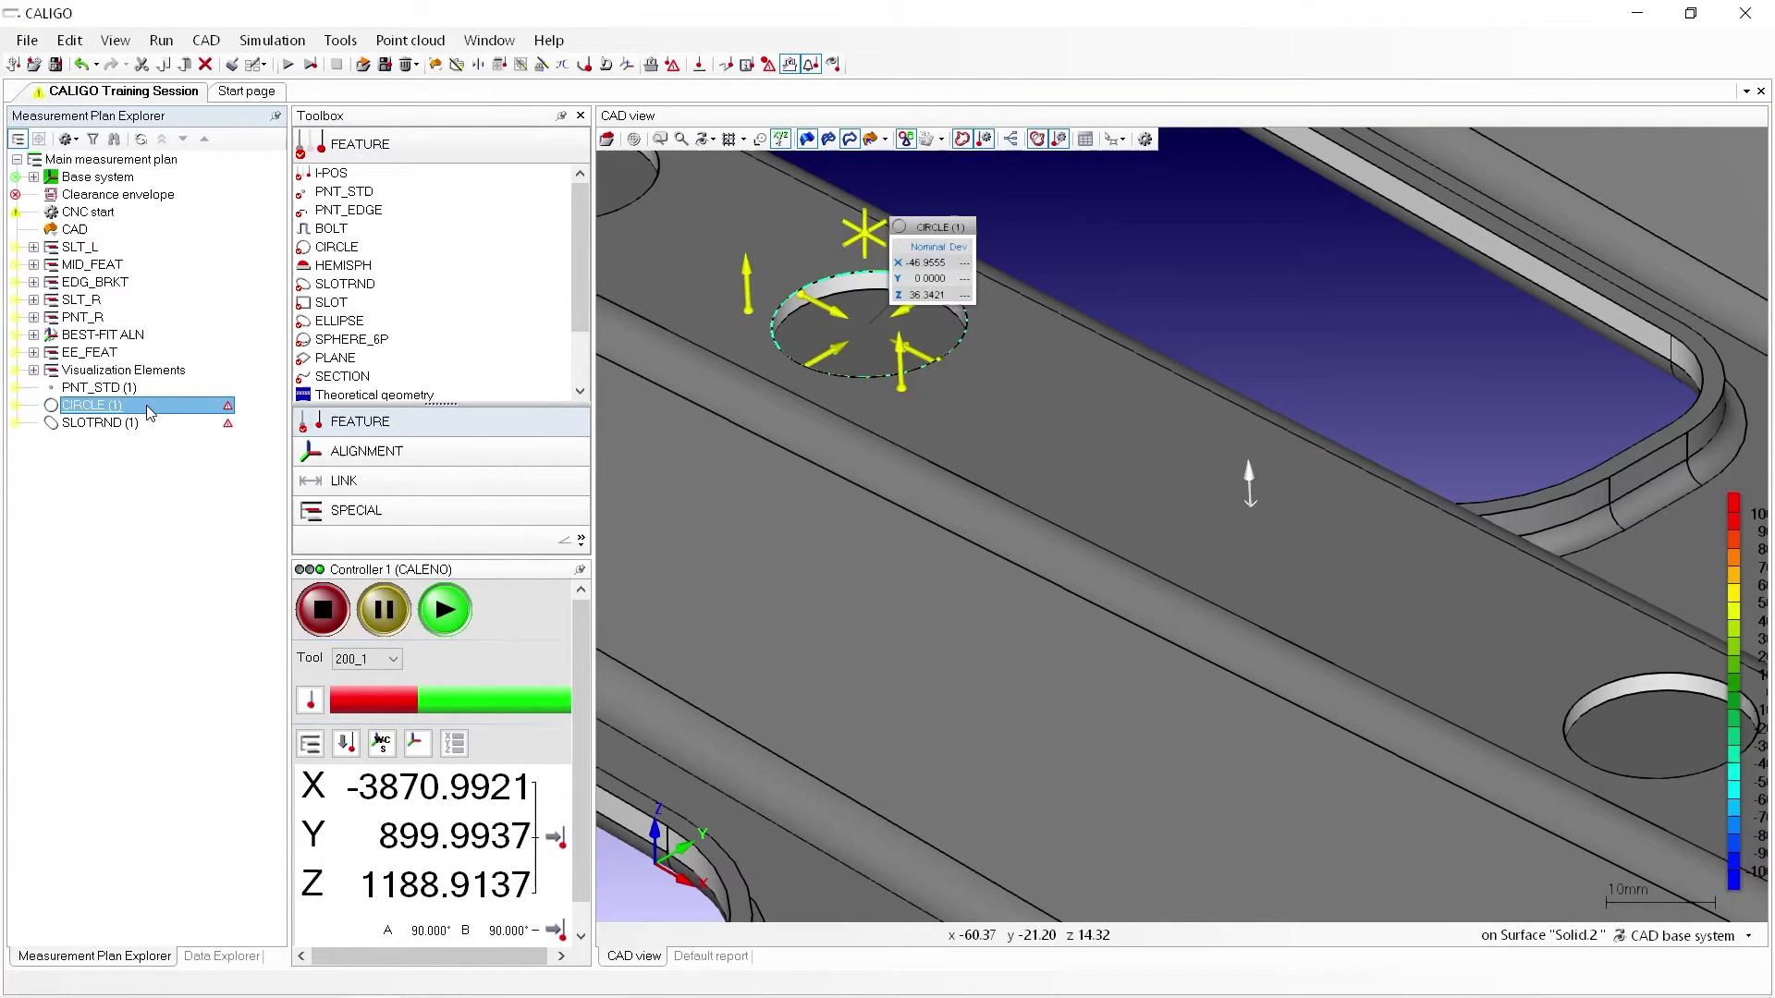
{"action": "double_click", "coordinate": [148, 407]}
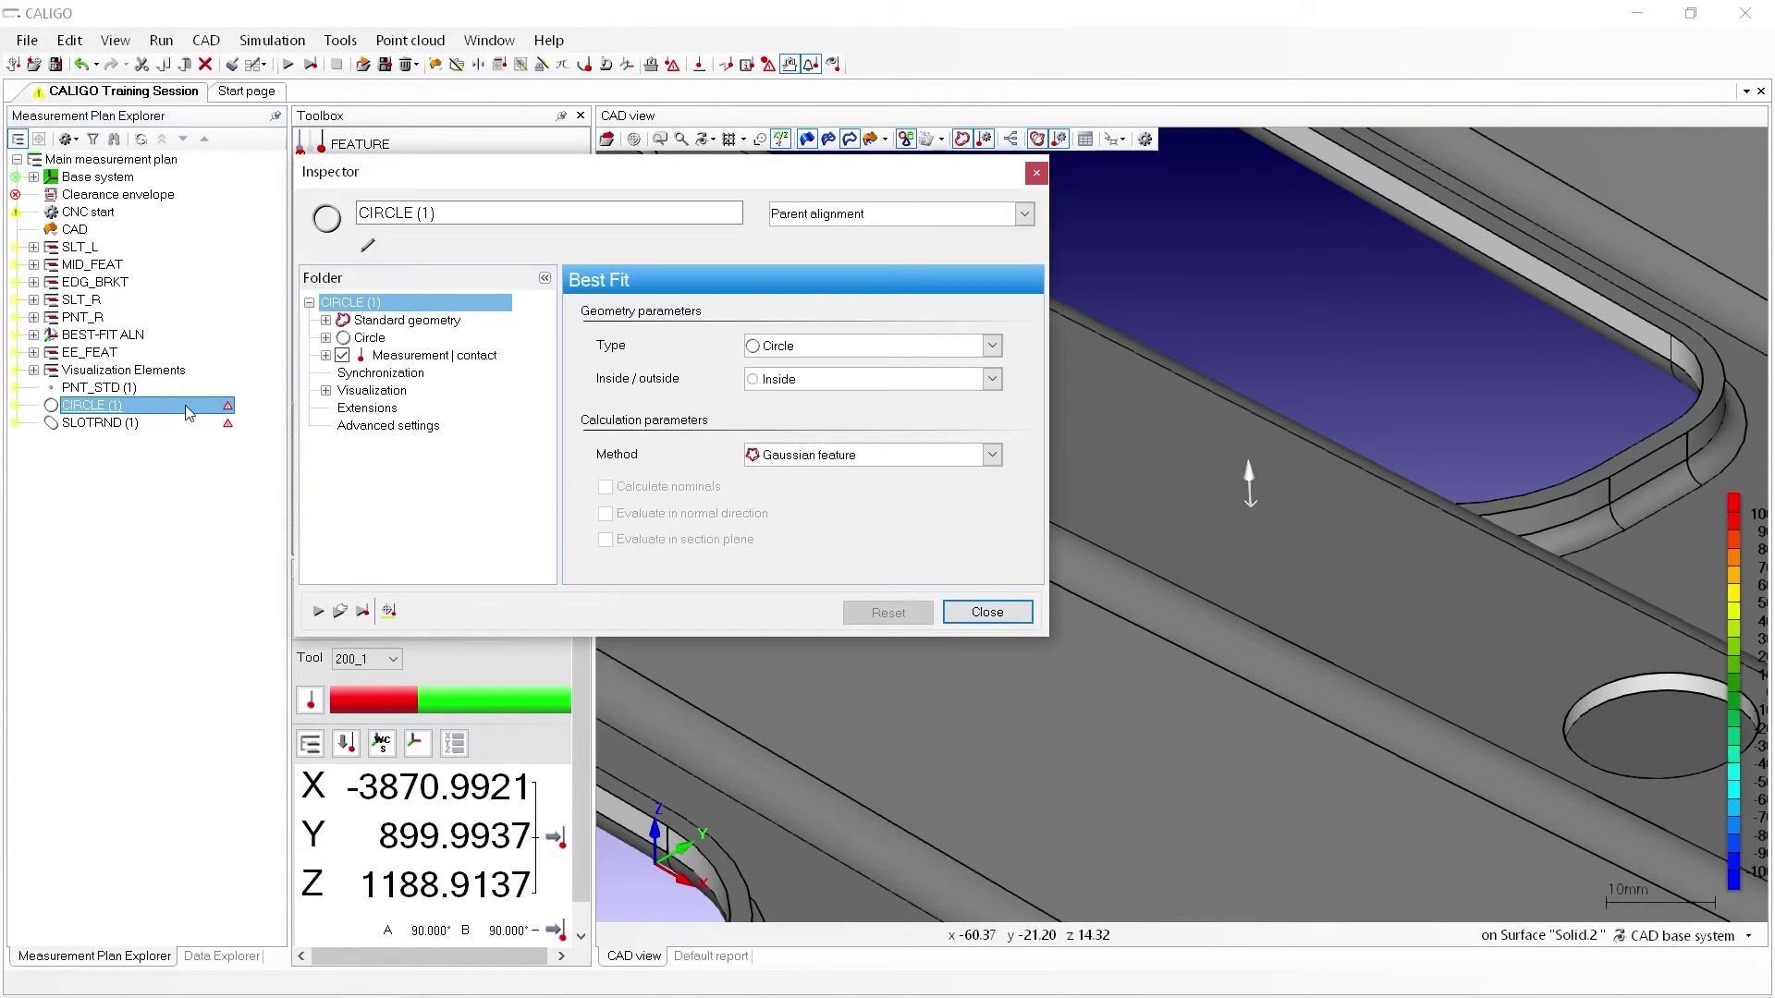
{"action": "left_click", "coordinate": [325, 356]}
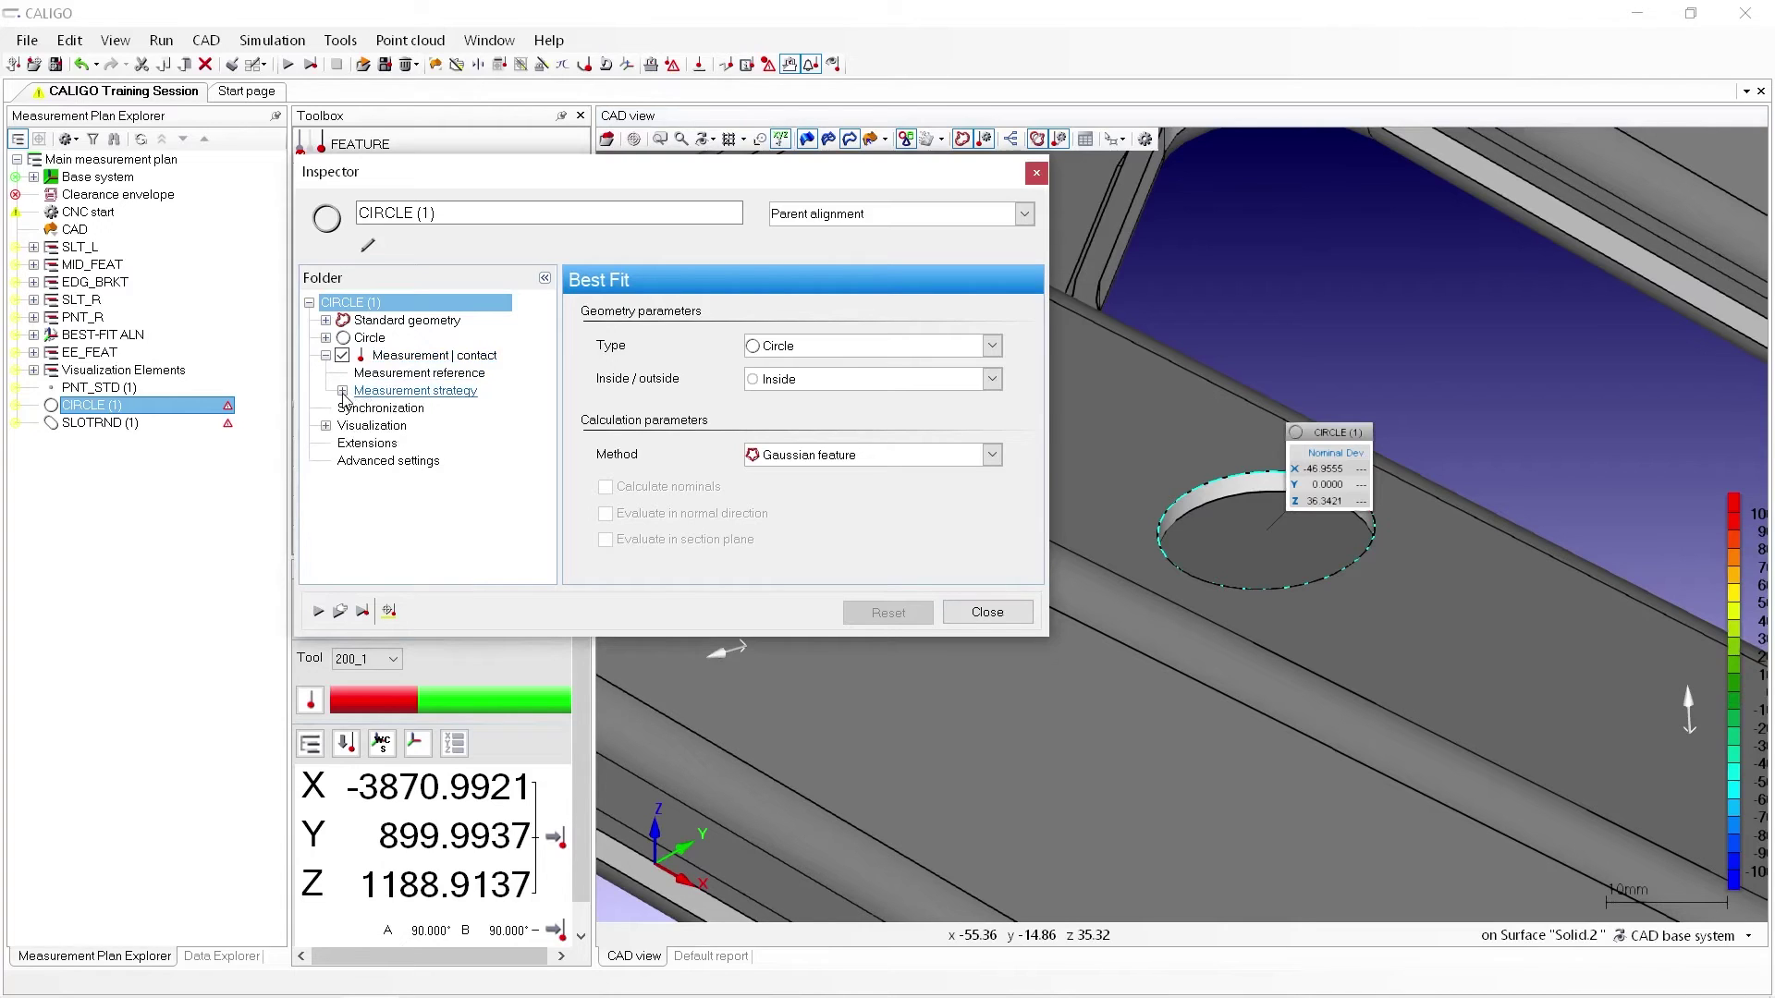
{"action": "left_click", "coordinate": [343, 391]}
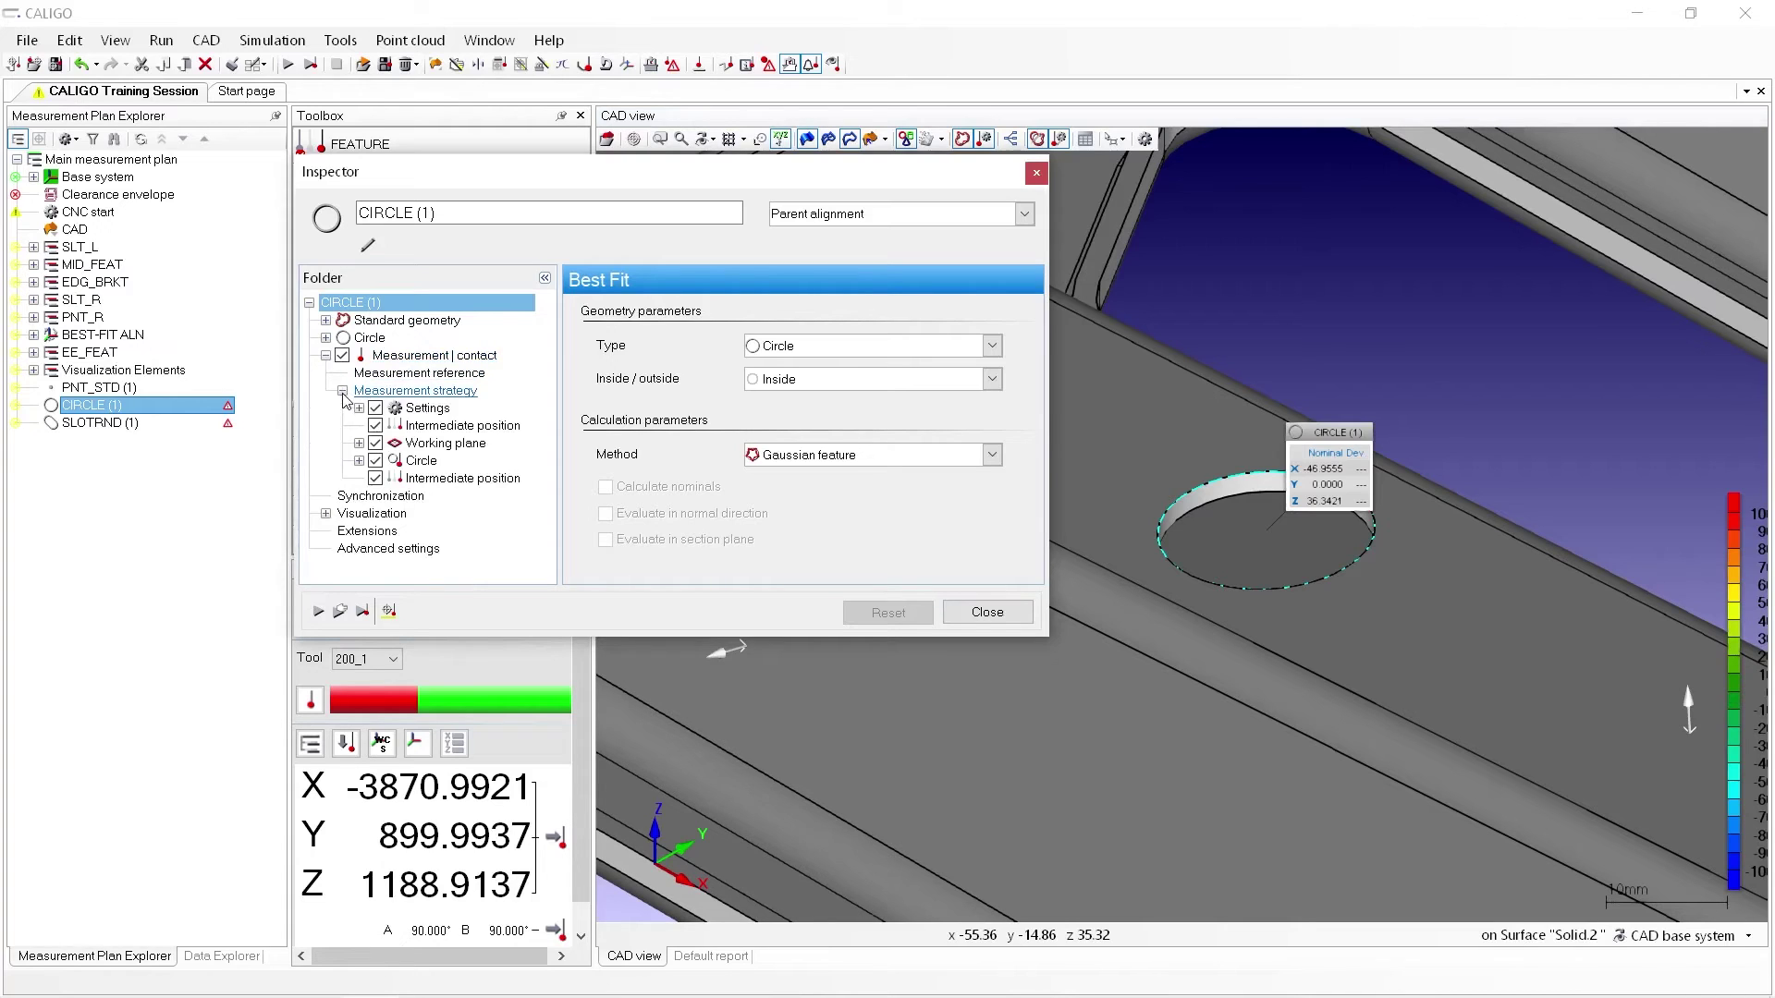
{"action": "left_click", "coordinate": [427, 411]}
{"action": "left_click", "coordinate": [433, 425]}
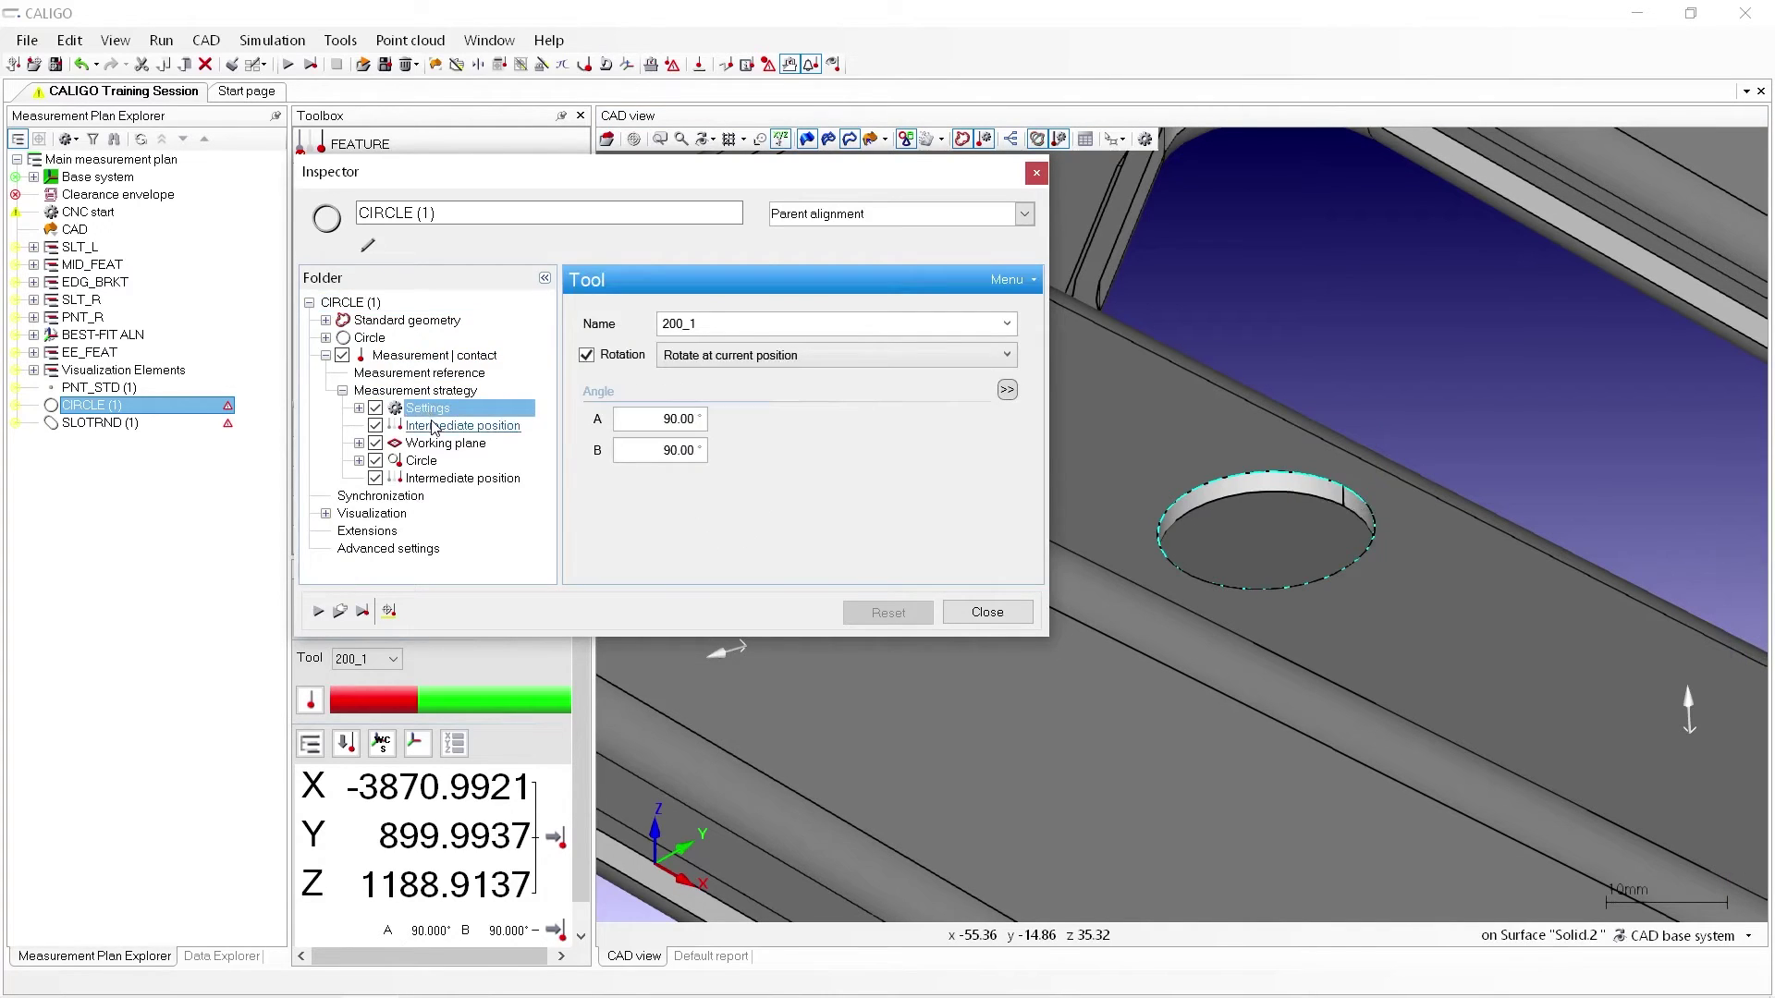
{"action": "left_click", "coordinate": [435, 444]}
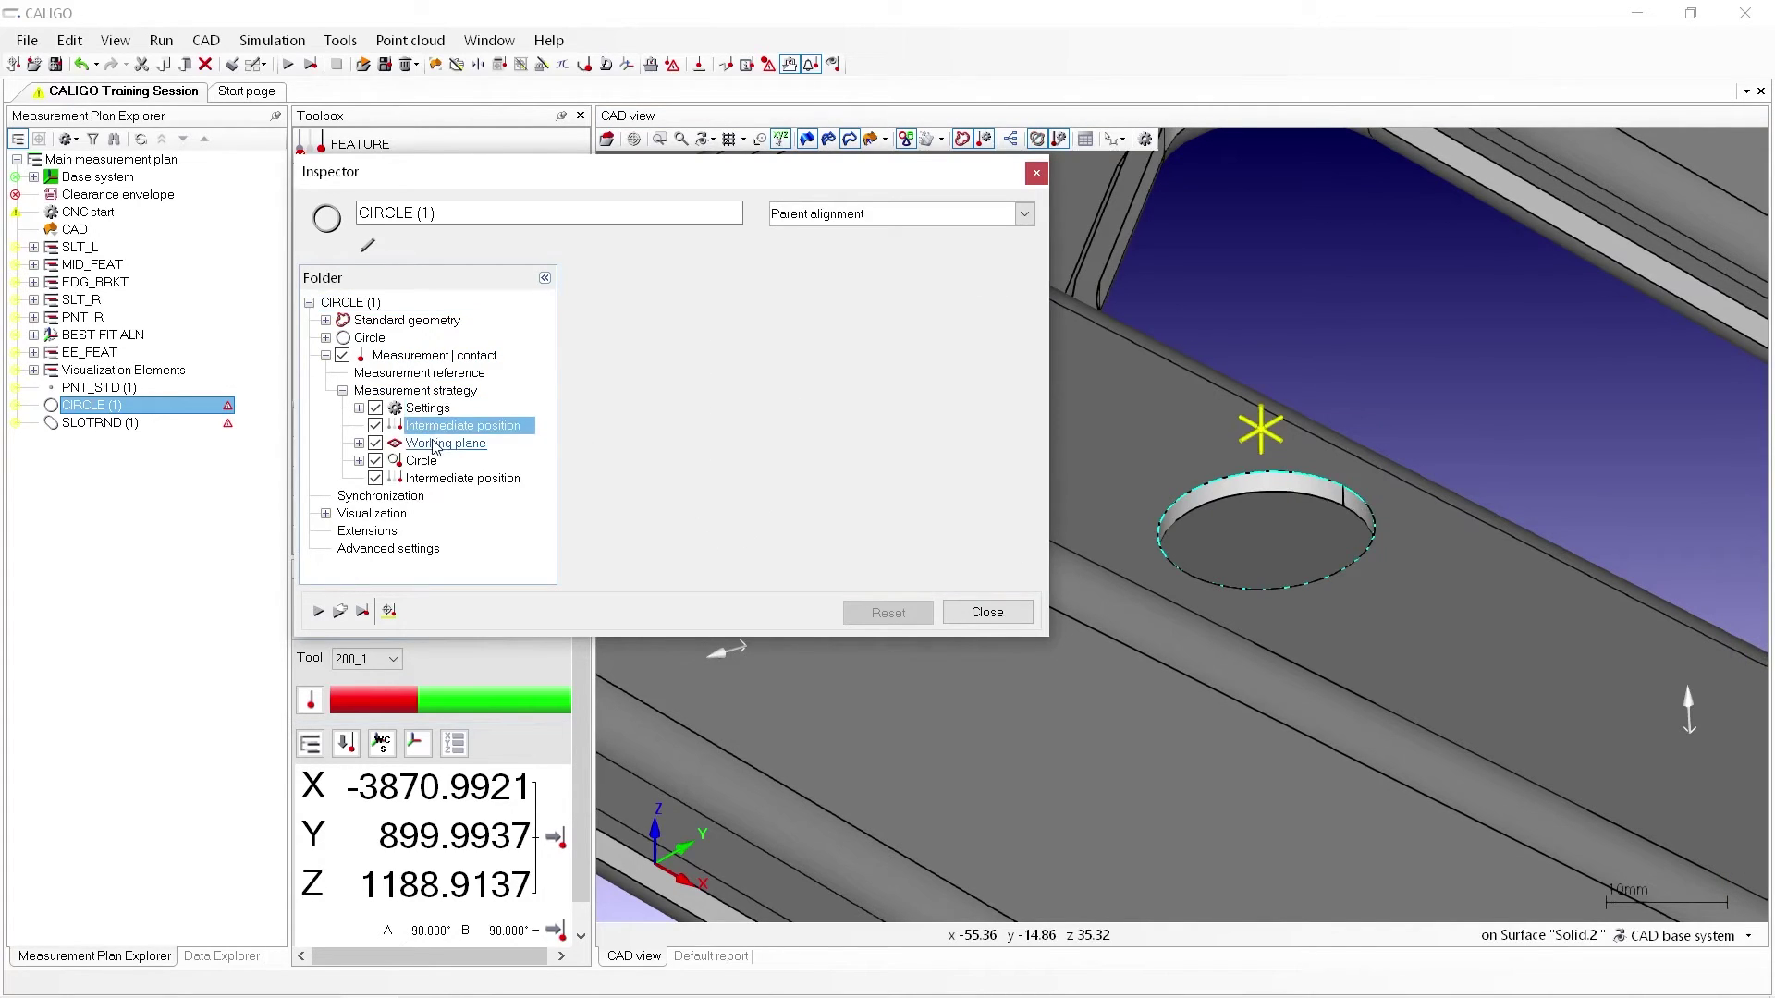
{"action": "left_click", "coordinate": [422, 461]}
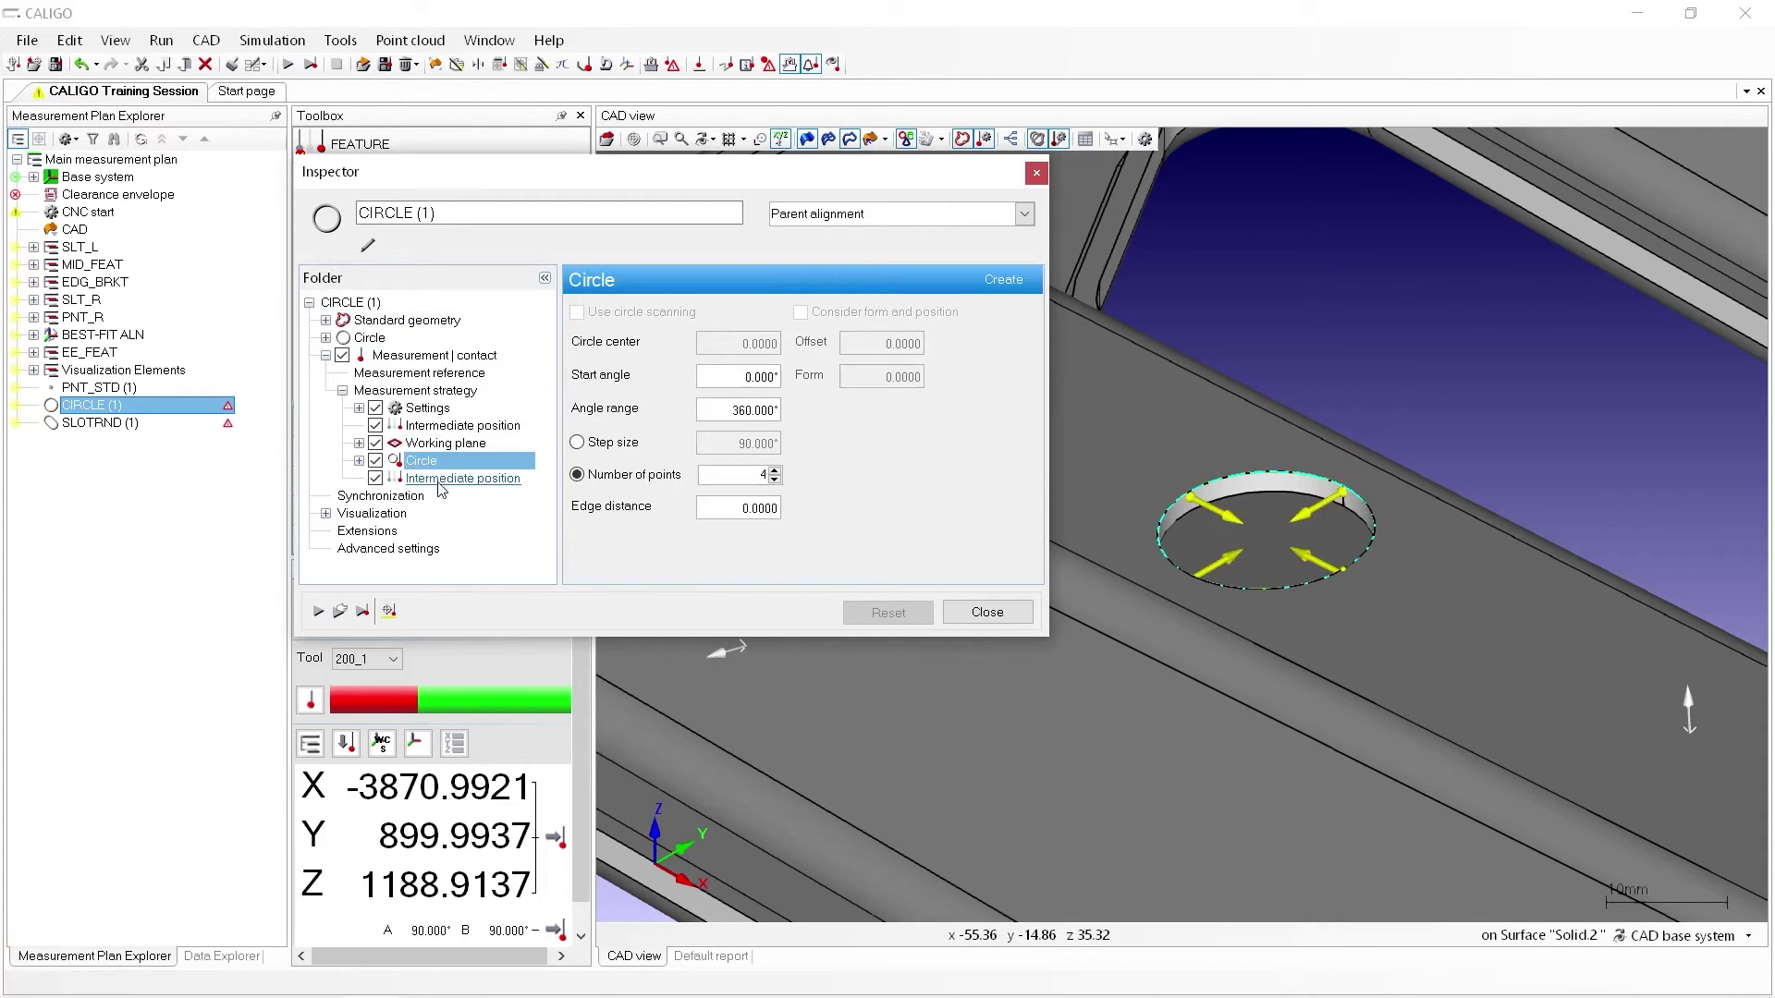
{"action": "left_click", "coordinate": [440, 479]}
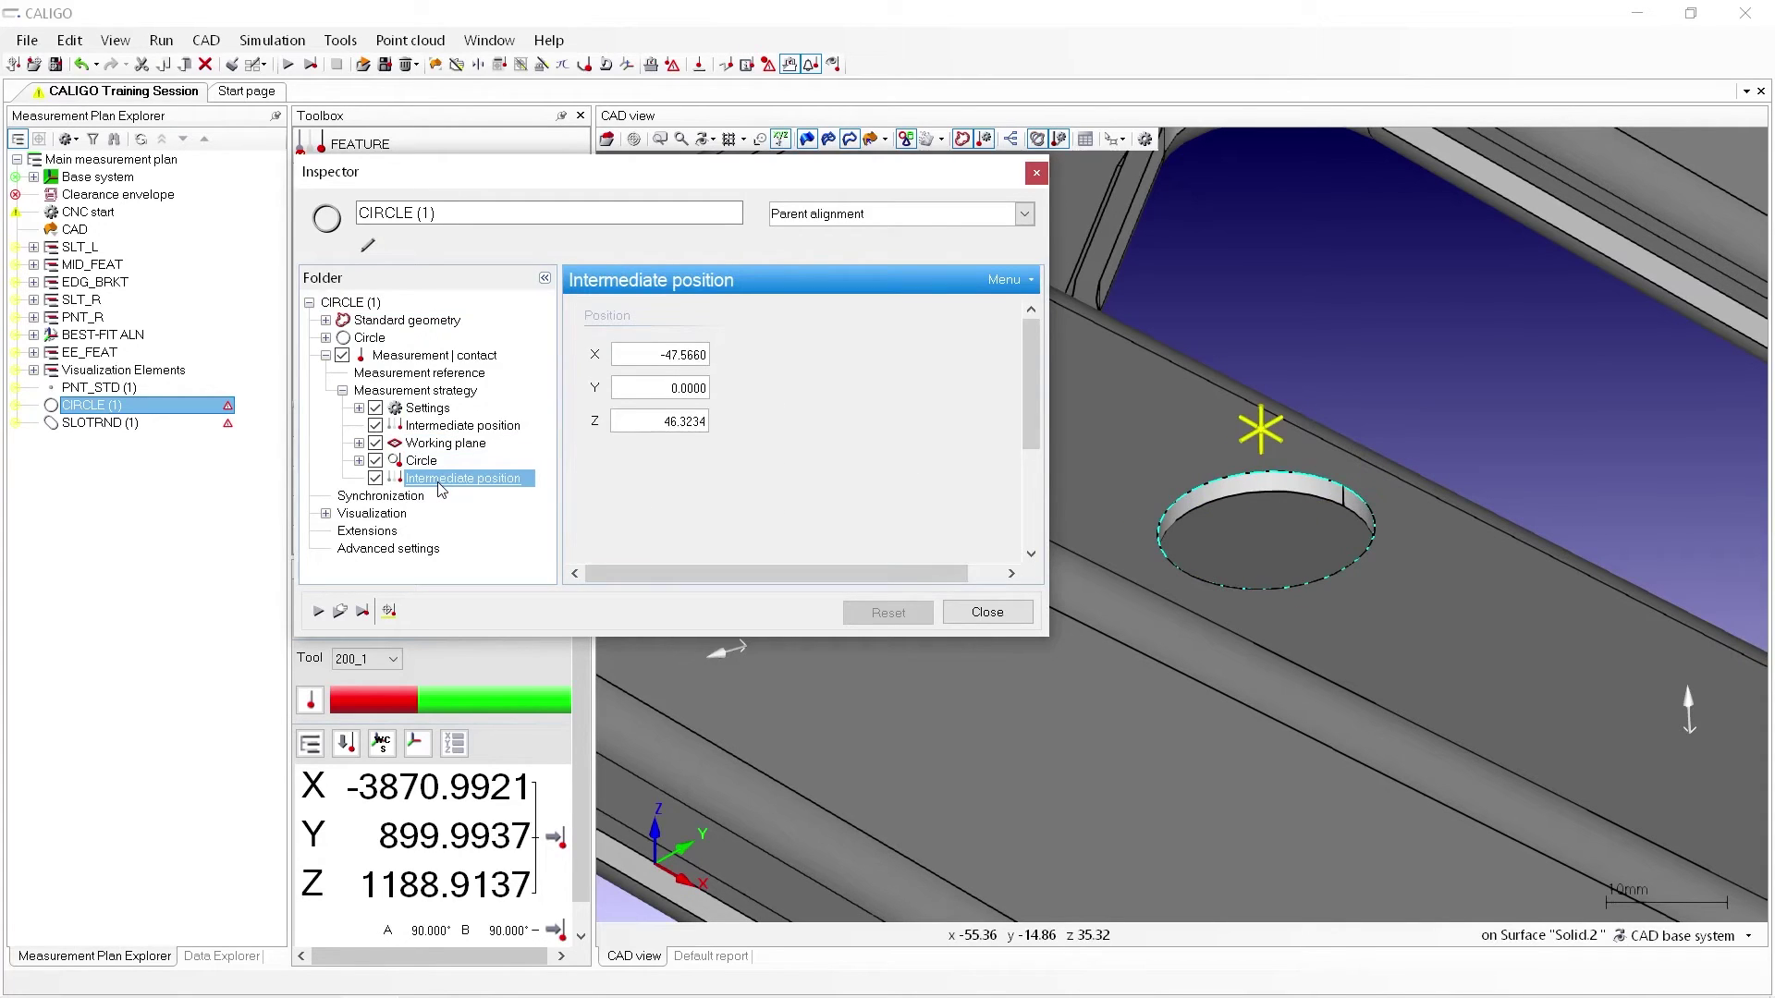
Step: Examine the tool, intermediate positions, working plane and circle probing settings of CIRCLE (1), and close the Inspector
{"action": "left_click", "coordinate": [431, 410]}
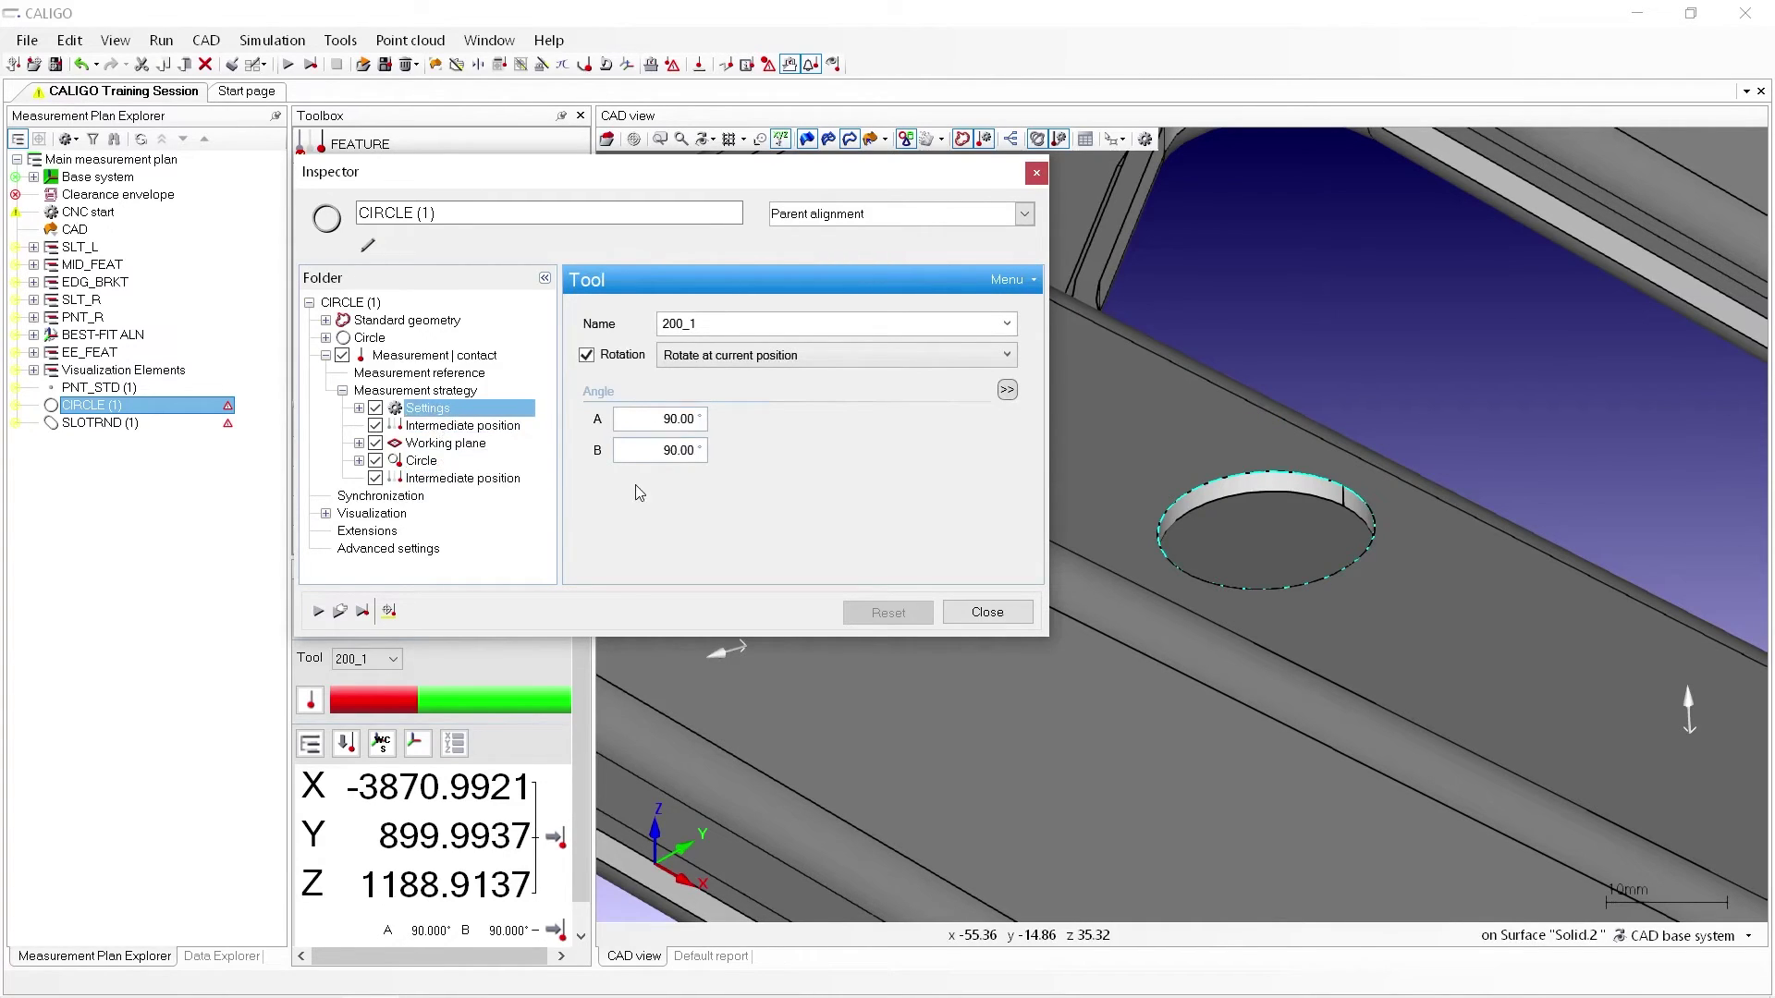
{"action": "left_click", "coordinate": [477, 428]}
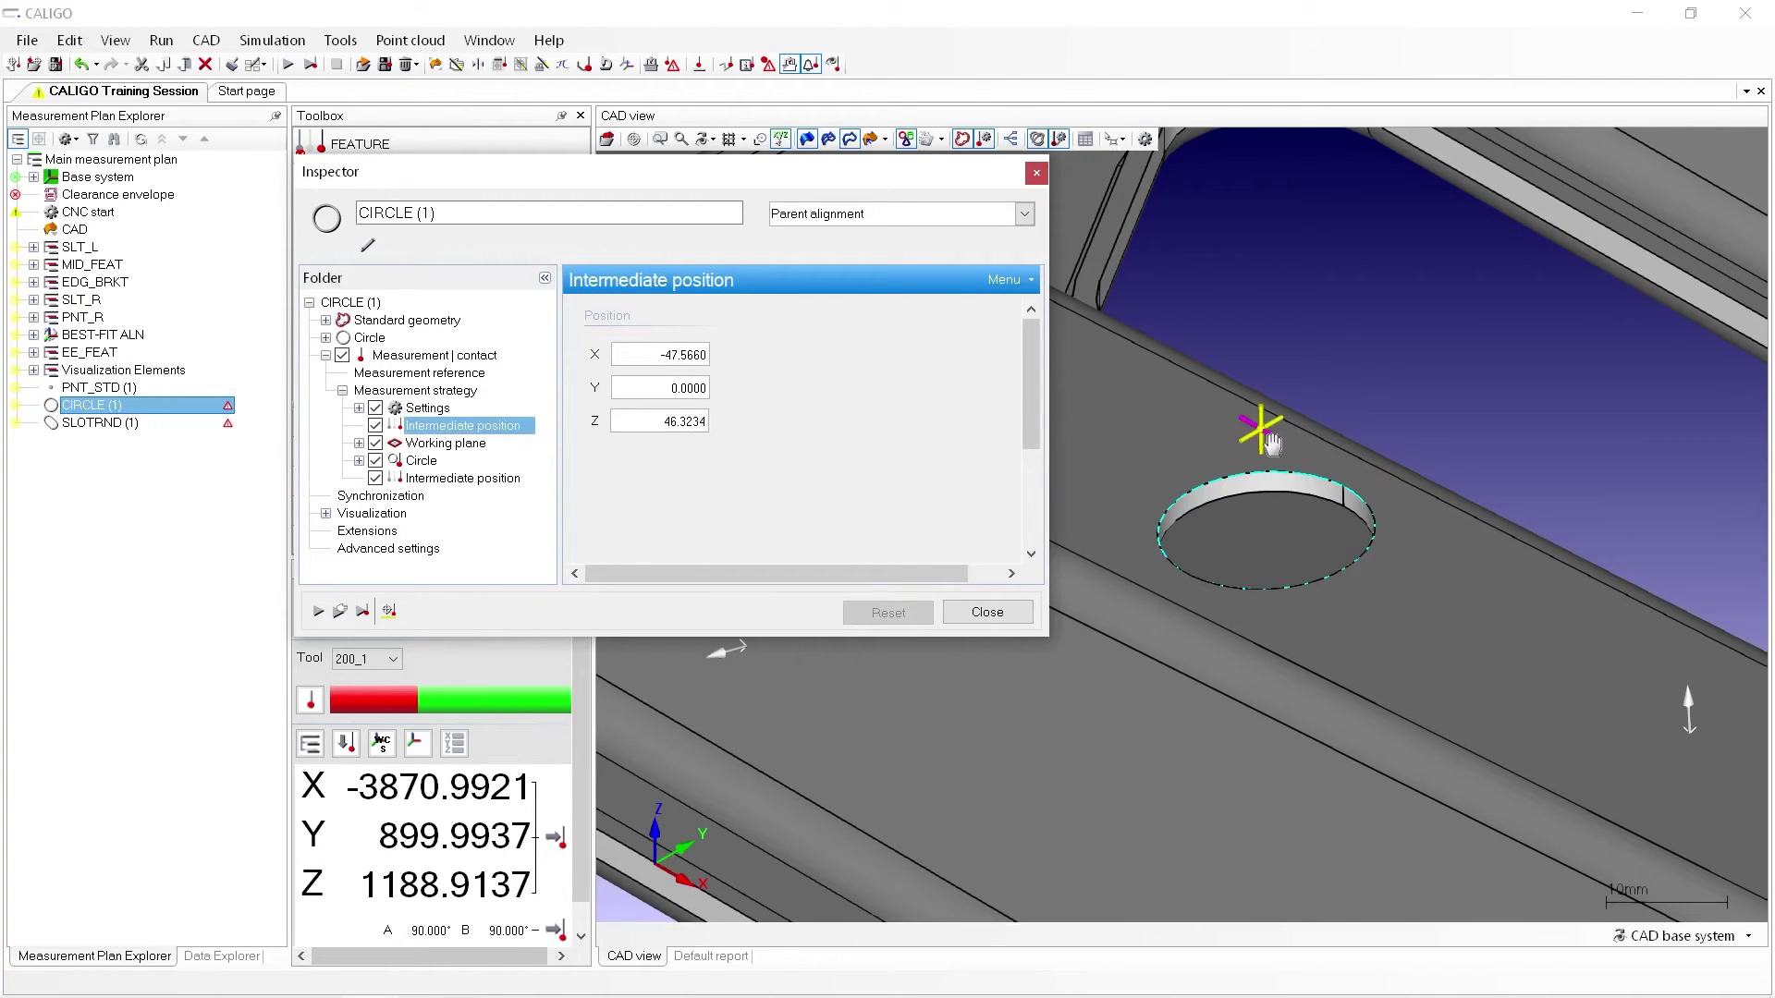
{"action": "left_click", "coordinate": [446, 443]}
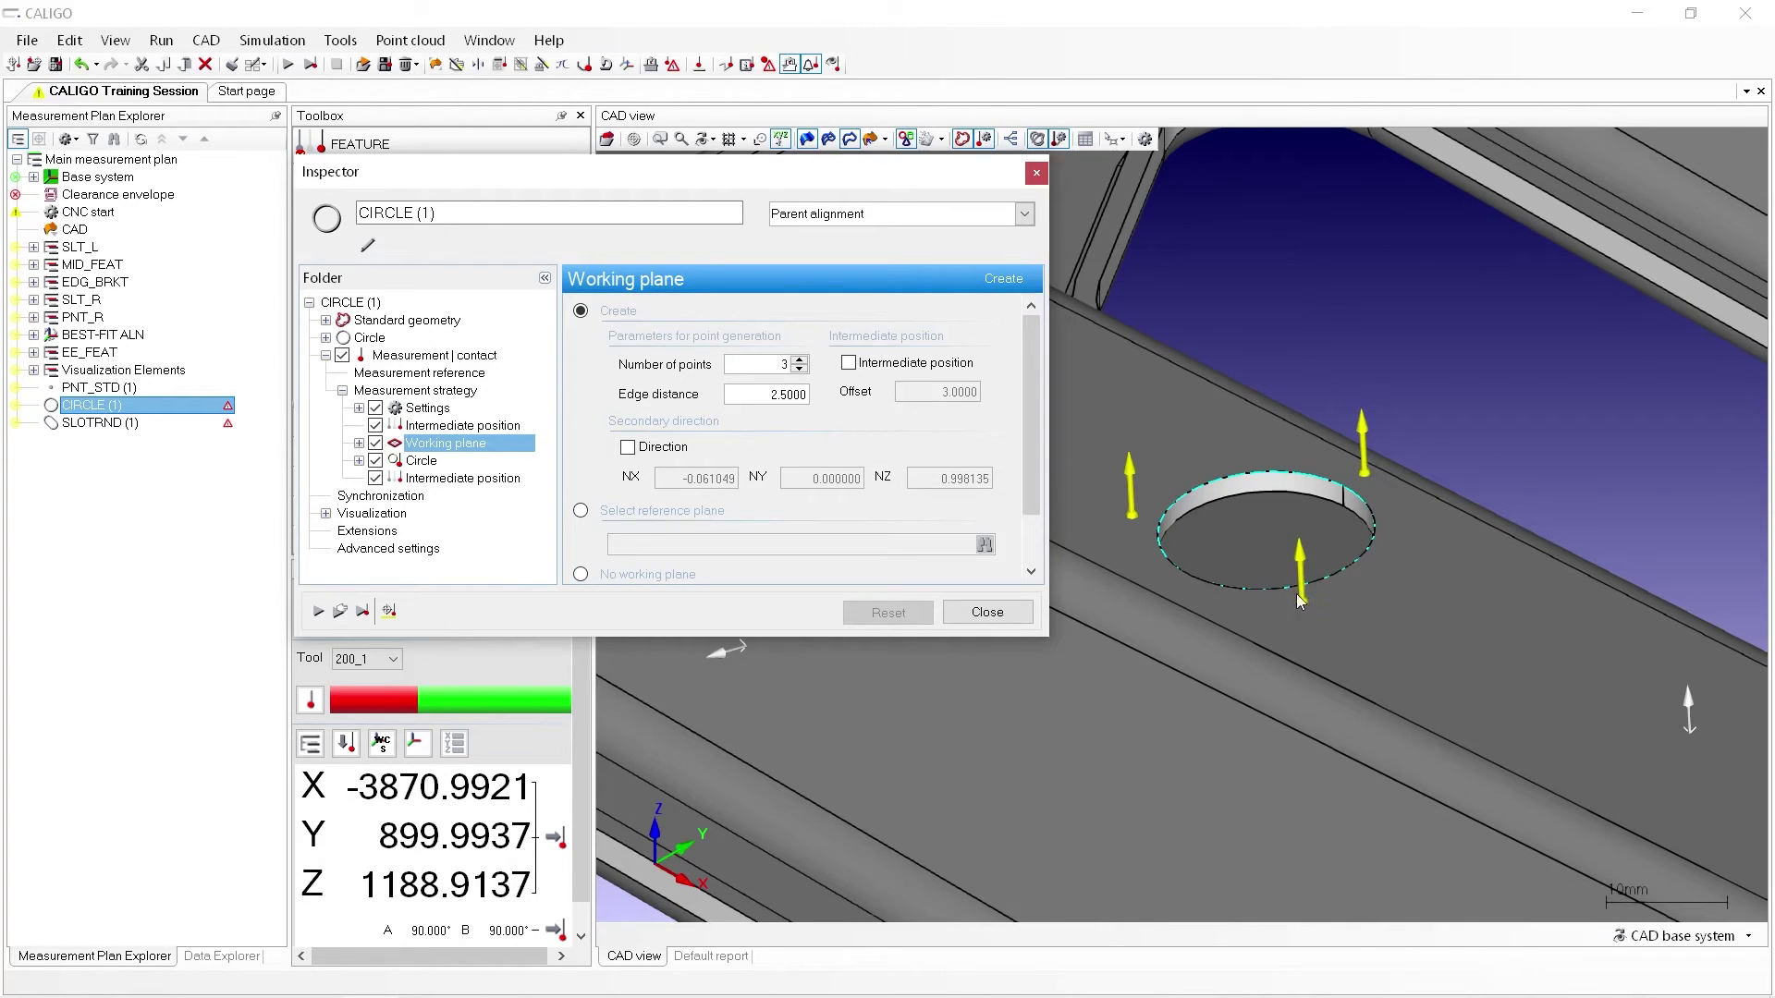
{"action": "left_click", "coordinate": [453, 463]}
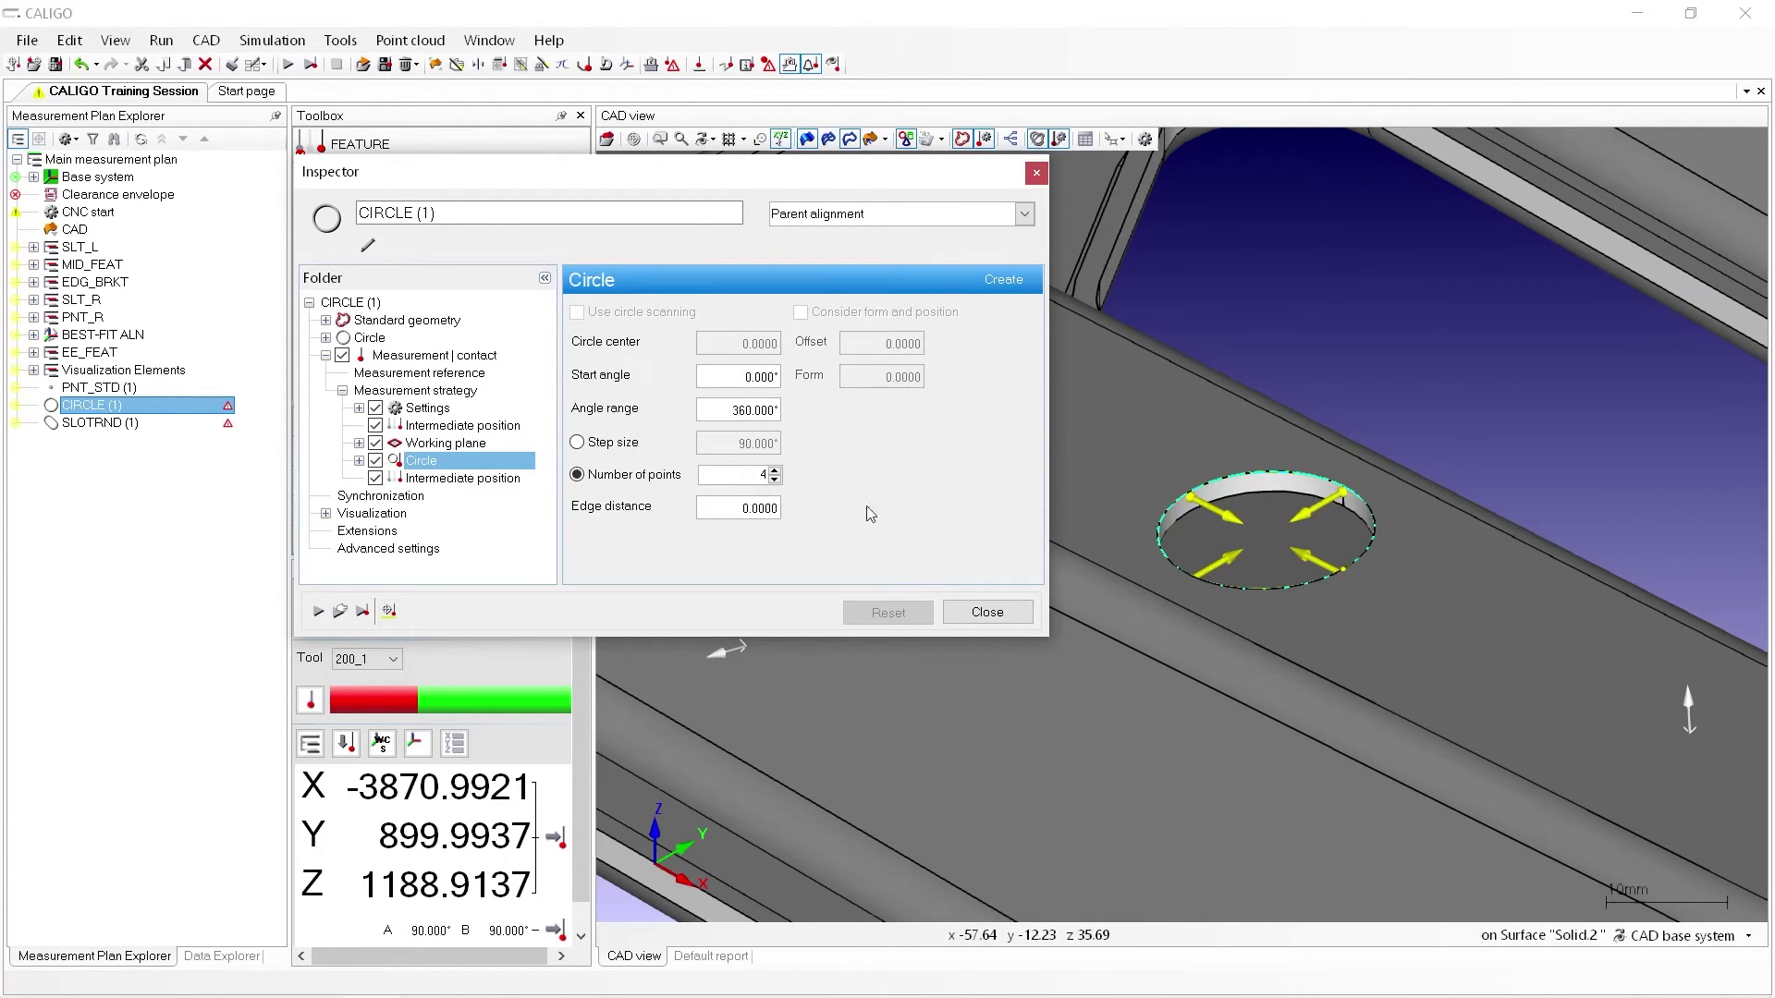
{"action": "left_click", "coordinate": [504, 480]}
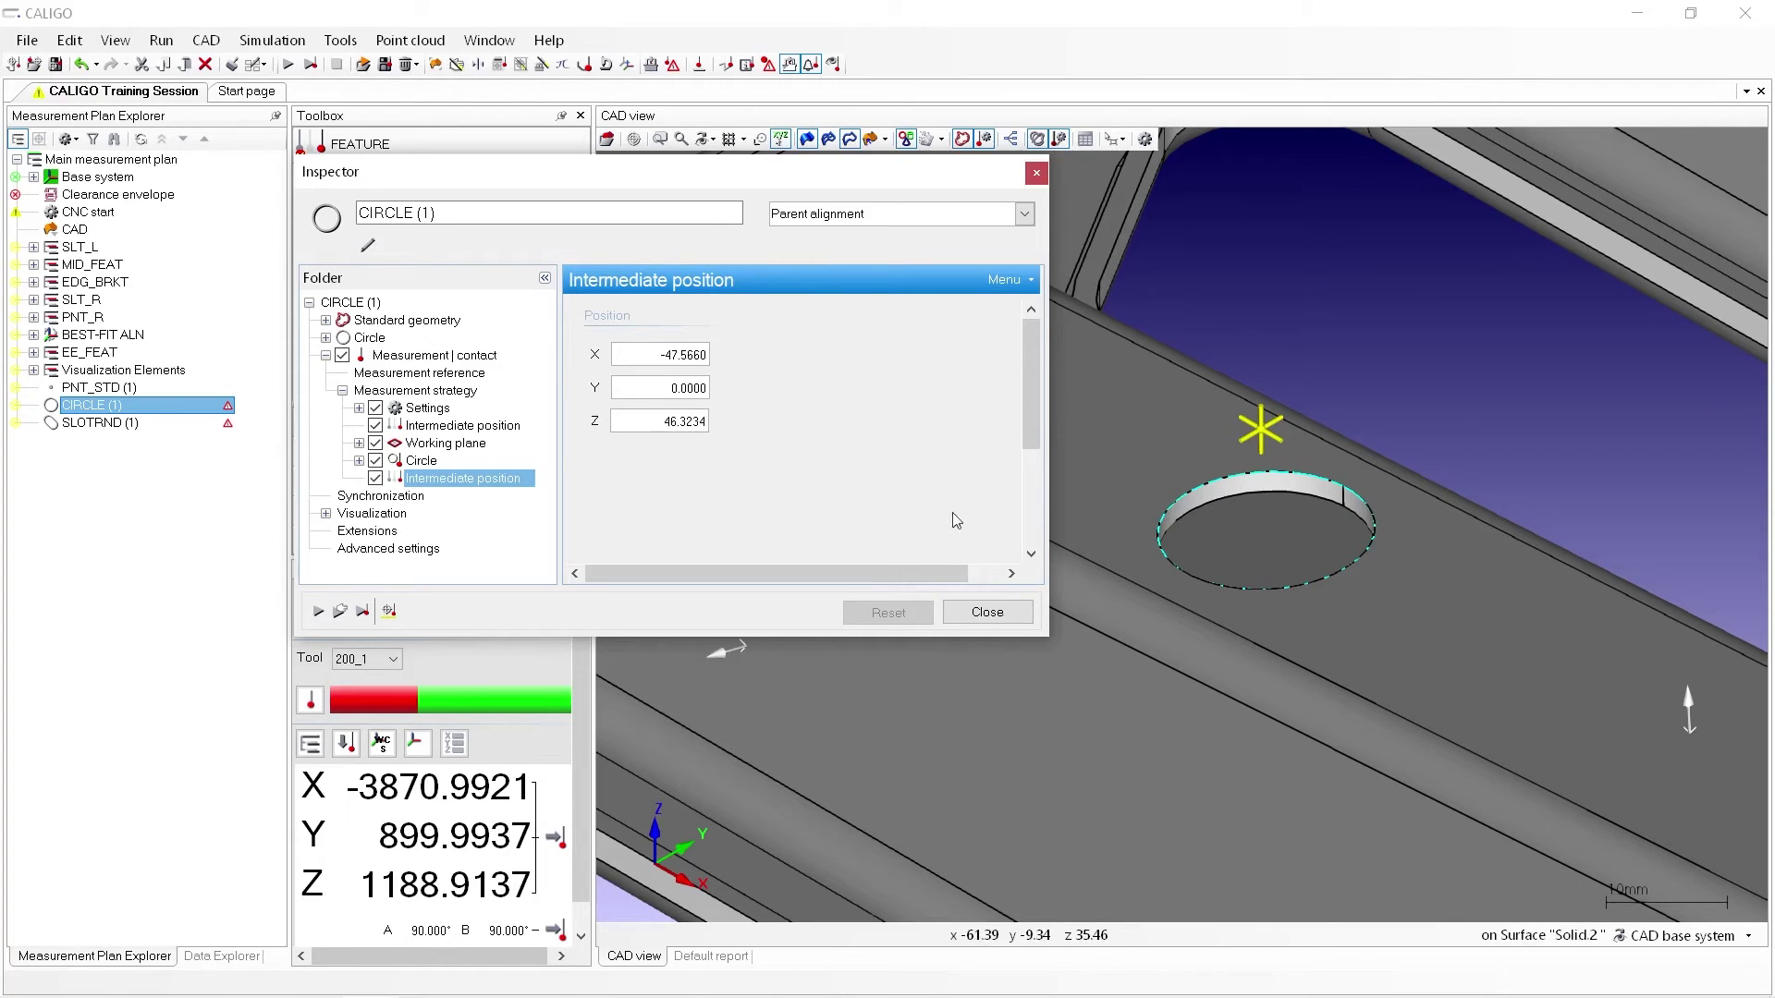
{"action": "left_click", "coordinate": [986, 613]}
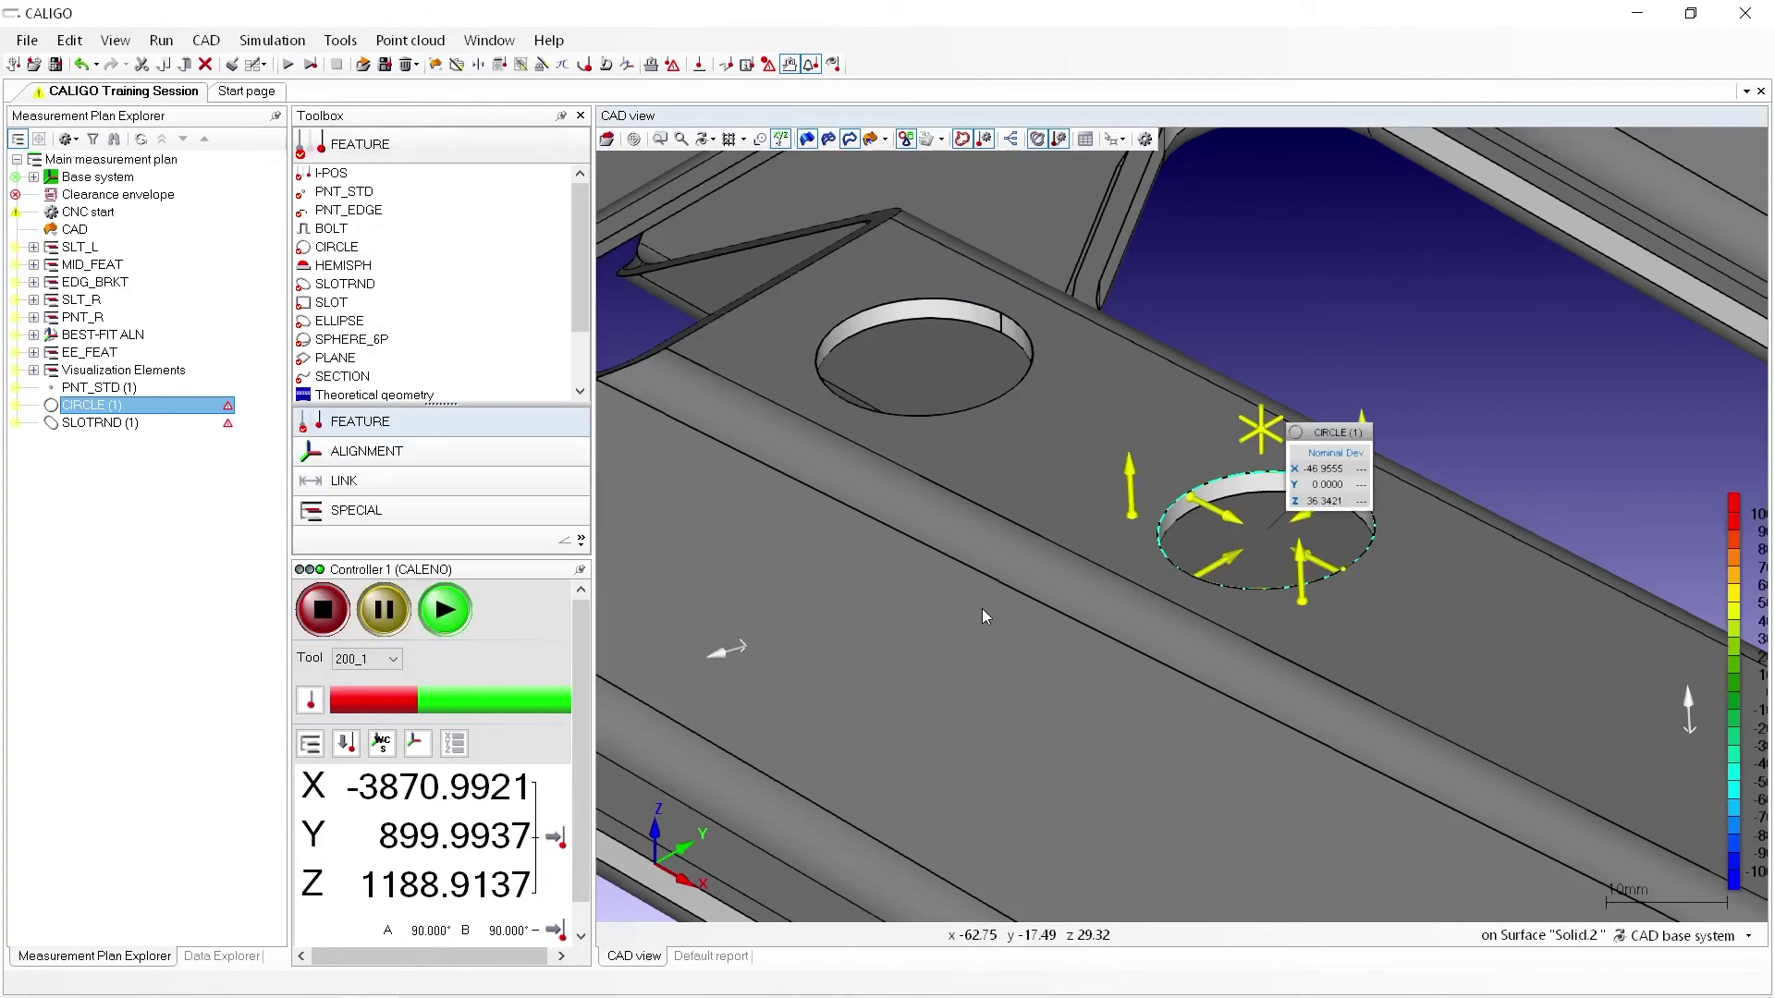
Step: Open the properties of SLOTRND (1) and look through the components of its contact measurement strategy
{"action": "double_click", "coordinate": [180, 426]}
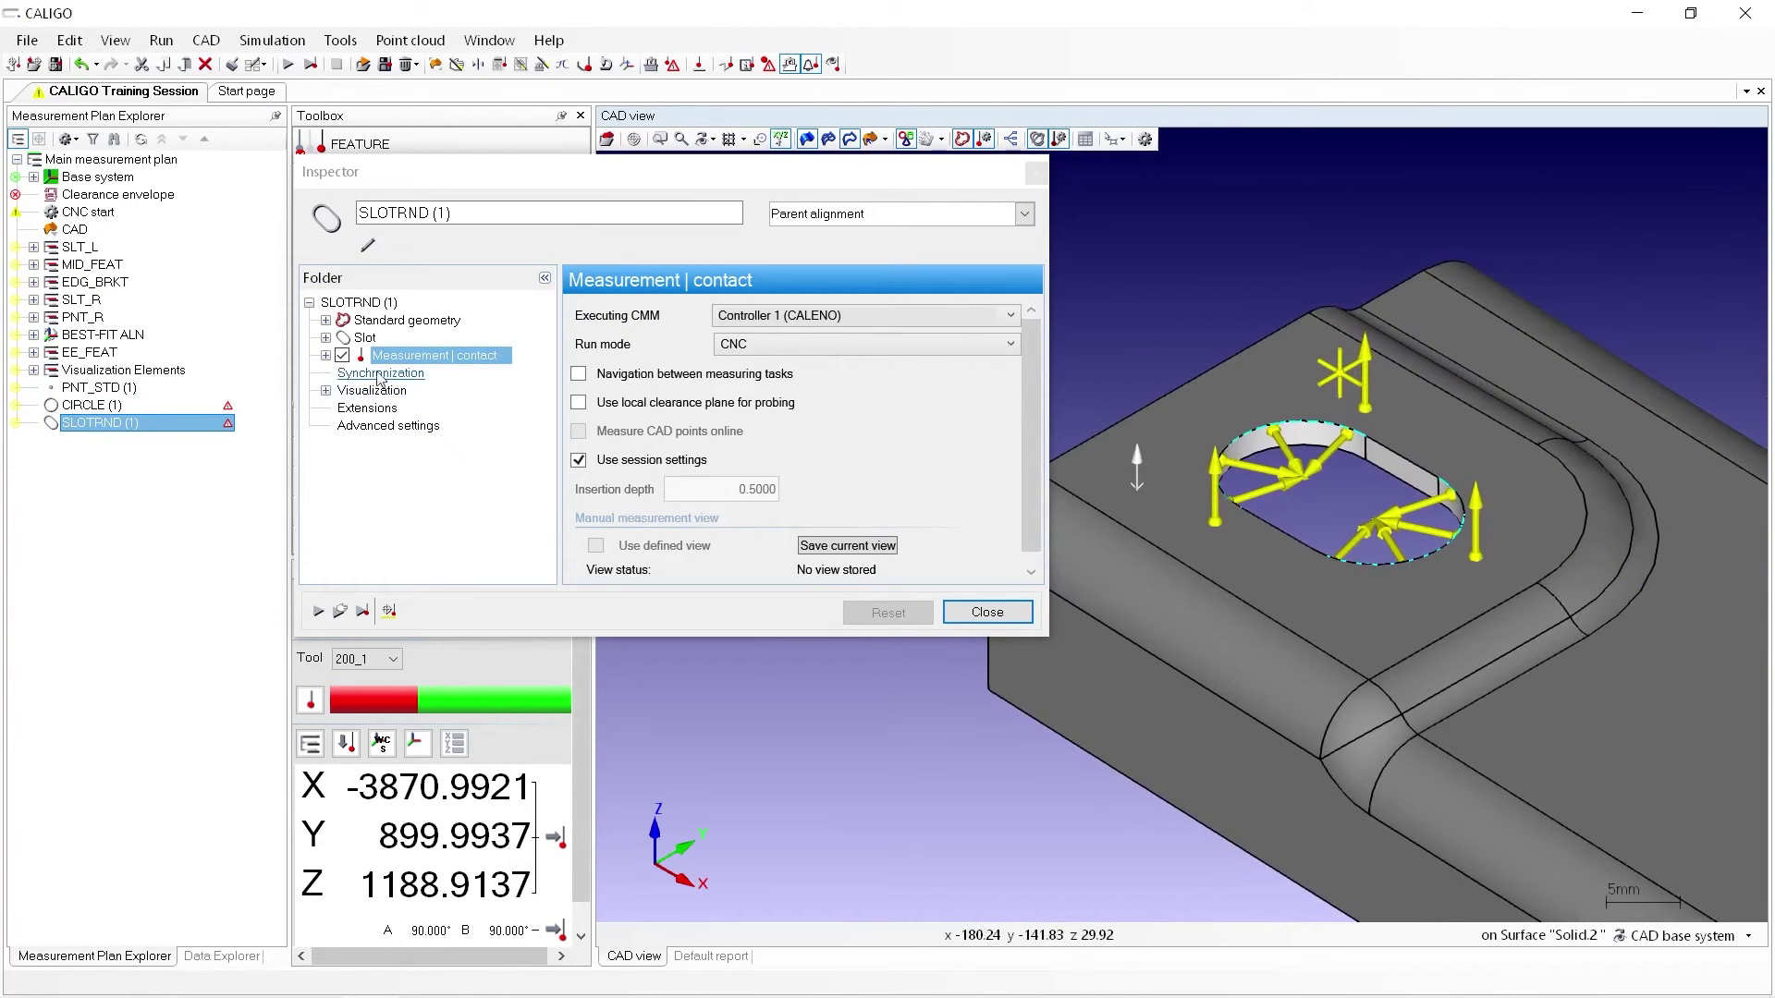
{"action": "left_click", "coordinate": [326, 355]}
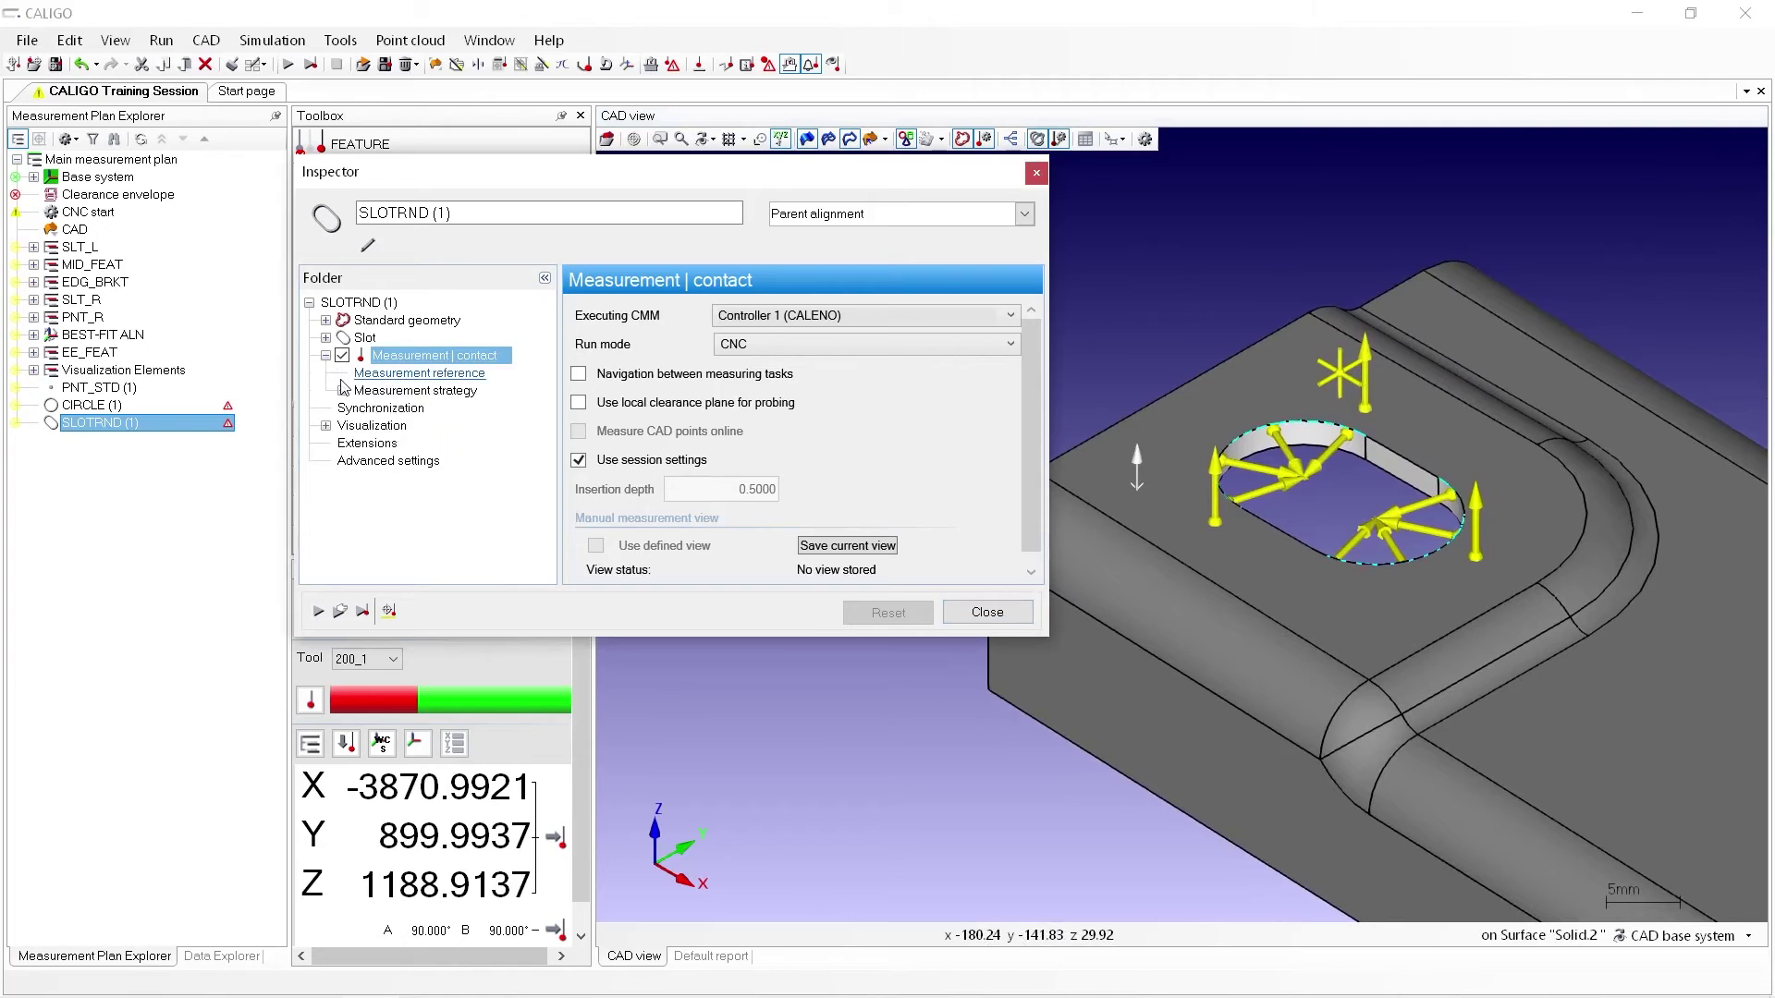
{"action": "left_click", "coordinate": [342, 391]}
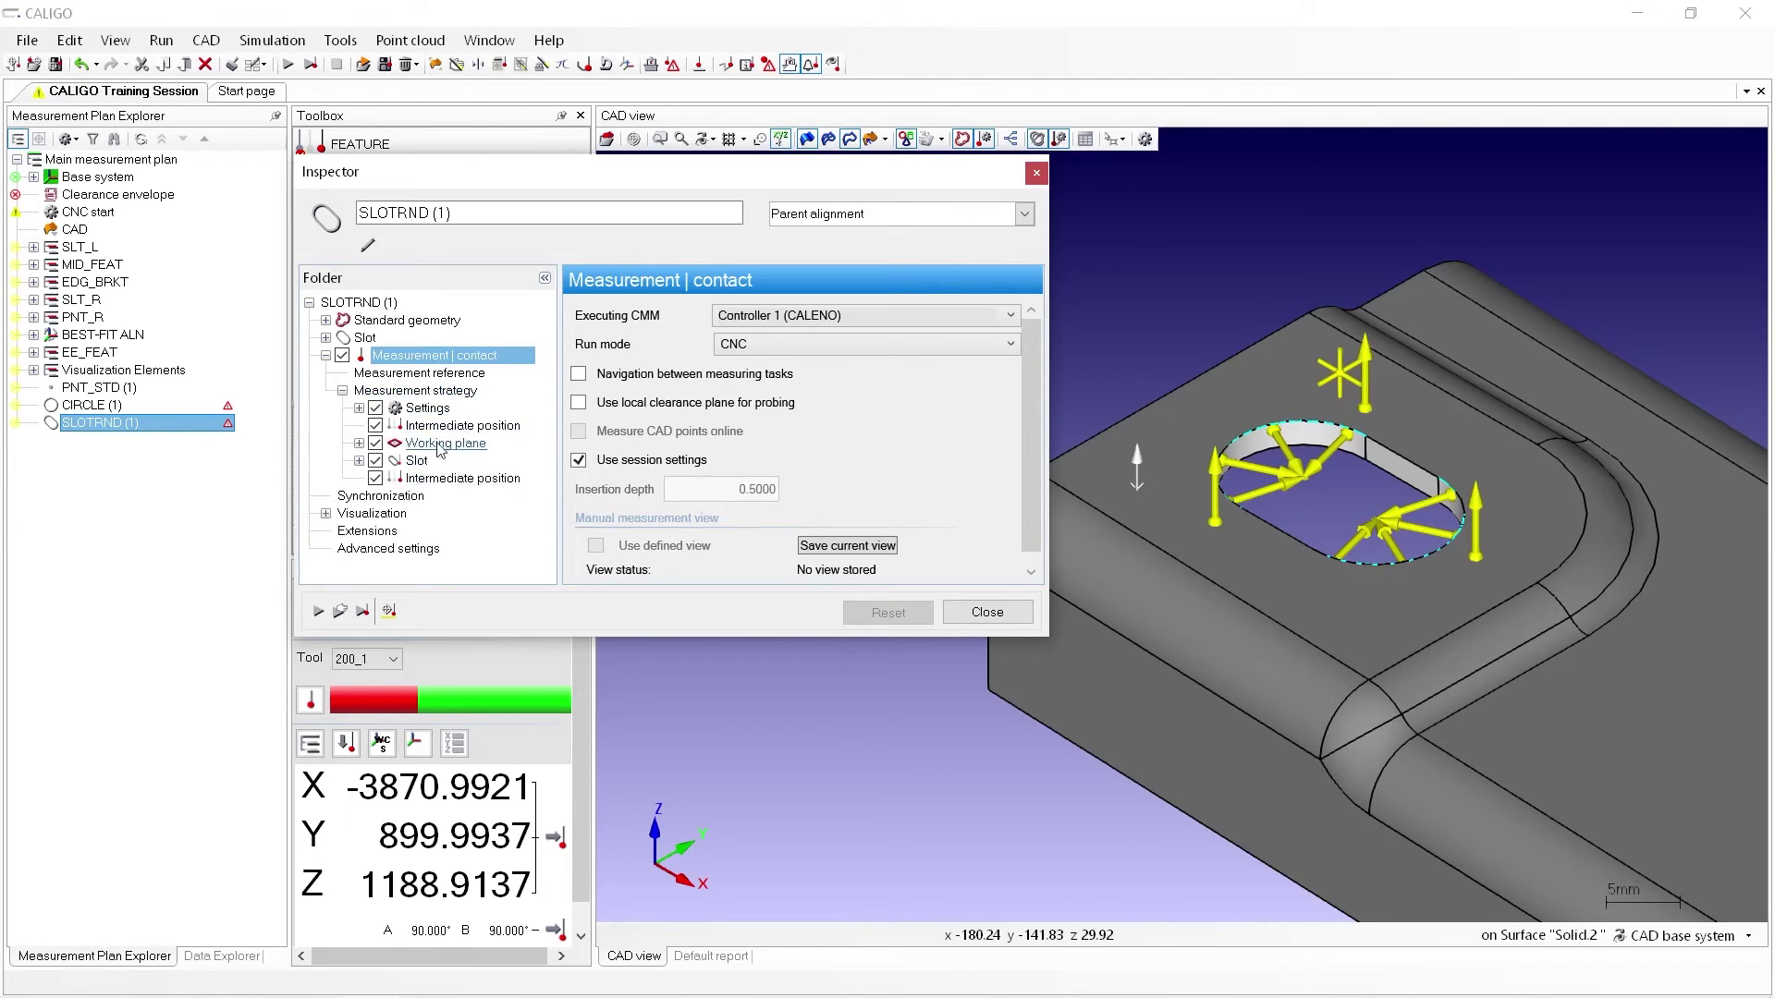
{"action": "left_click", "coordinate": [425, 409]}
{"action": "left_click", "coordinate": [448, 427]}
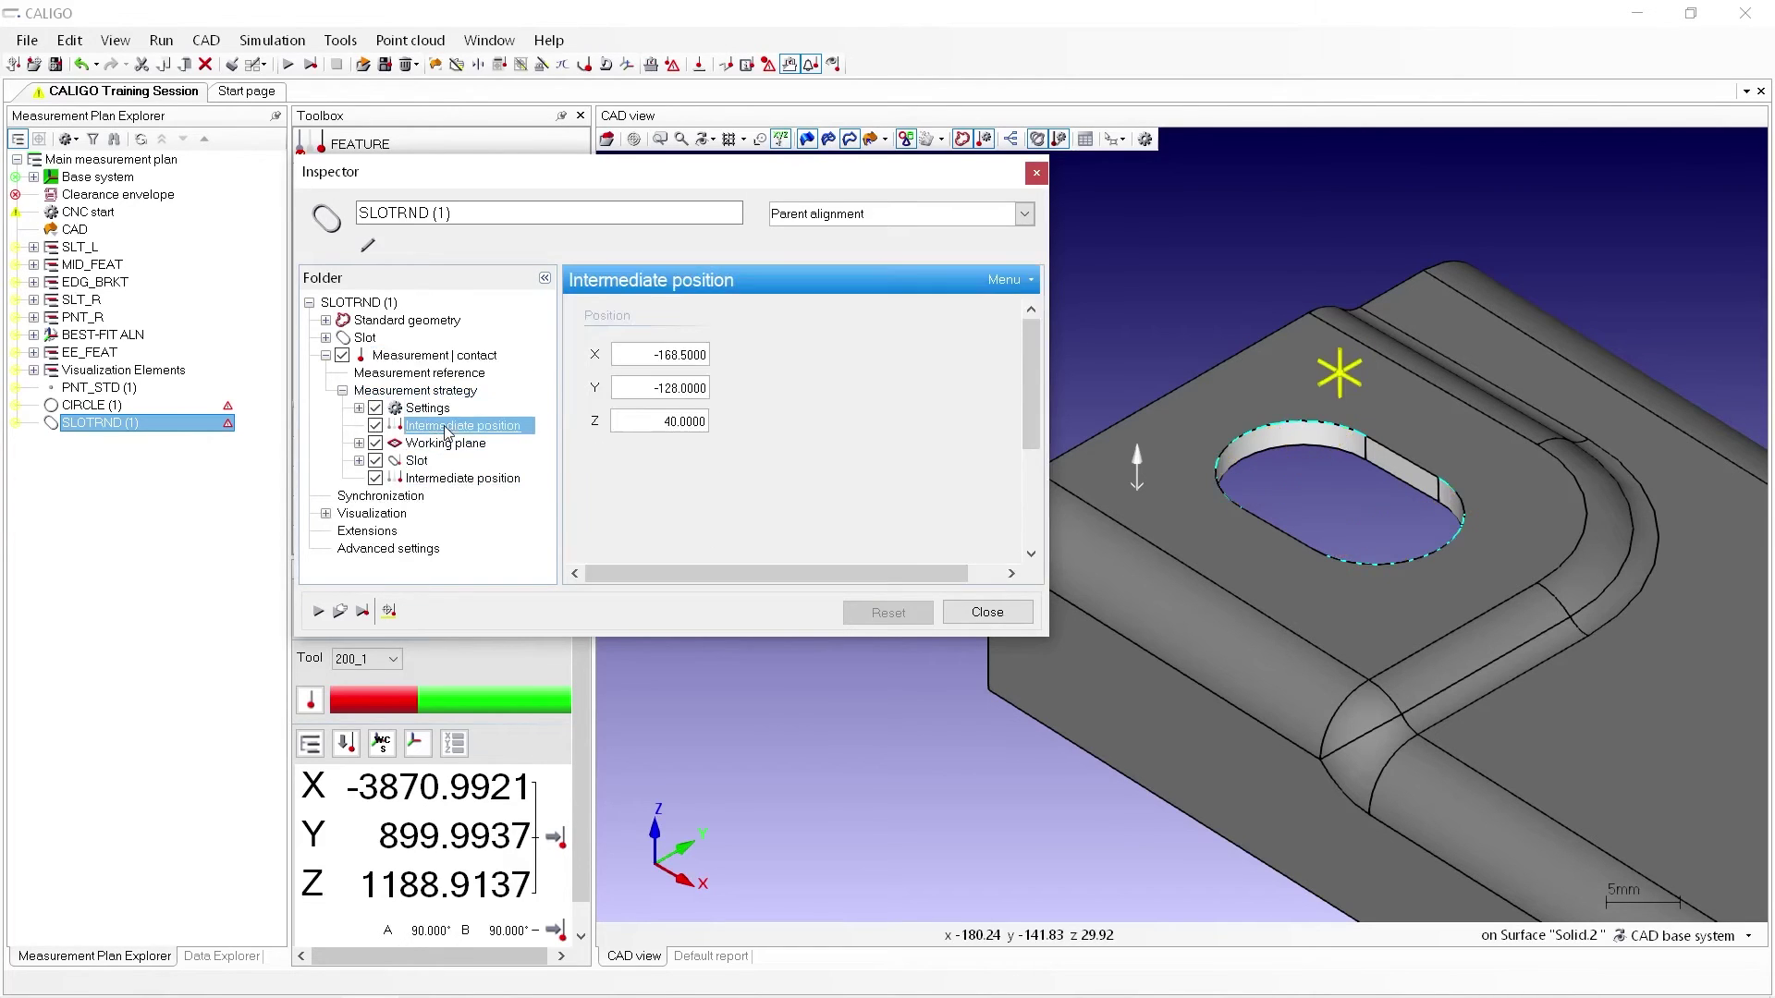
{"action": "left_click", "coordinate": [444, 444]}
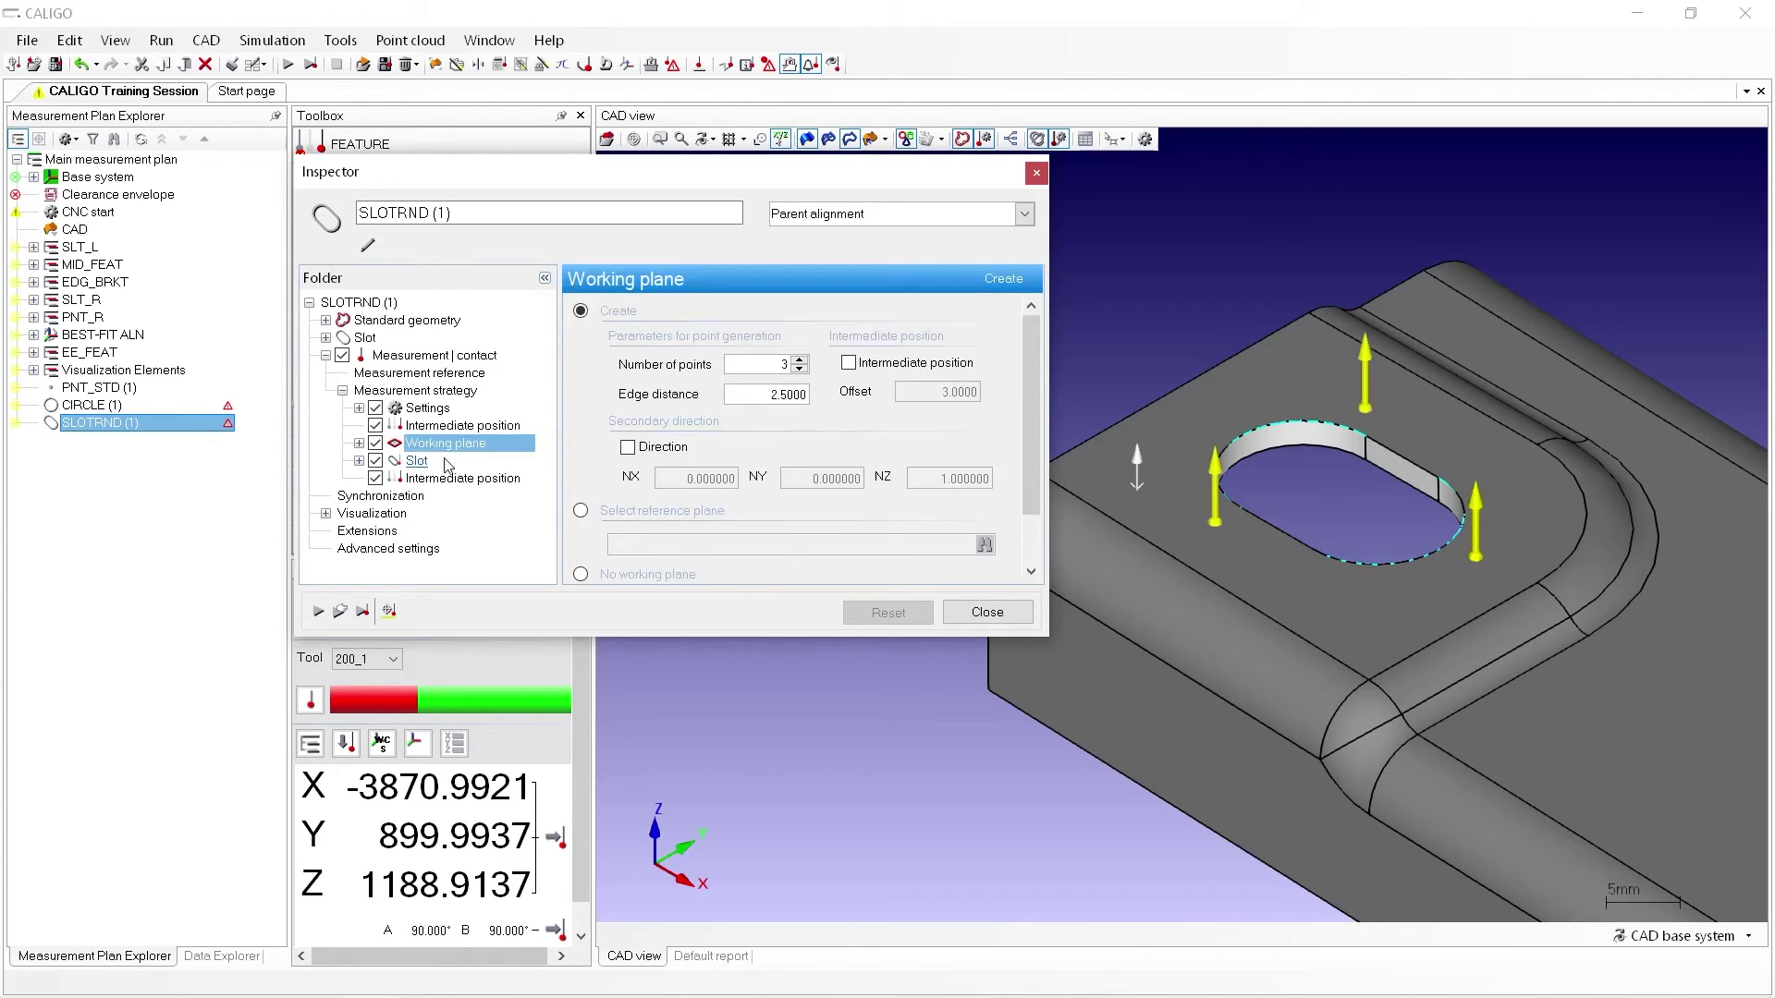
{"action": "left_click", "coordinate": [447, 464]}
{"action": "left_click", "coordinate": [457, 480]}
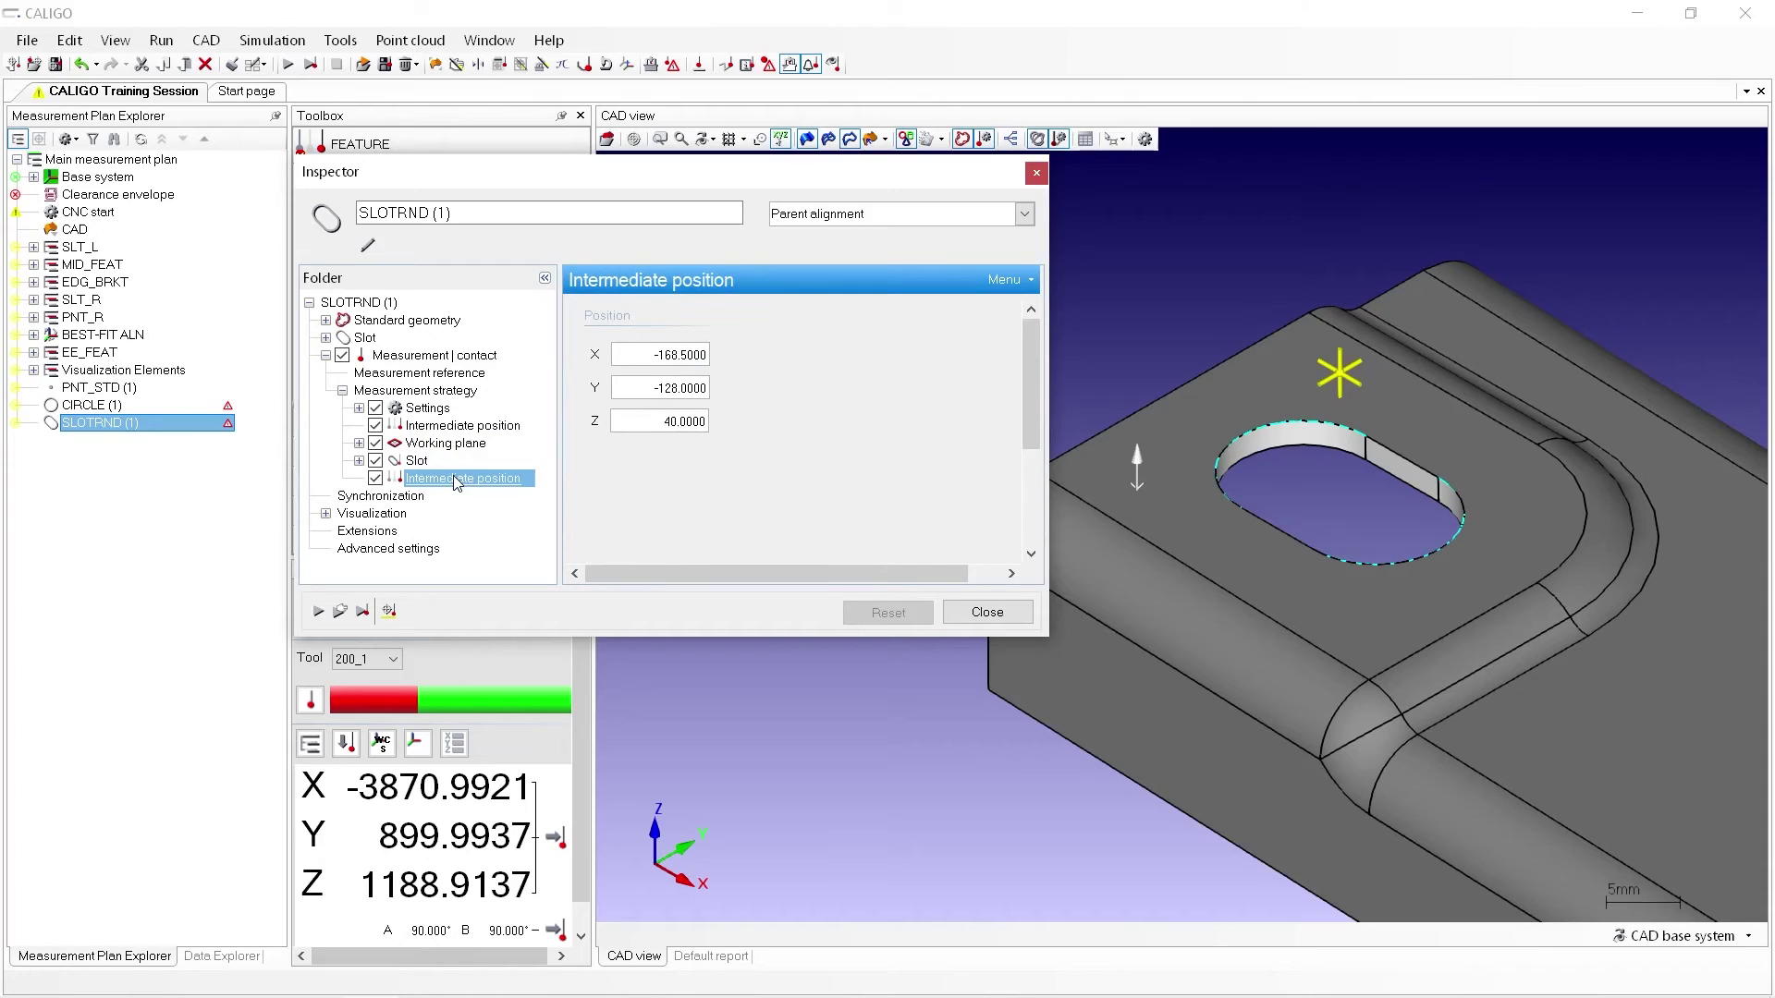
Step: Examine the tool, intermediate positions, working plane and slot probing settings of SLOTRND (1), and close the Inspector
{"action": "left_click", "coordinate": [442, 409]}
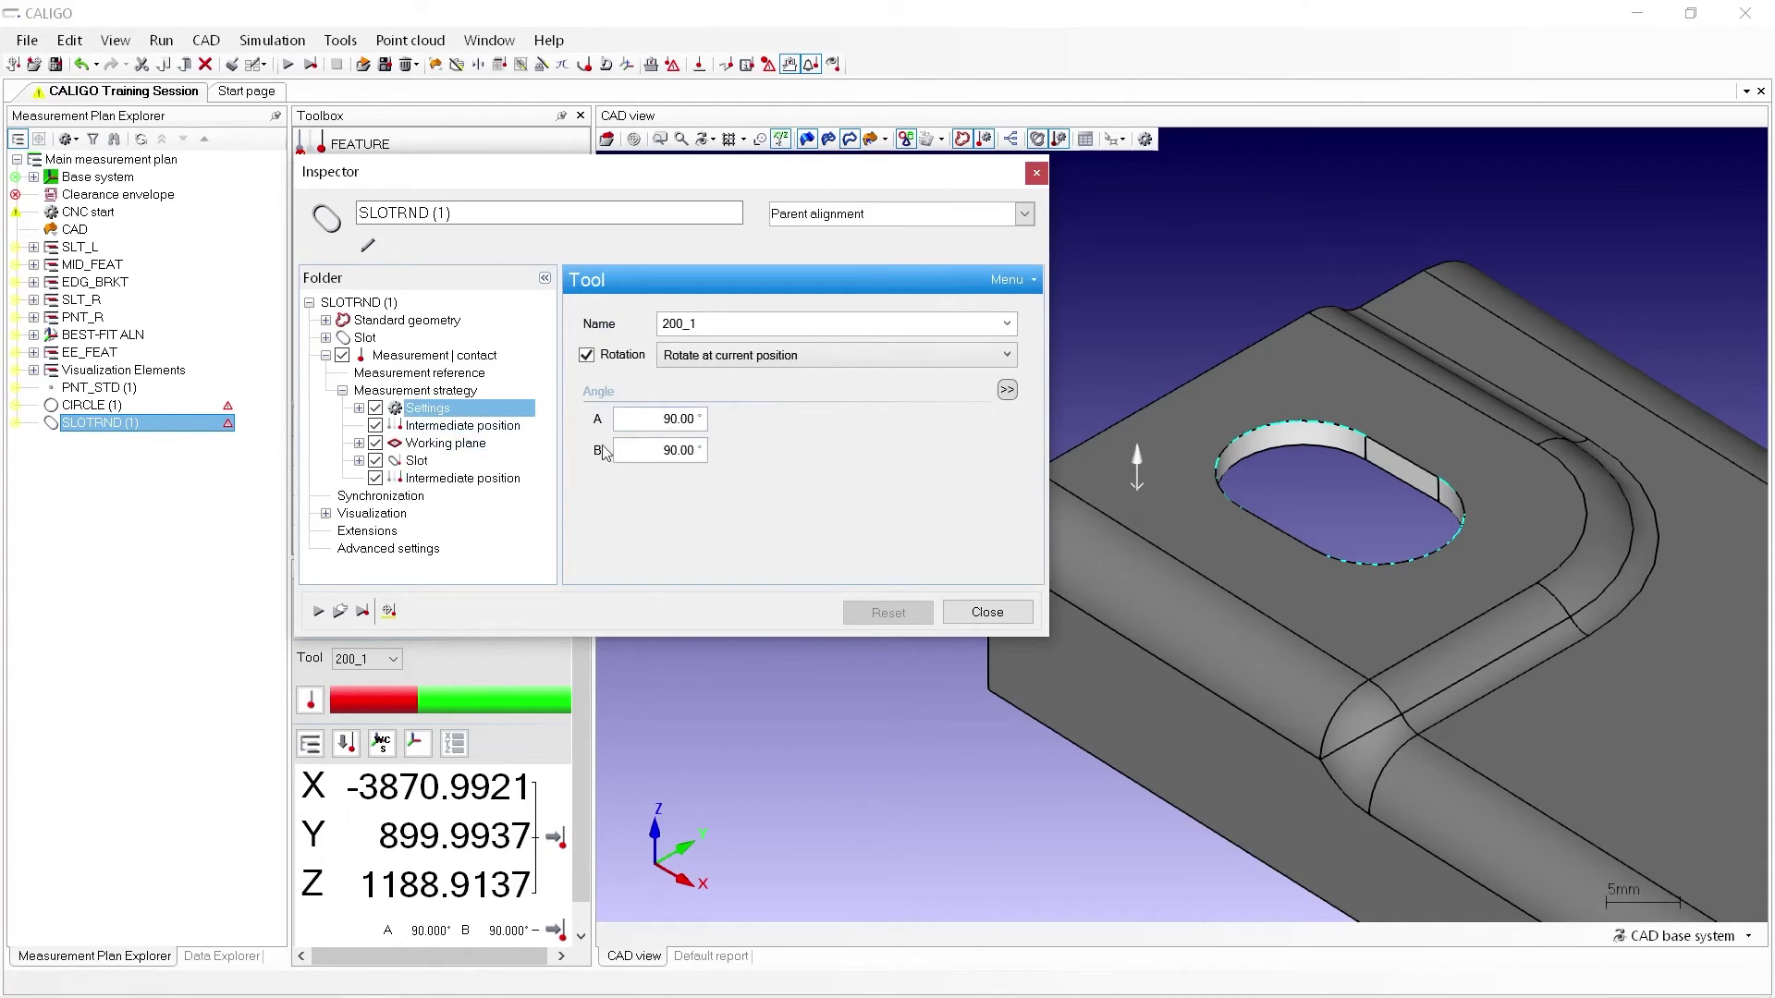
{"action": "left_click", "coordinate": [463, 426]}
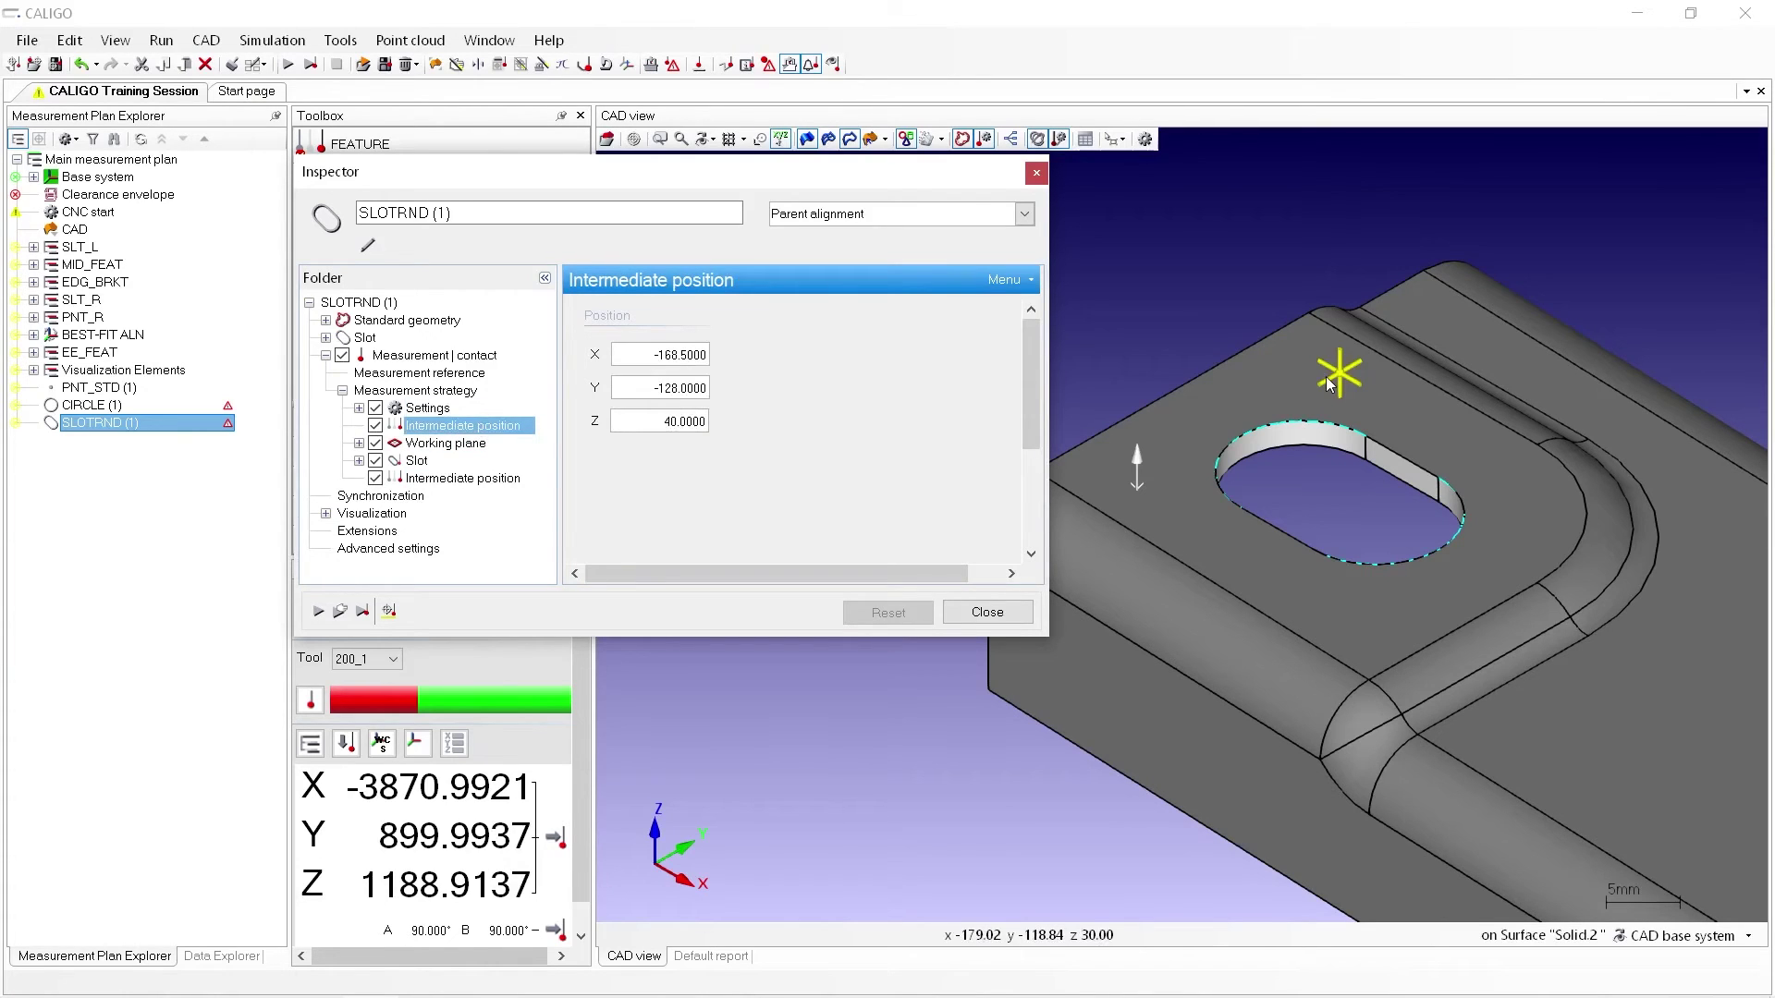
{"action": "left_click", "coordinate": [483, 444]}
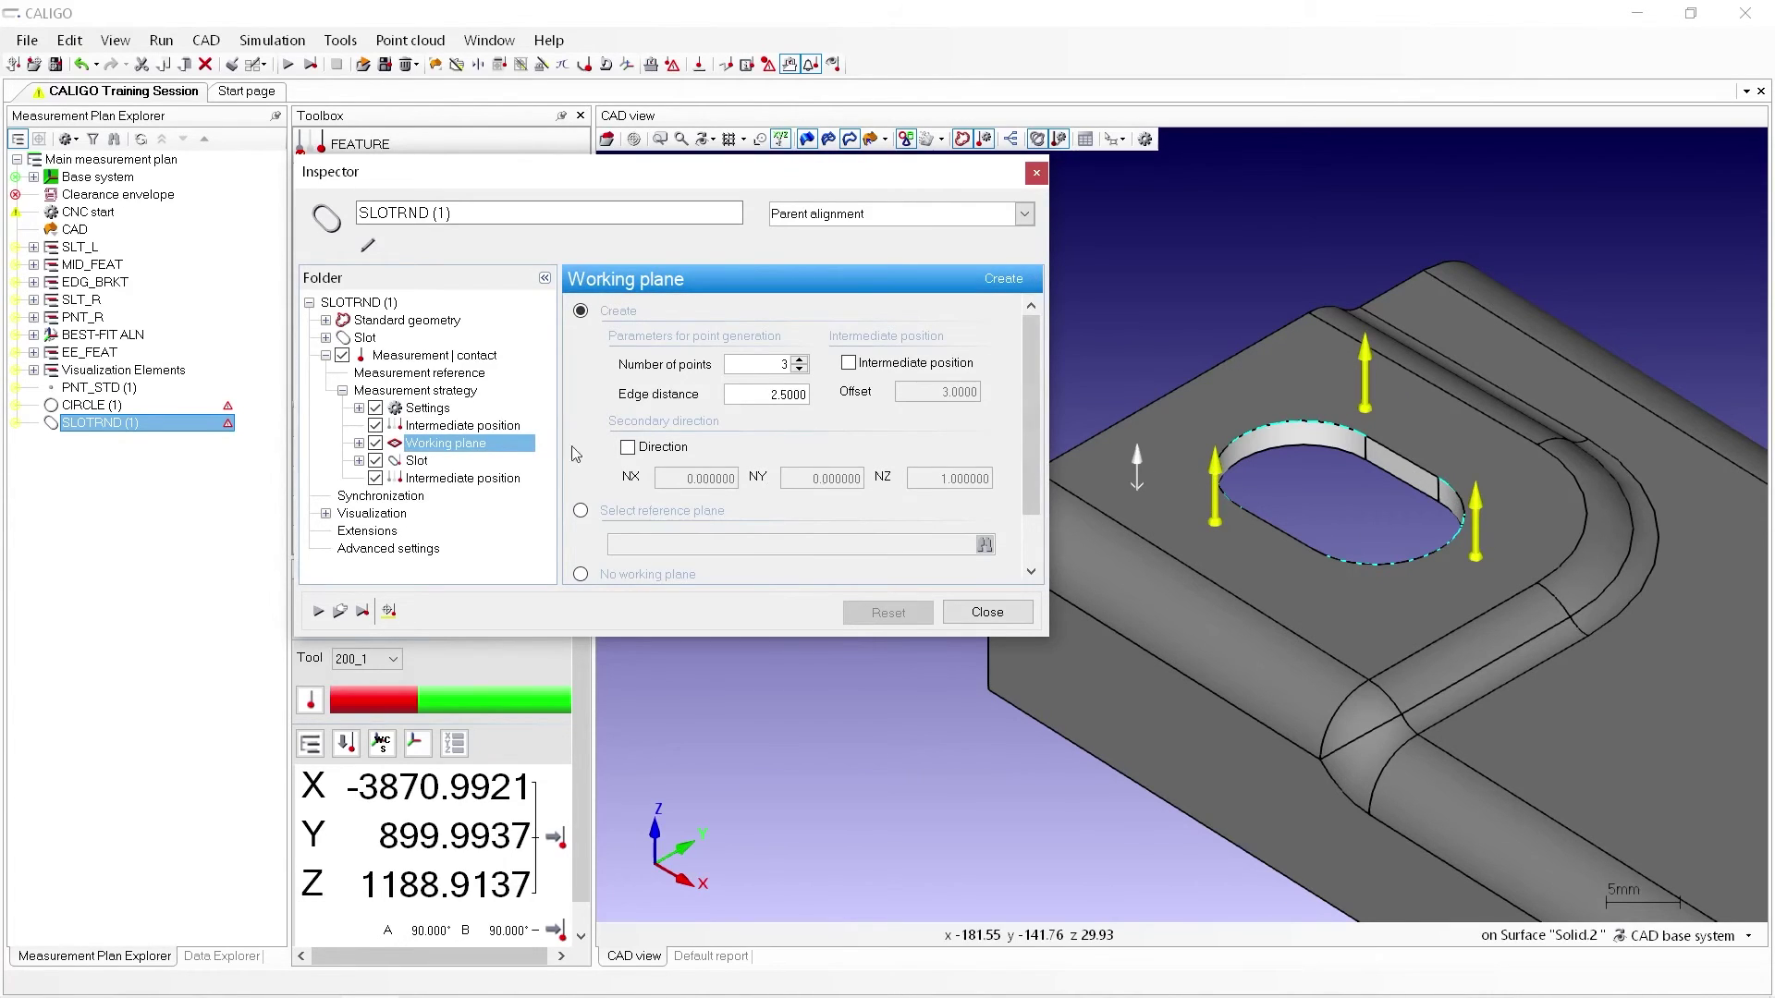
{"action": "left_click", "coordinate": [499, 459]}
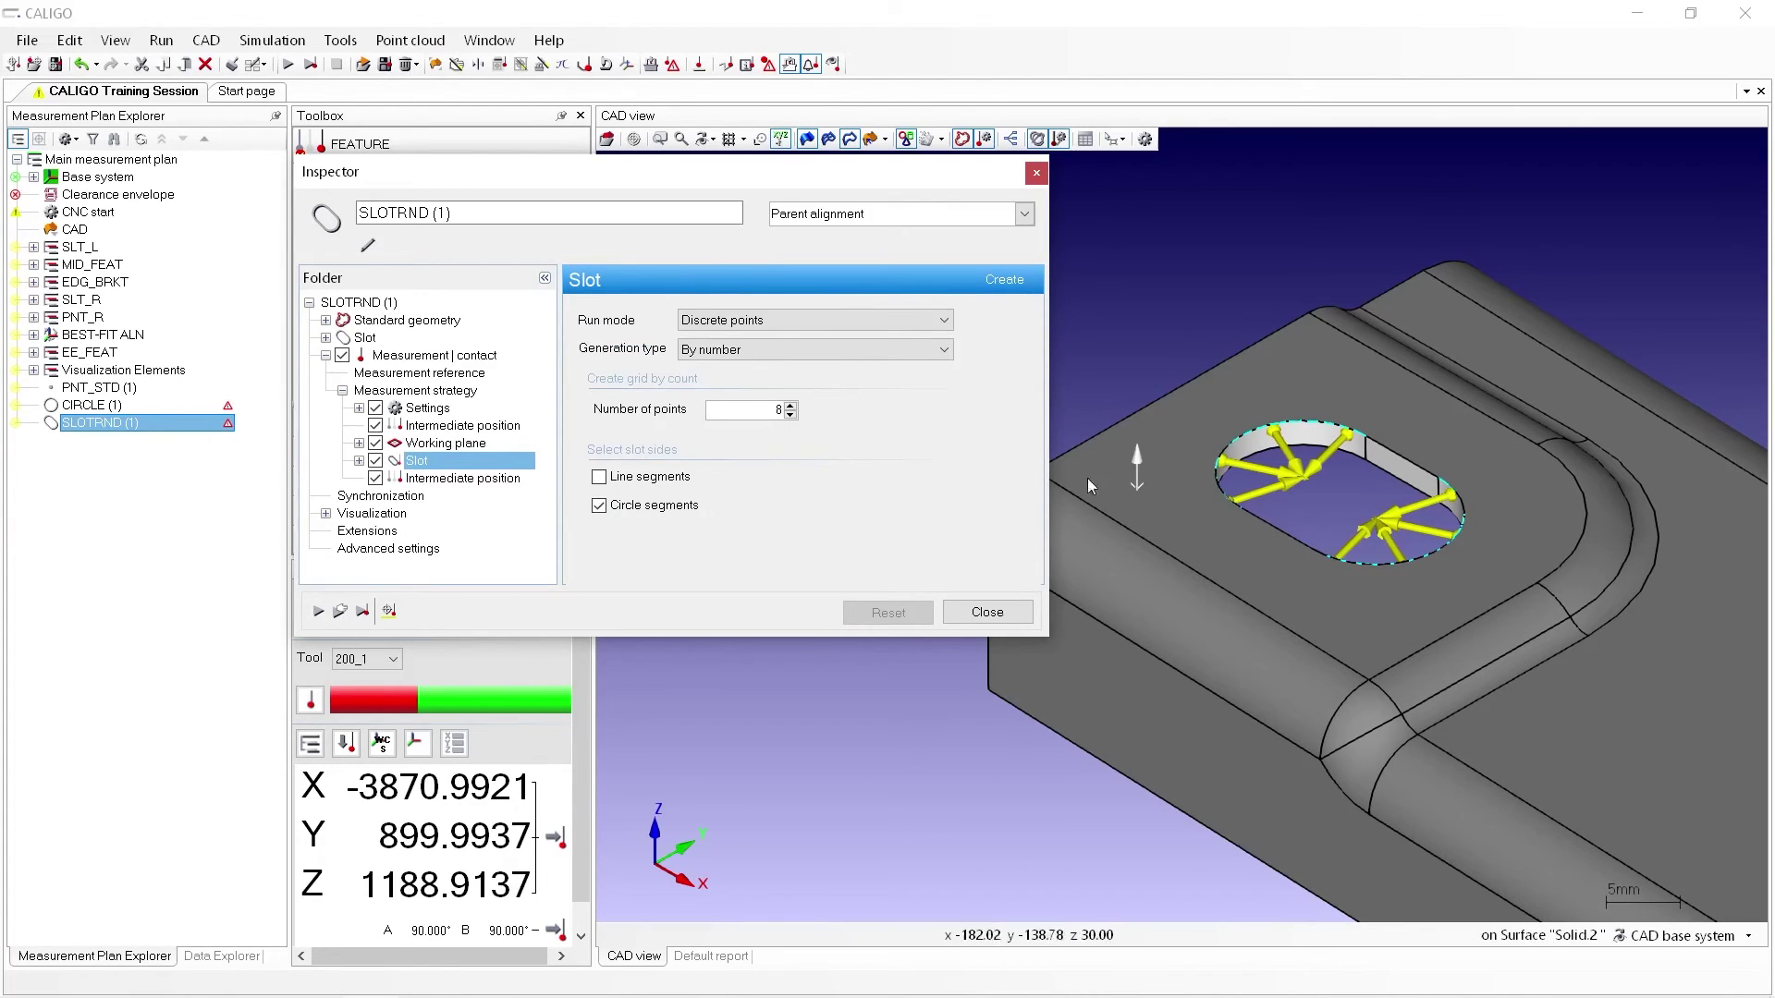
{"action": "left_click", "coordinate": [499, 479]}
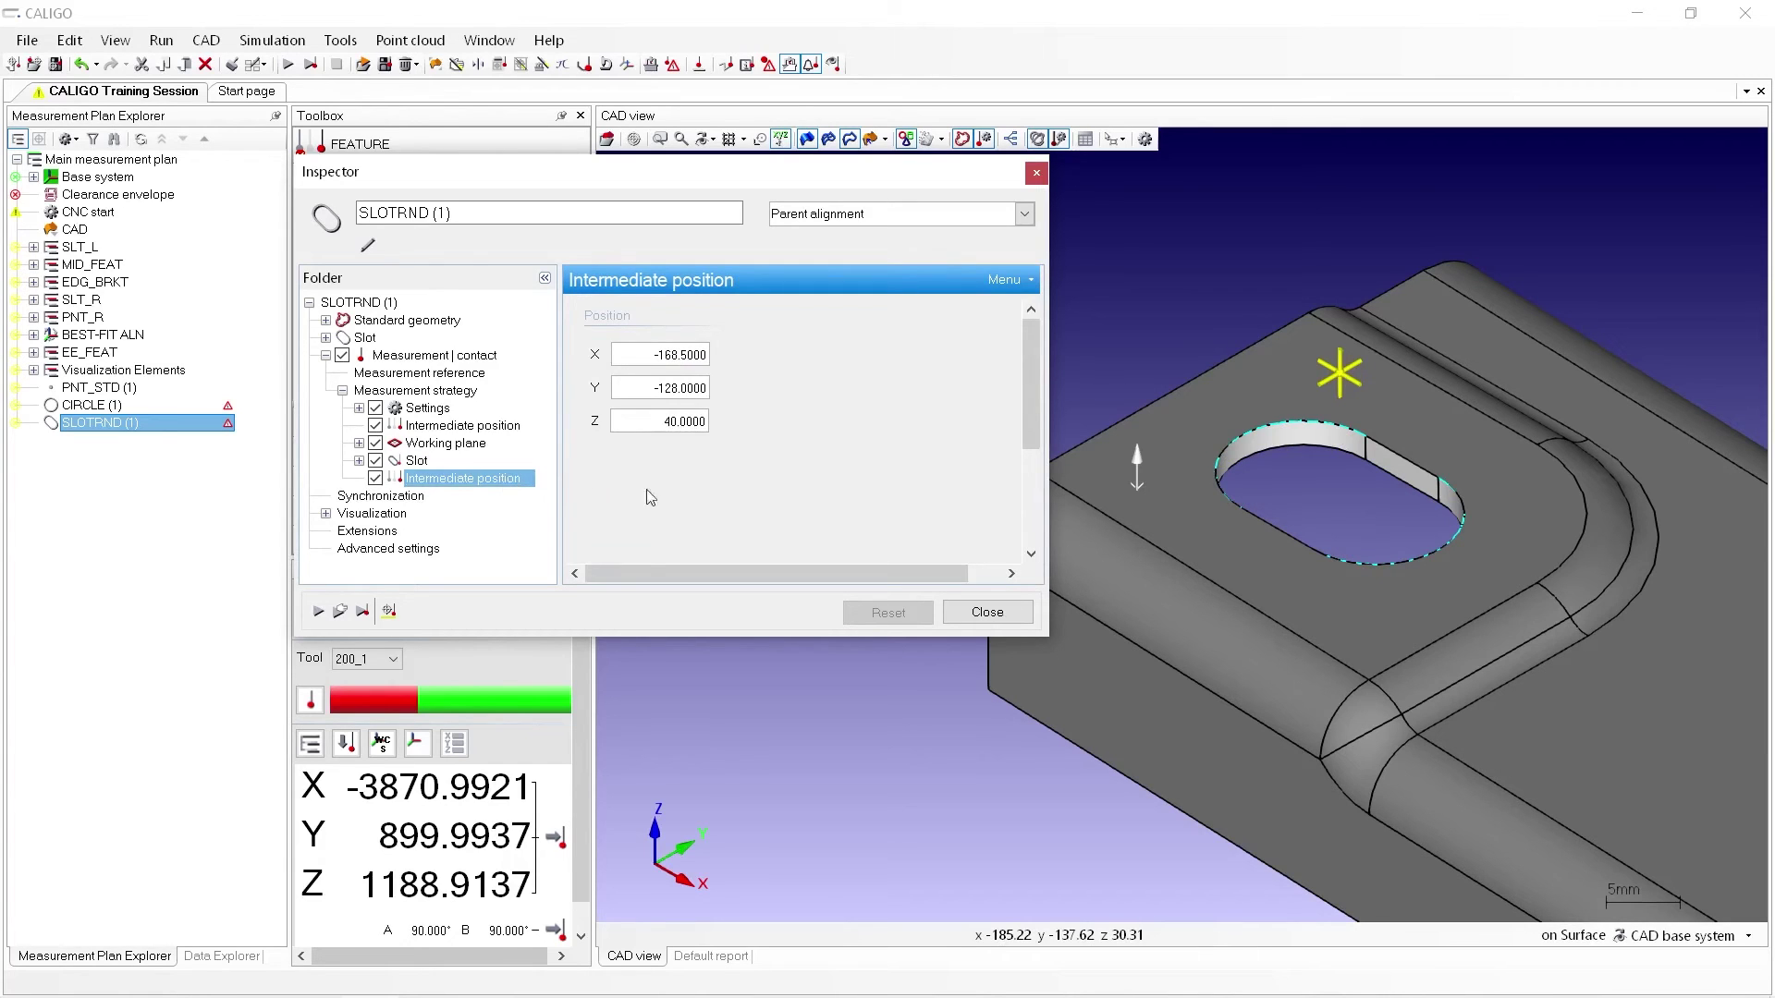
{"action": "left_click", "coordinate": [1024, 610]}
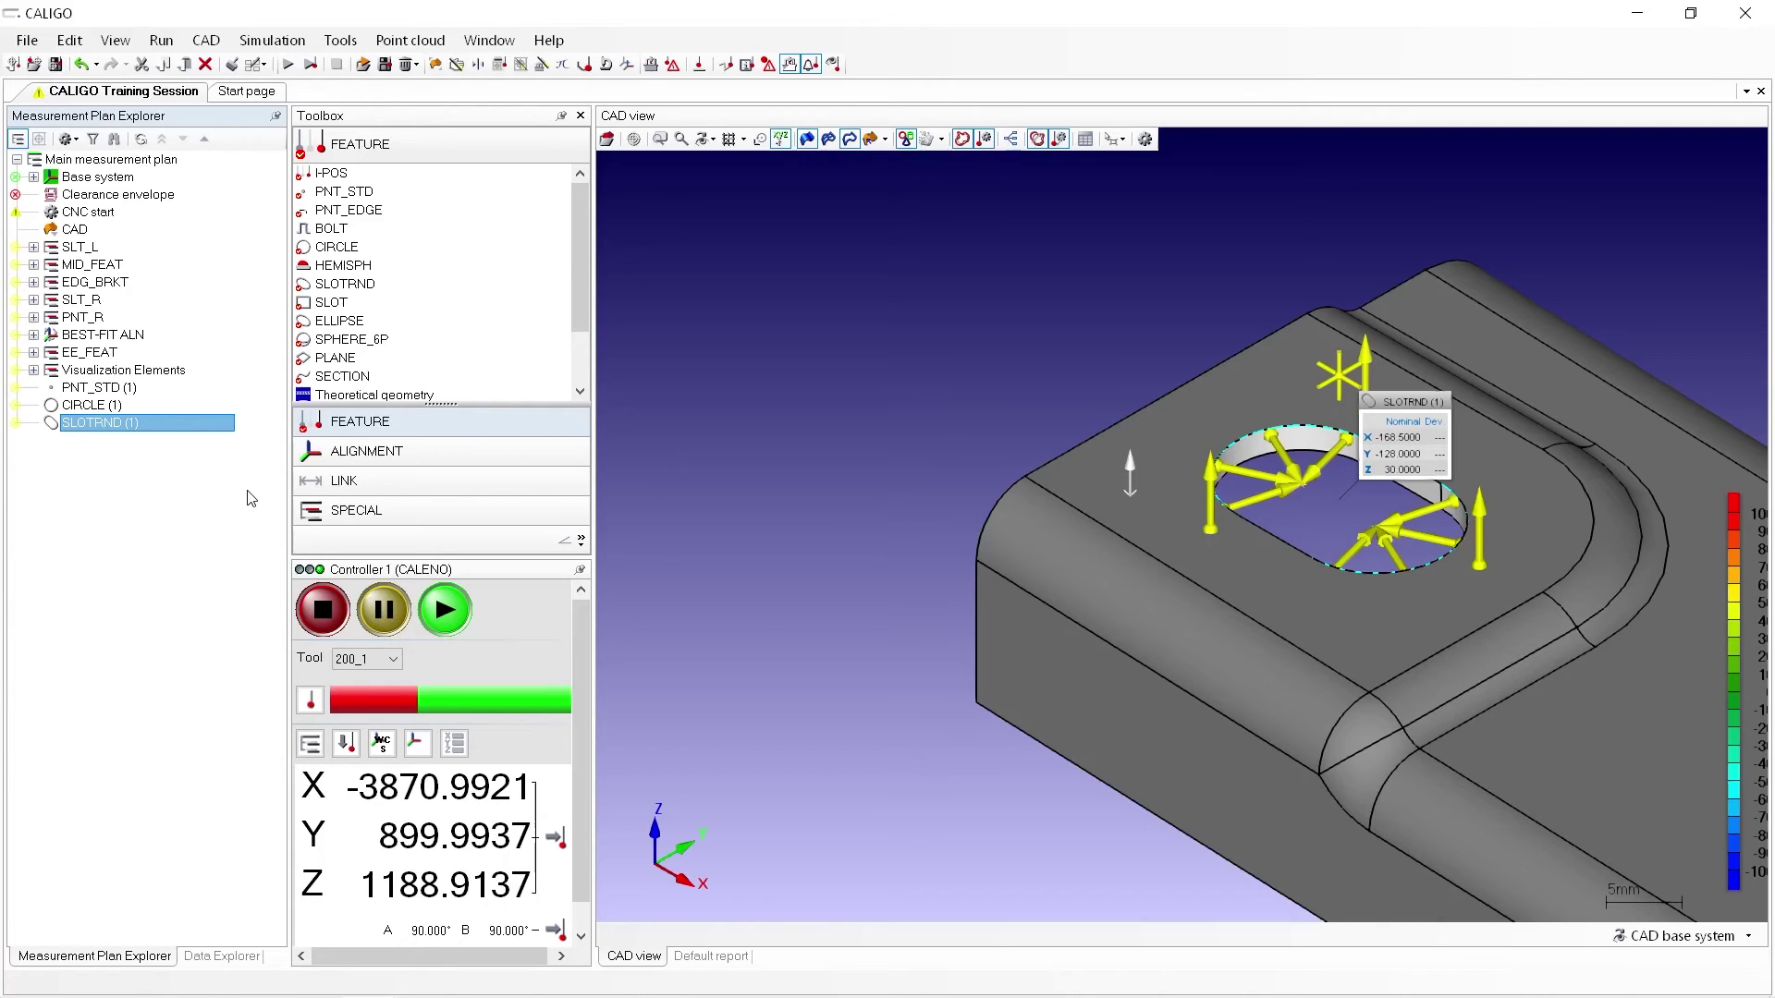
Step: Display the CMM model in the CAD view and reduce the machine speed to about 60 %
{"action": "left_click", "coordinate": [262, 46]}
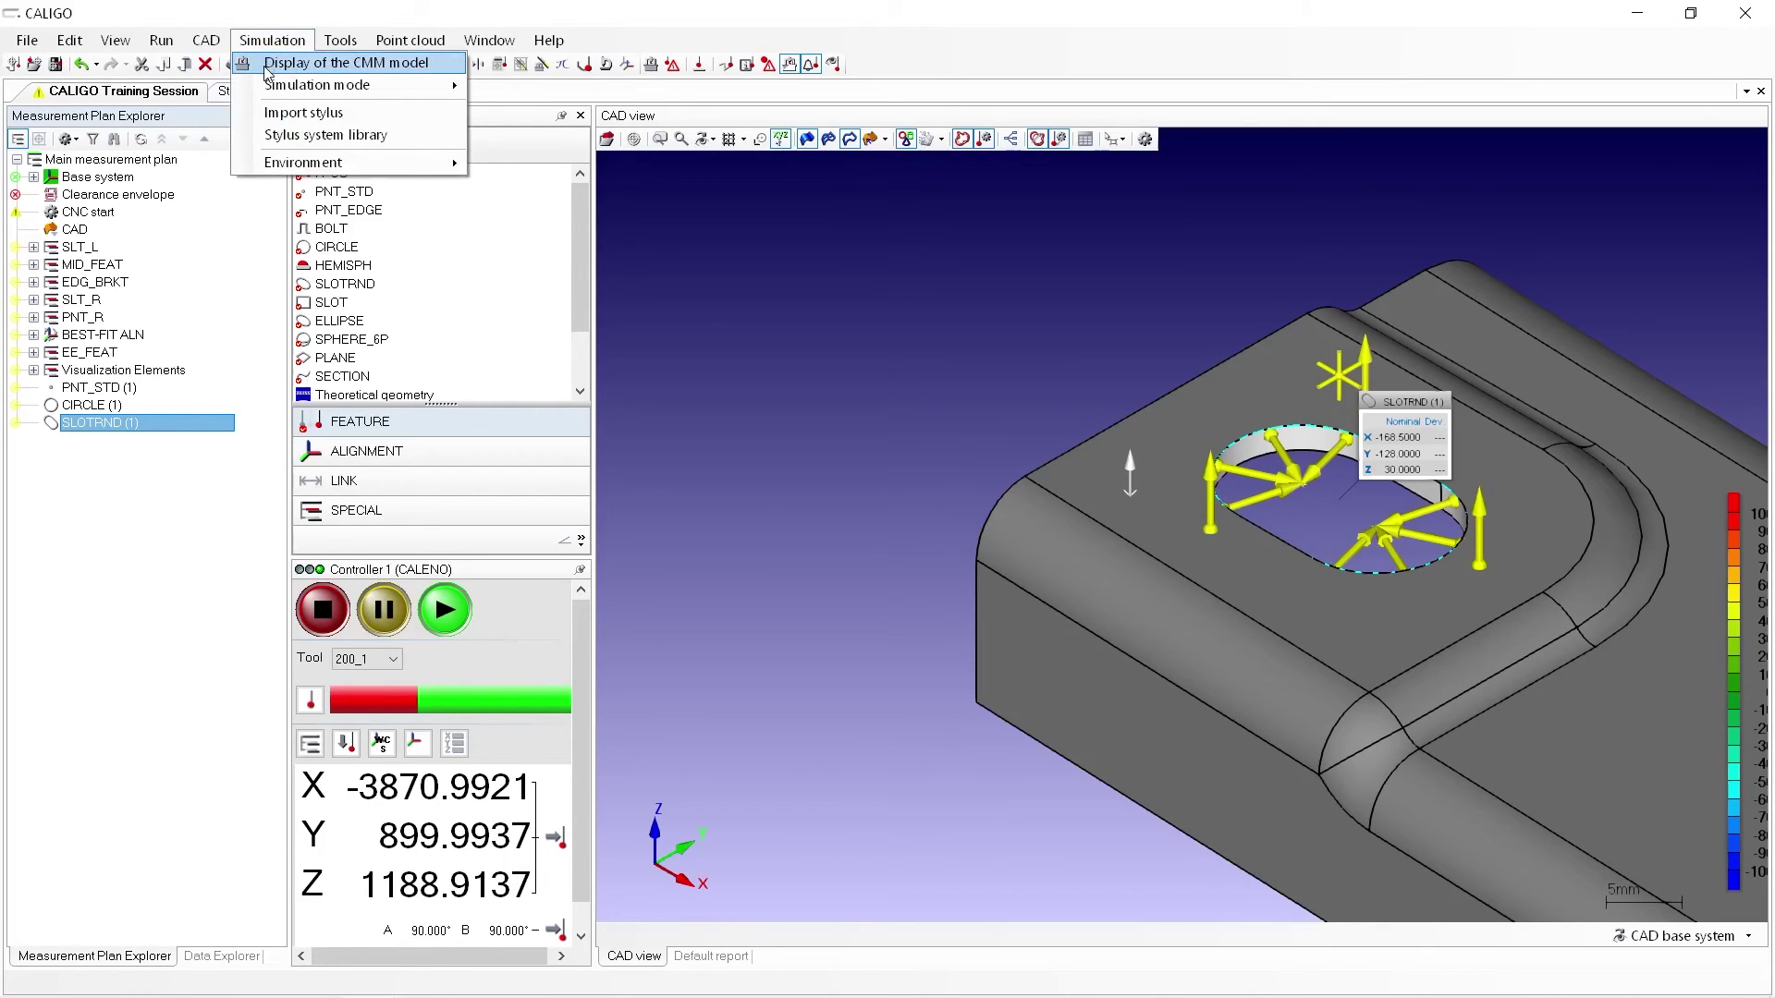
{"action": "left_click", "coordinate": [268, 65]}
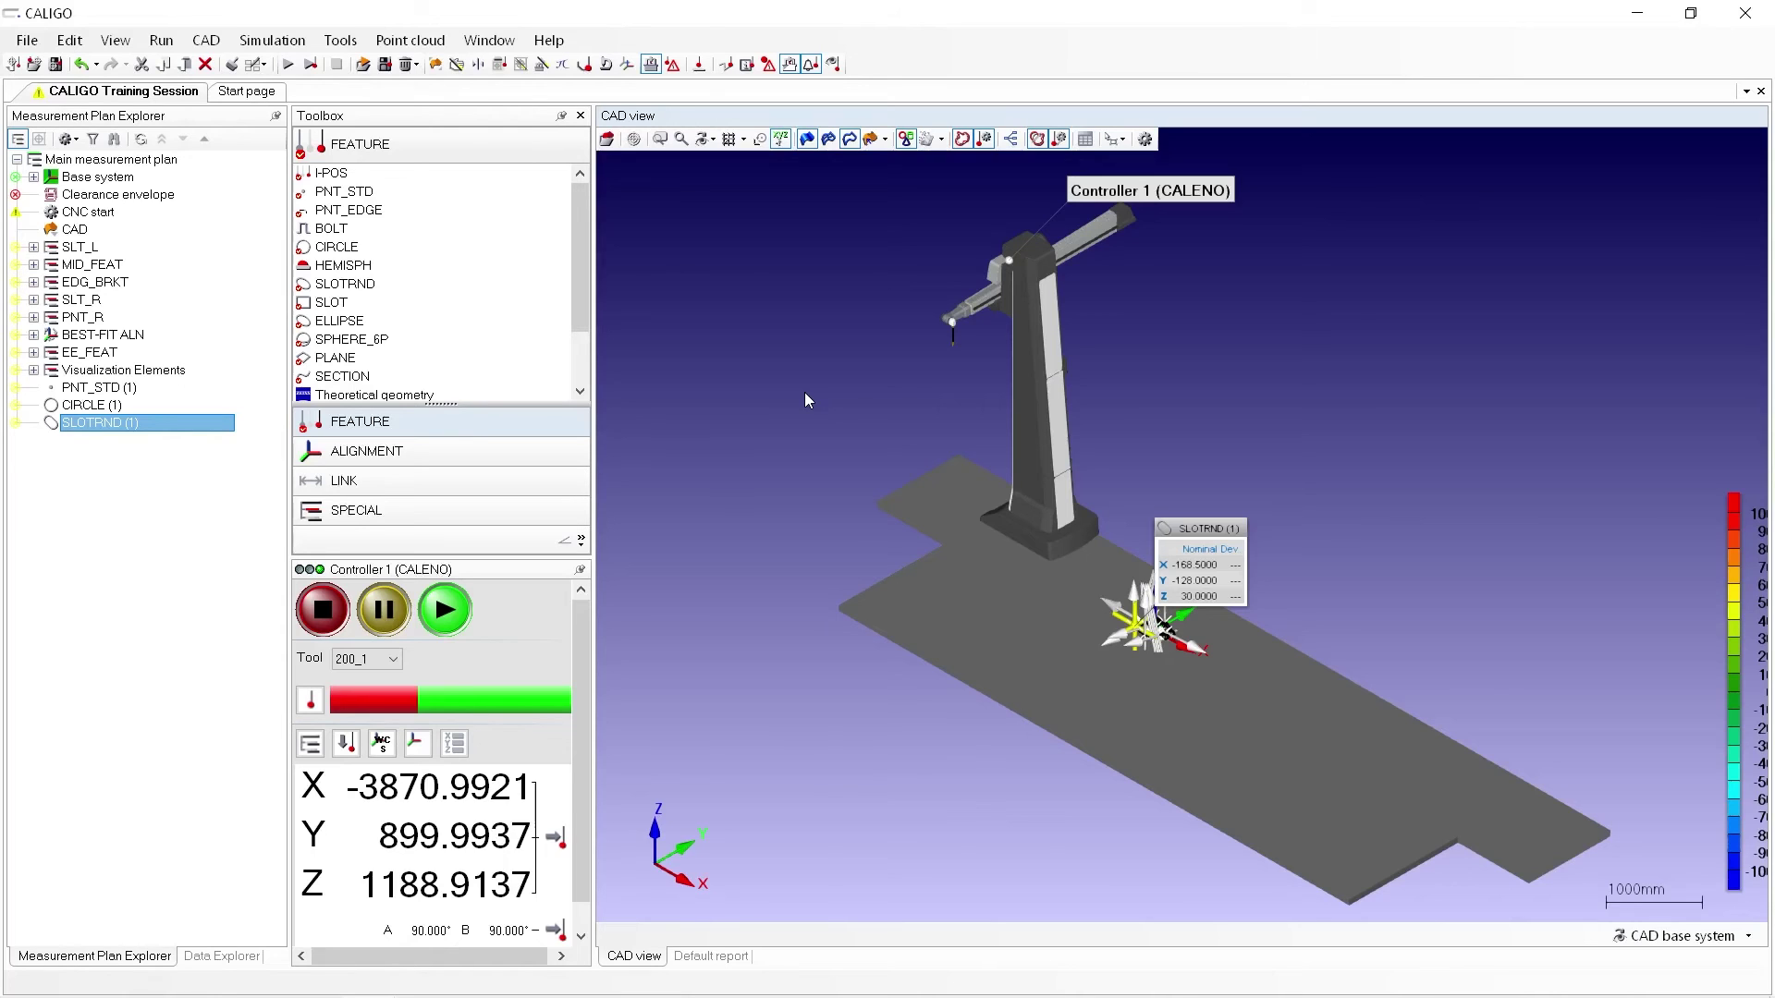
{"action": "key", "text": "Page_Down"}
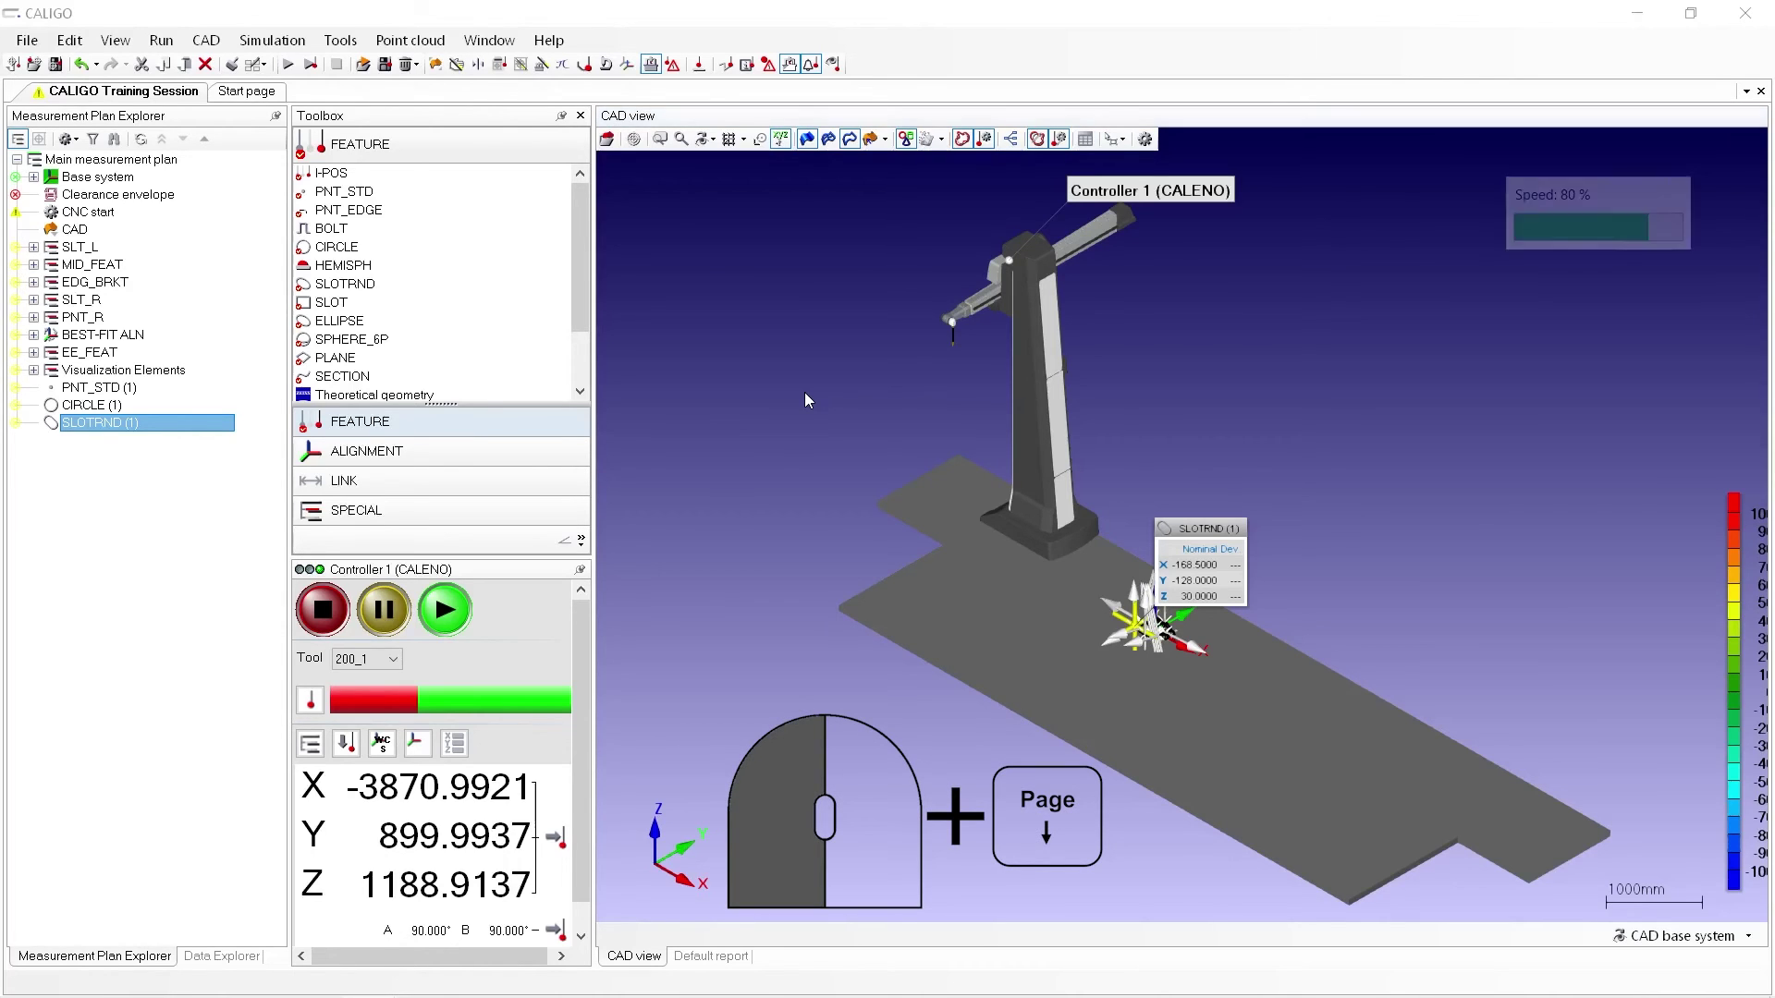
{"action": "key", "text": "Page_Down"}
{"action": "key", "text": "Page_Down"}
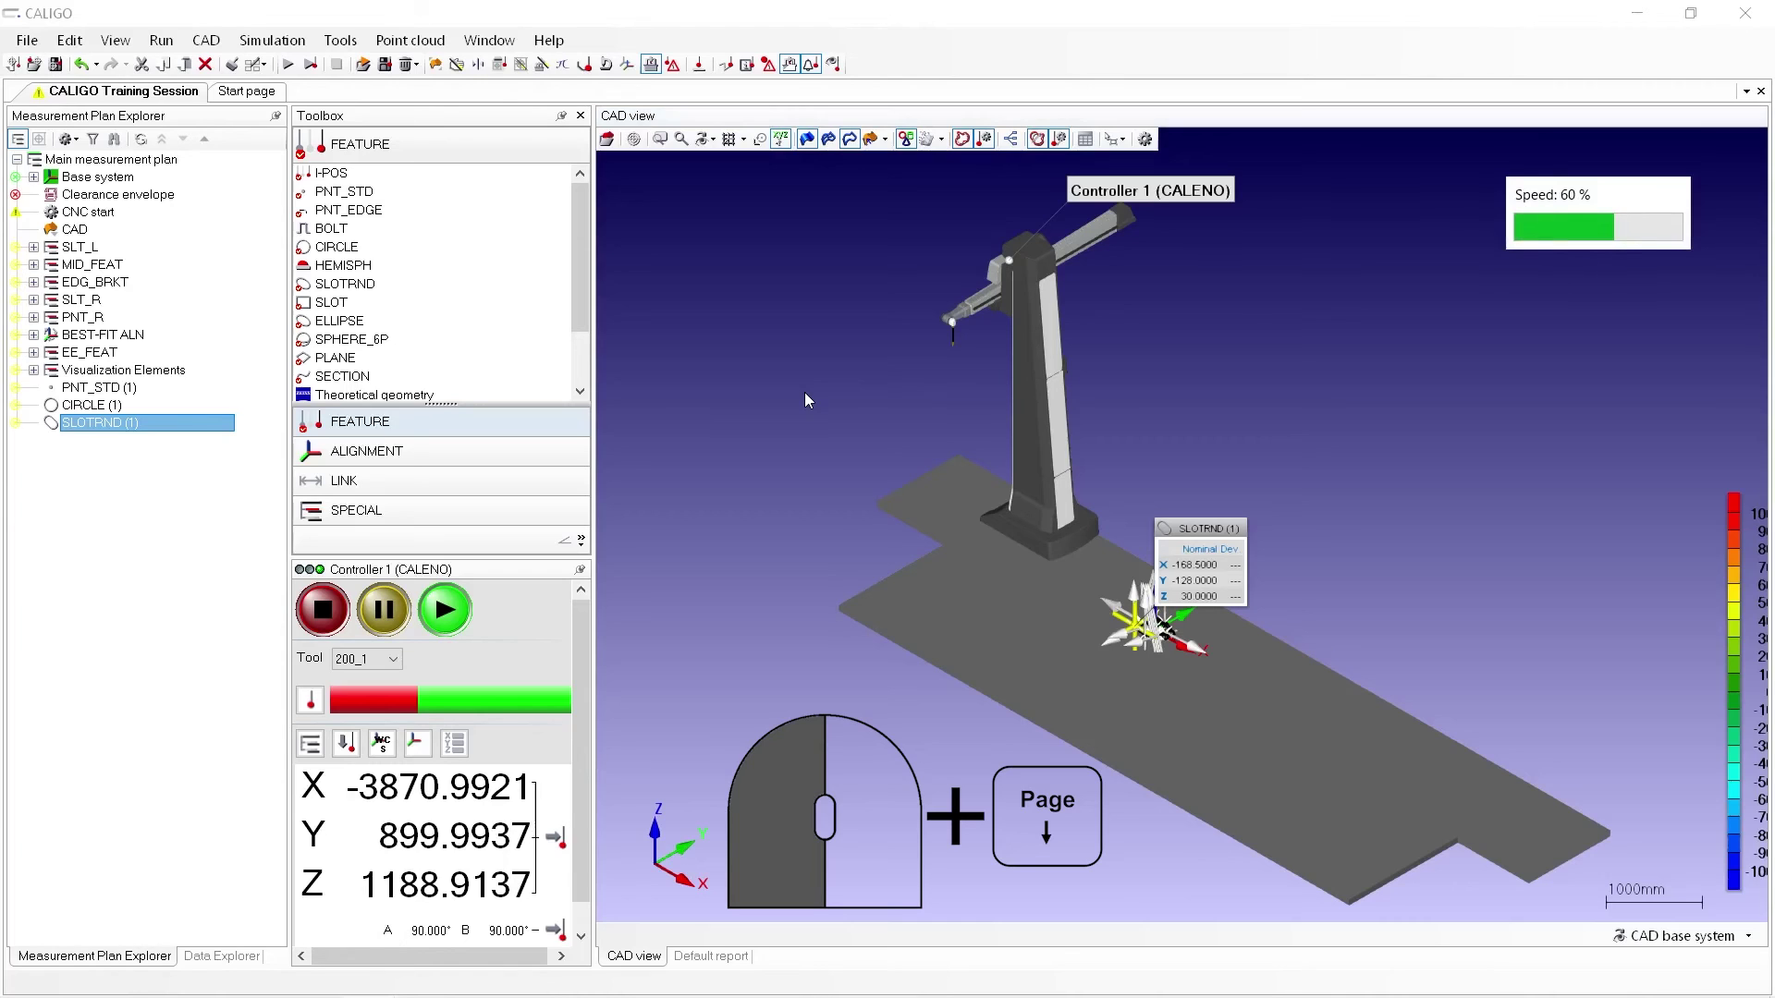
{"action": "key", "text": "Page_Down"}
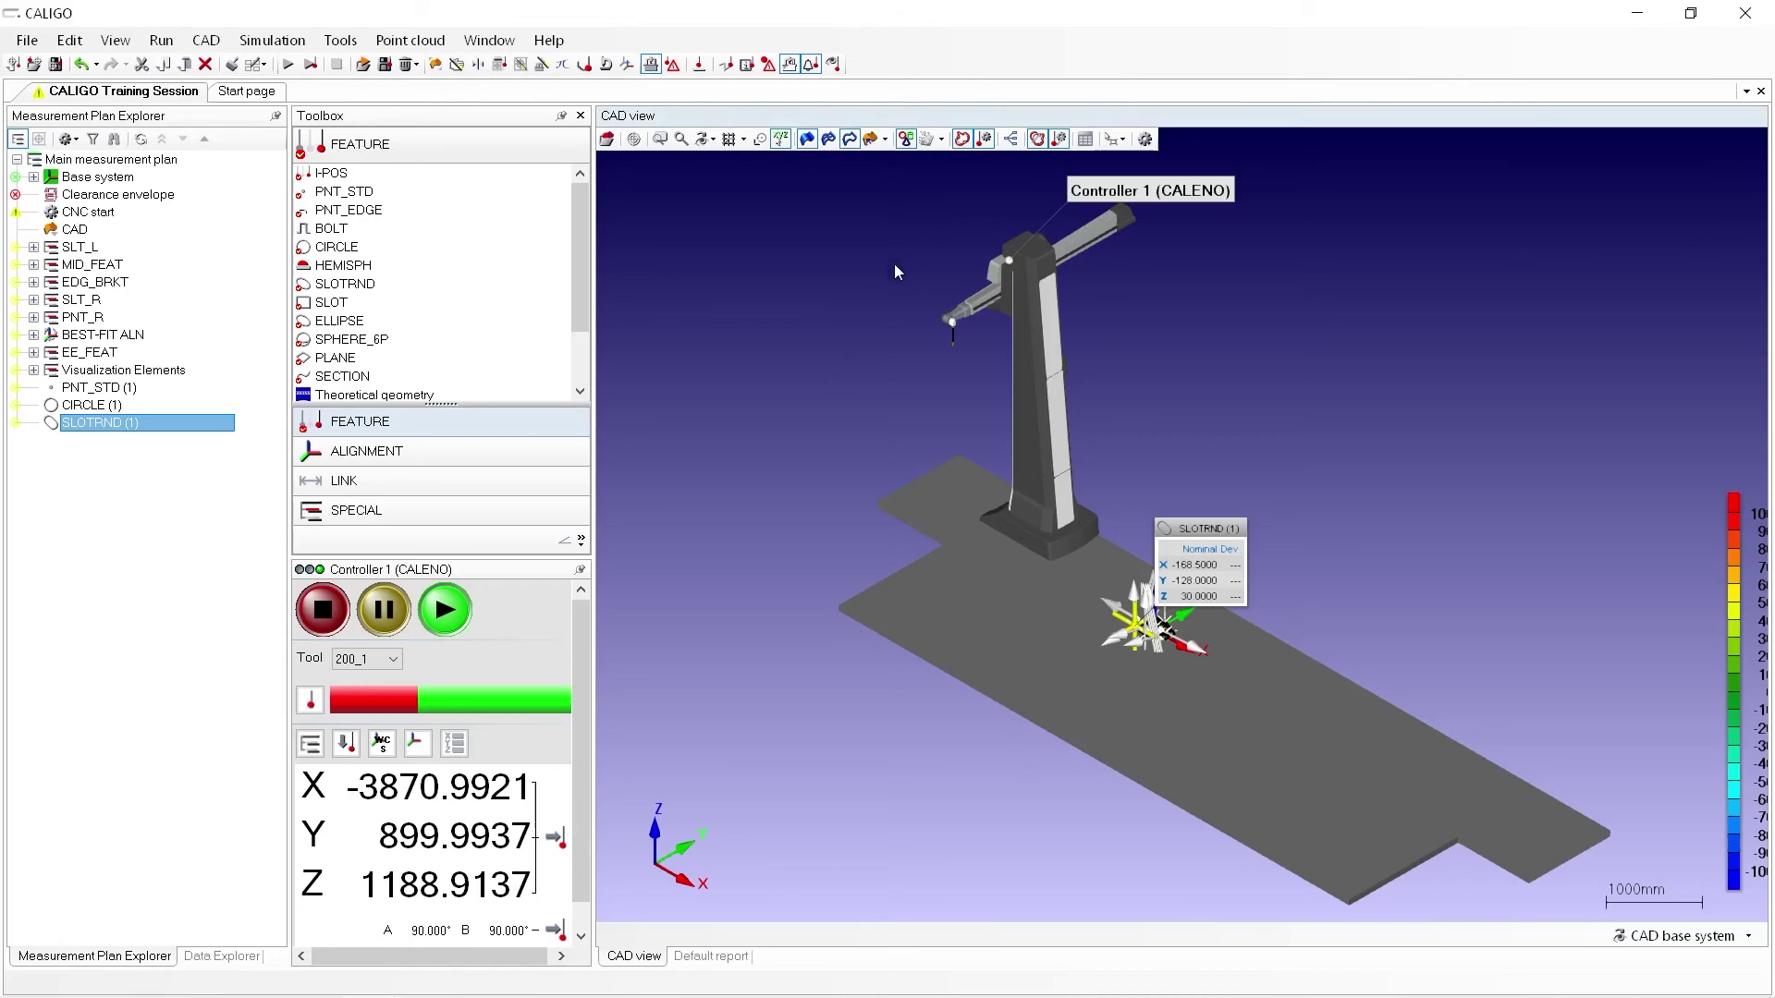
Step: Hide the feature direction arrows in the CAD view and run the measurement of PNT_STD (1) in CNC mode
{"action": "left_click", "coordinate": [910, 138]}
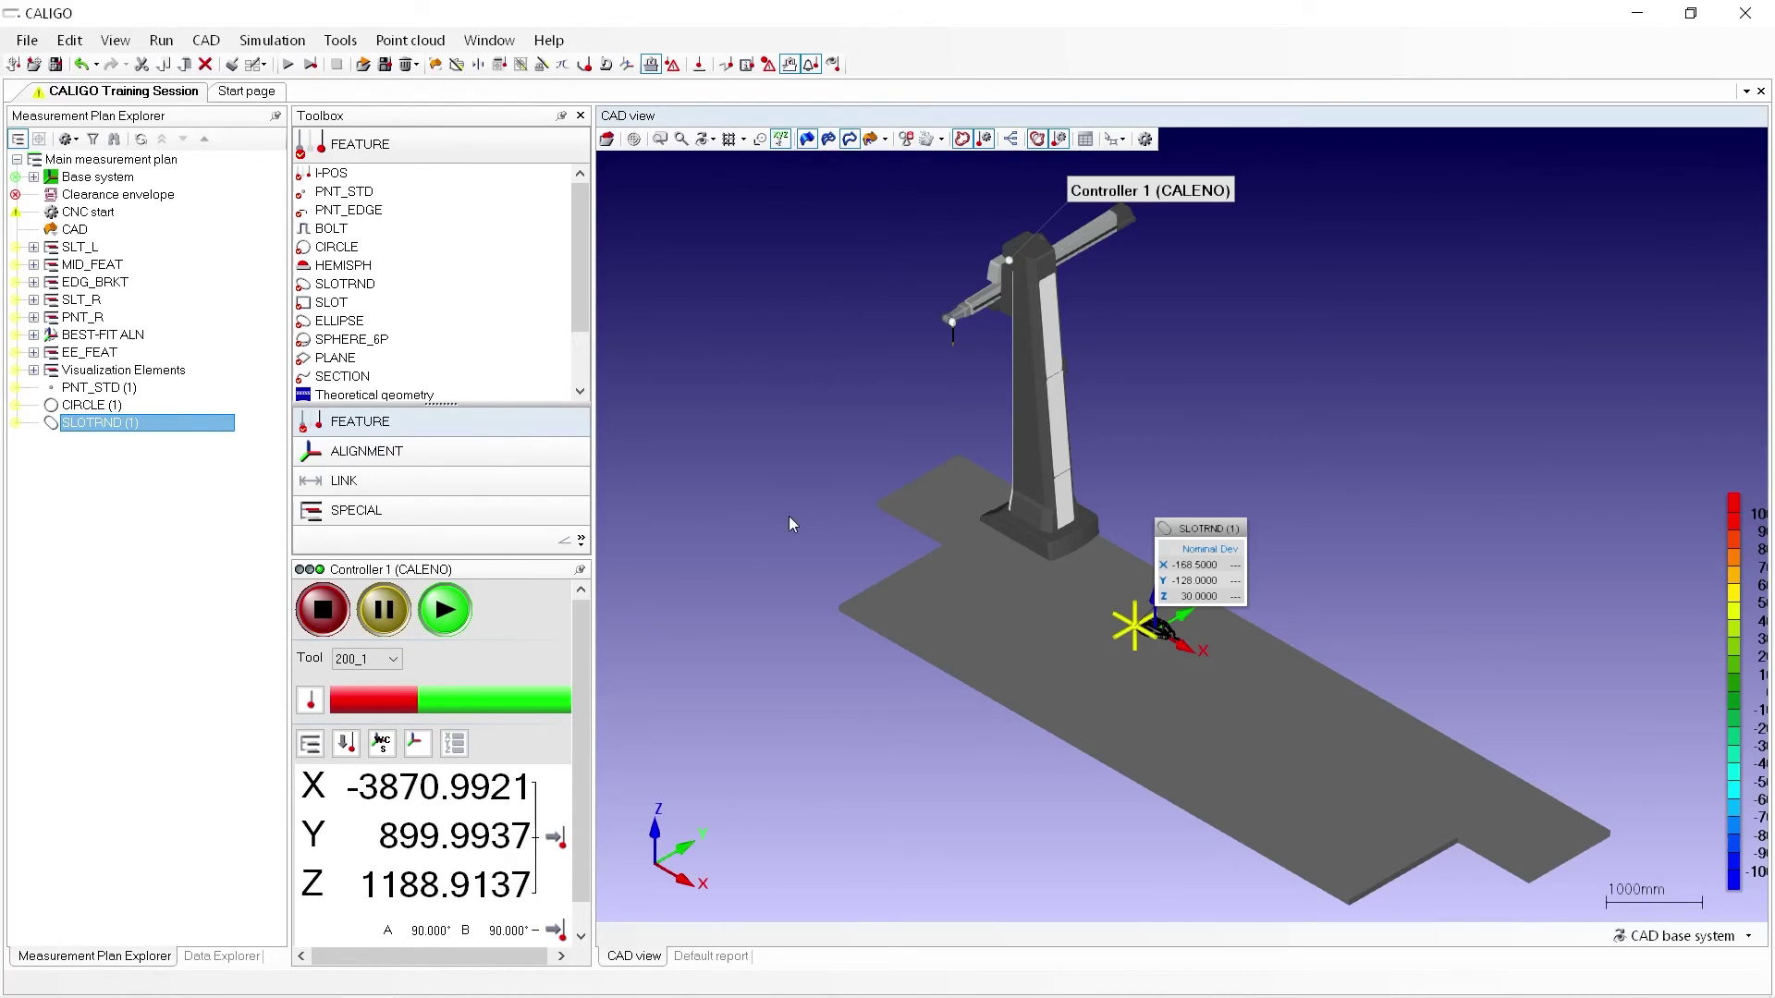
{"action": "left_click", "coordinate": [106, 388]}
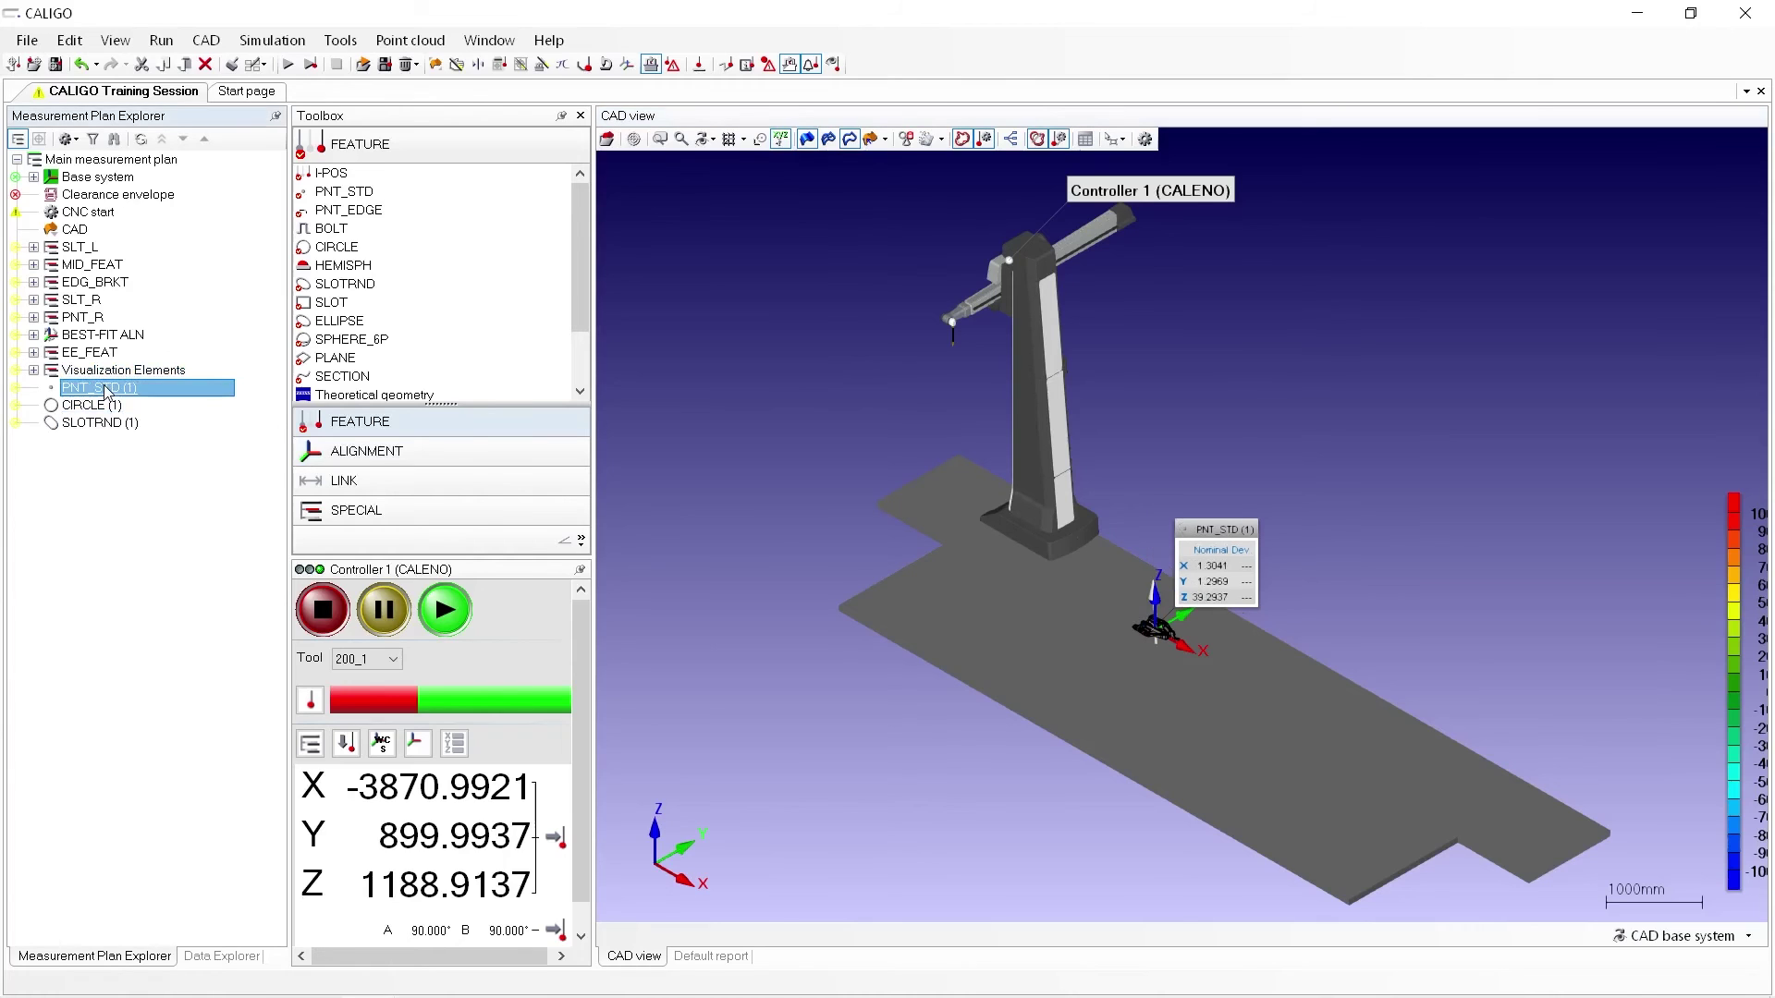
{"action": "right_click", "coordinate": [145, 390]}
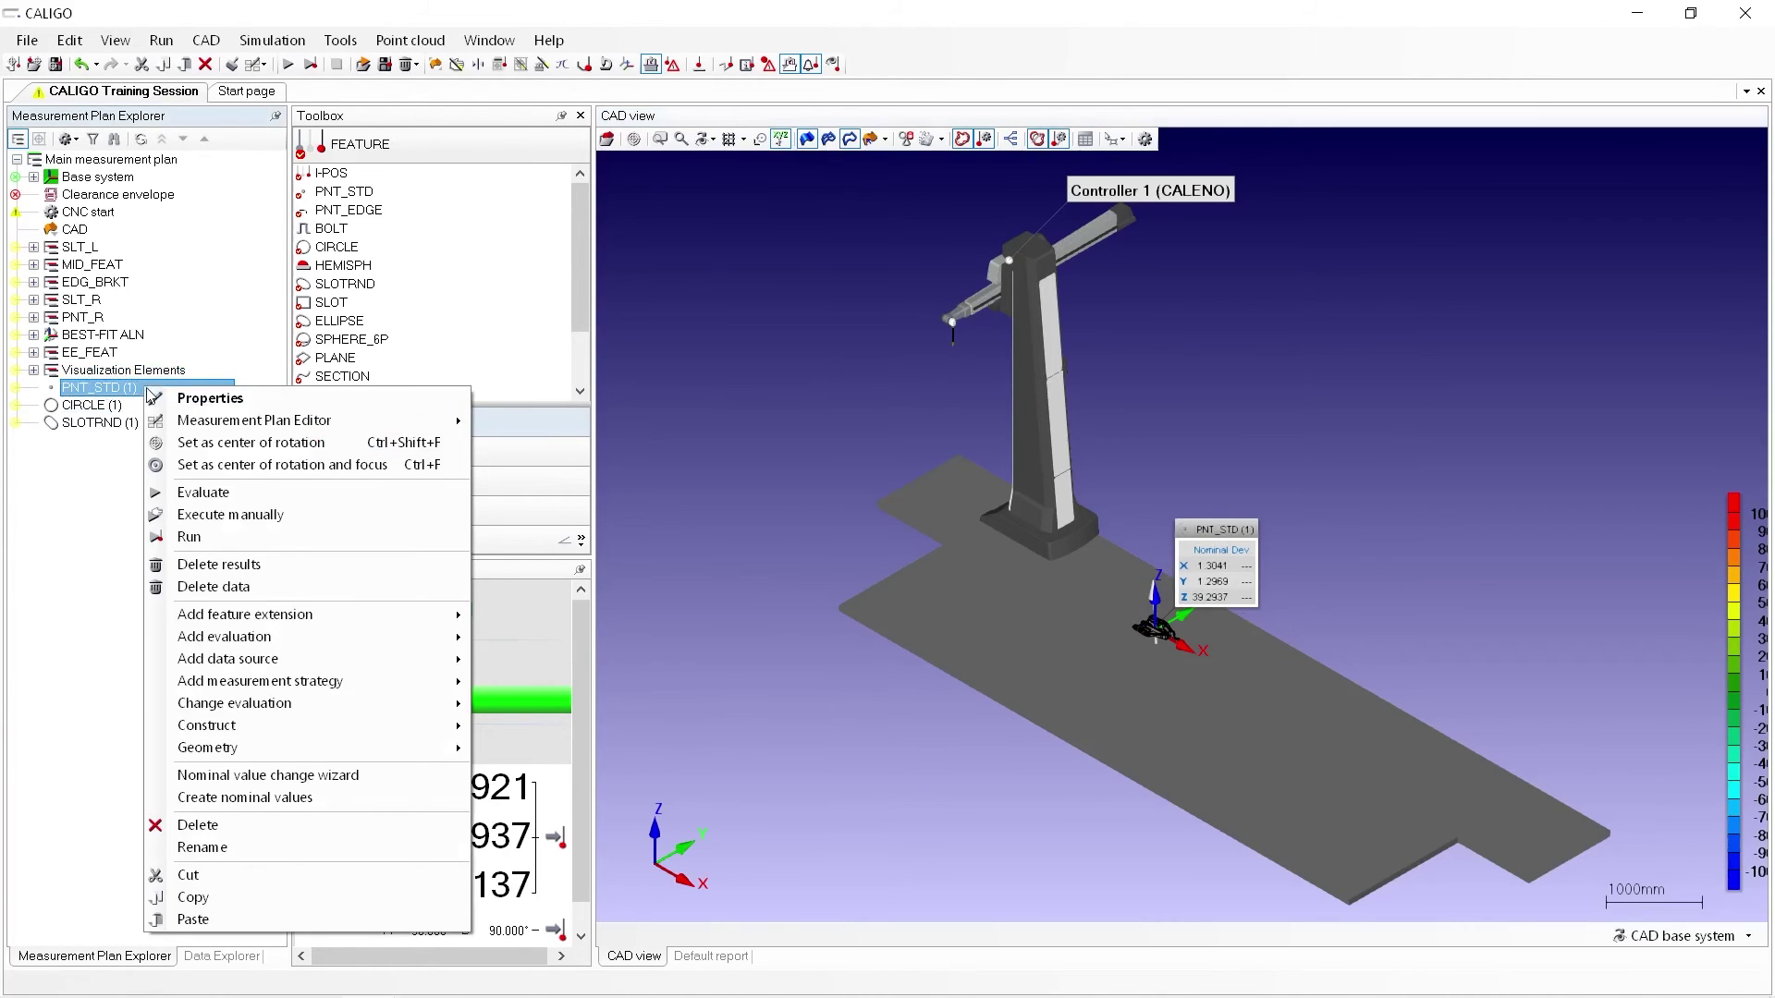
{"action": "left_click", "coordinate": [211, 540]}
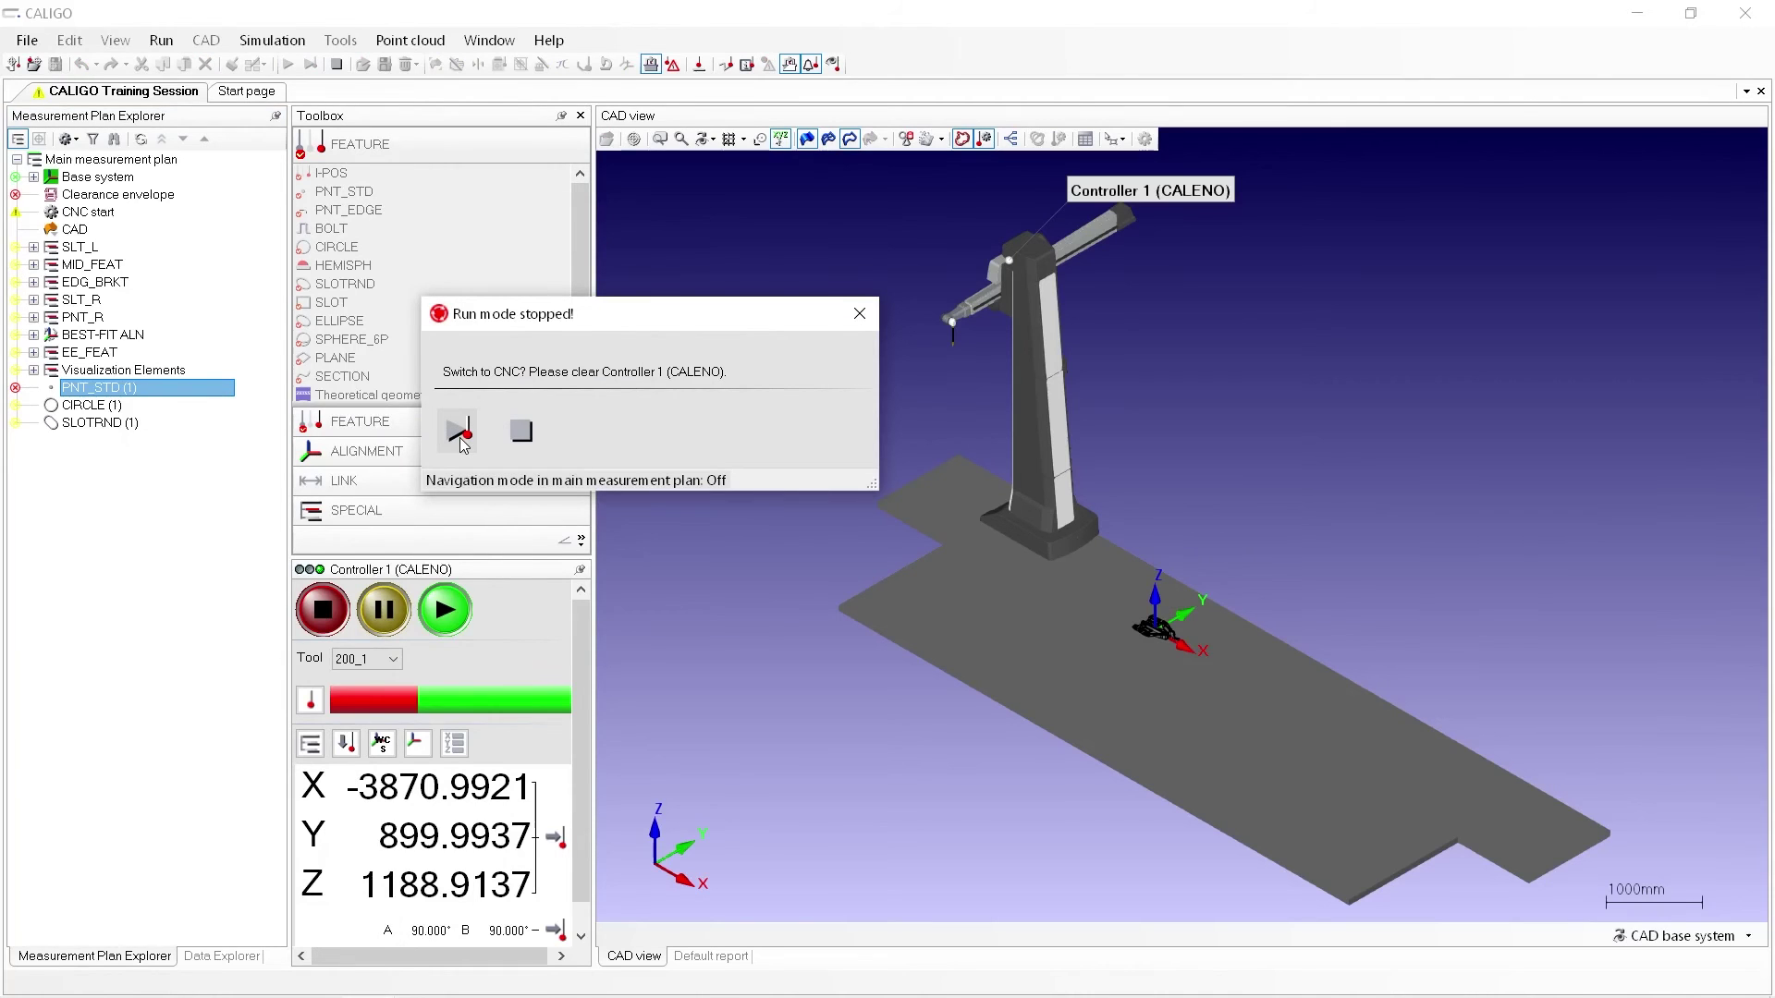
{"action": "left_click", "coordinate": [459, 439]}
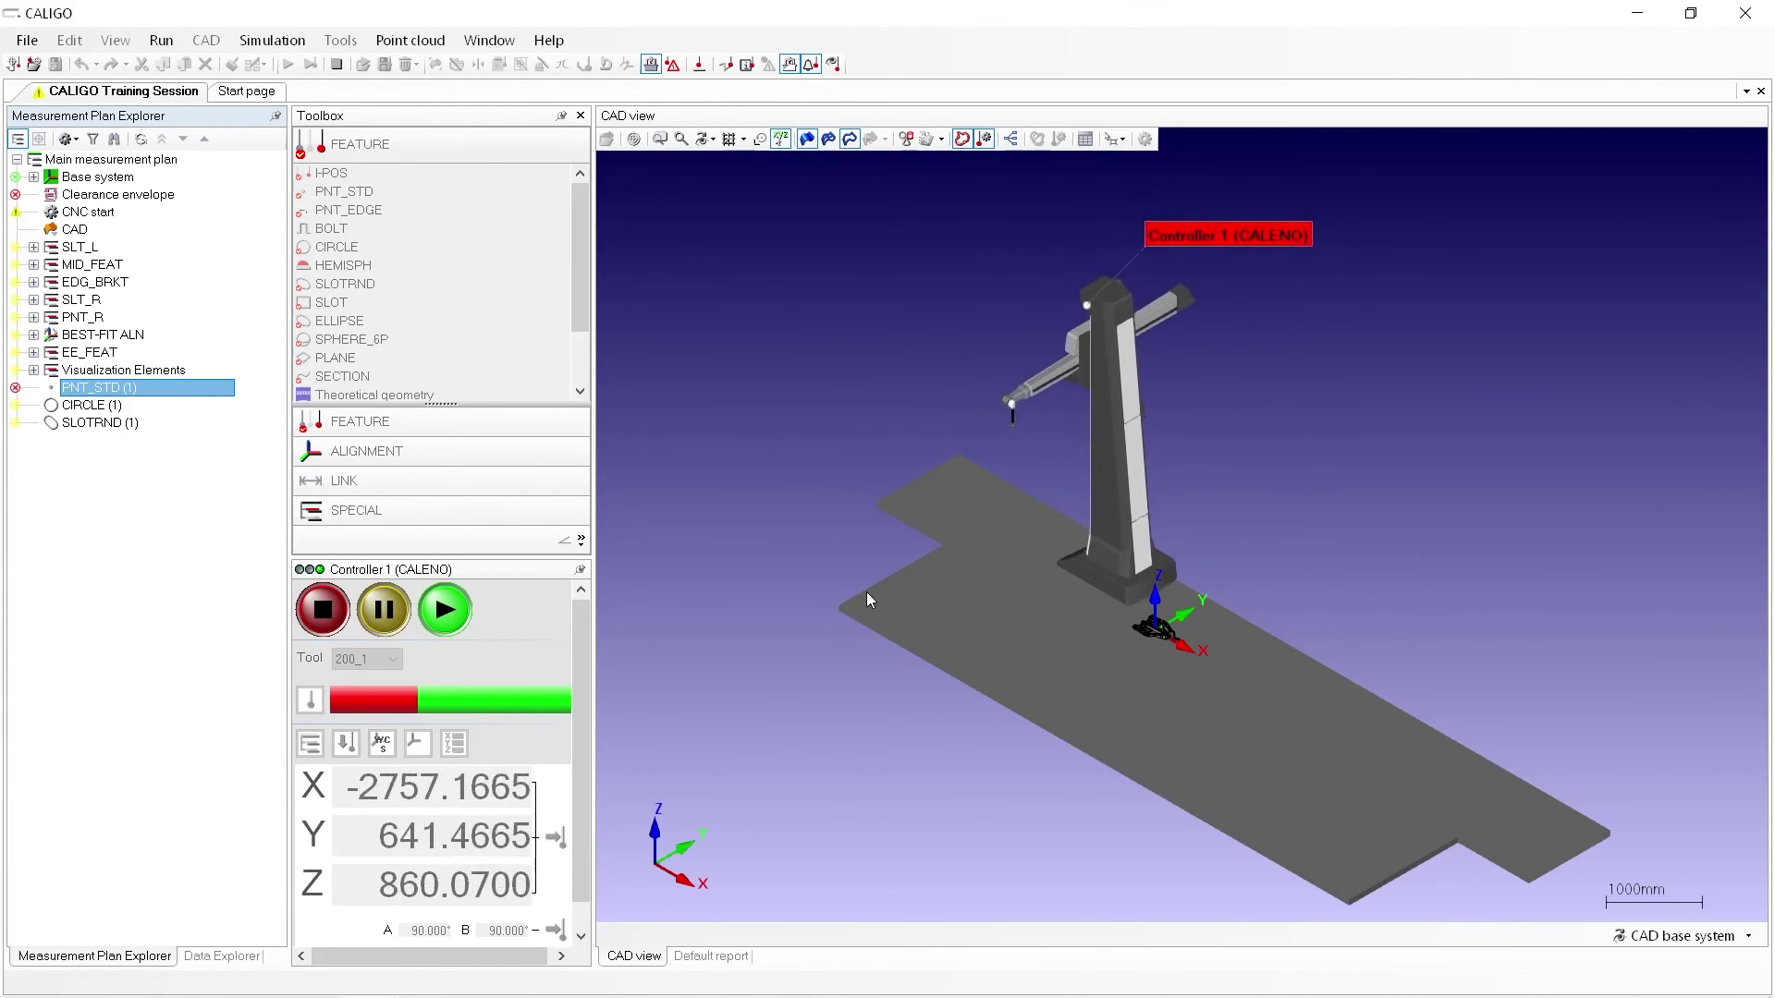
{"action": "scroll", "coordinate": [997, 641], "scroll_direction": "up", "scroll_amount": 3}
{"action": "scroll", "coordinate": [997, 640], "scroll_direction": "up", "scroll_amount": 6}
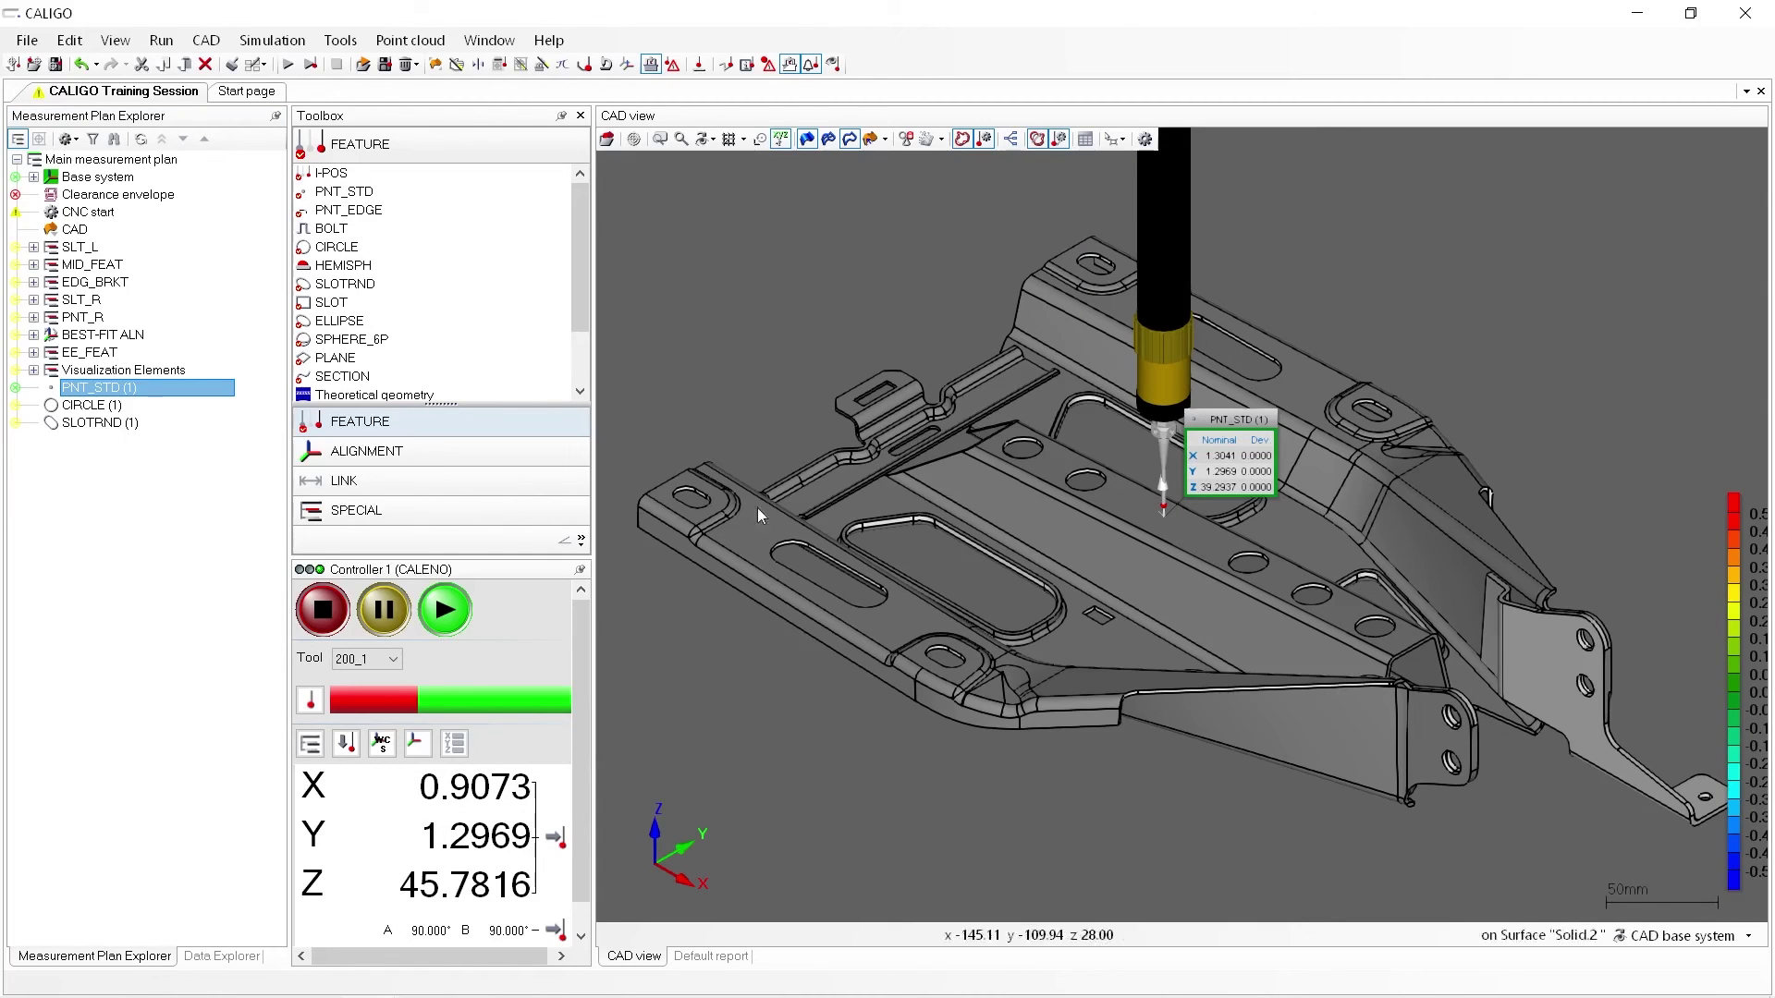
Step: Run the measurement of CIRCLE (1), allowing the controller to switch to CNC
{"action": "right_click", "coordinate": [183, 407]}
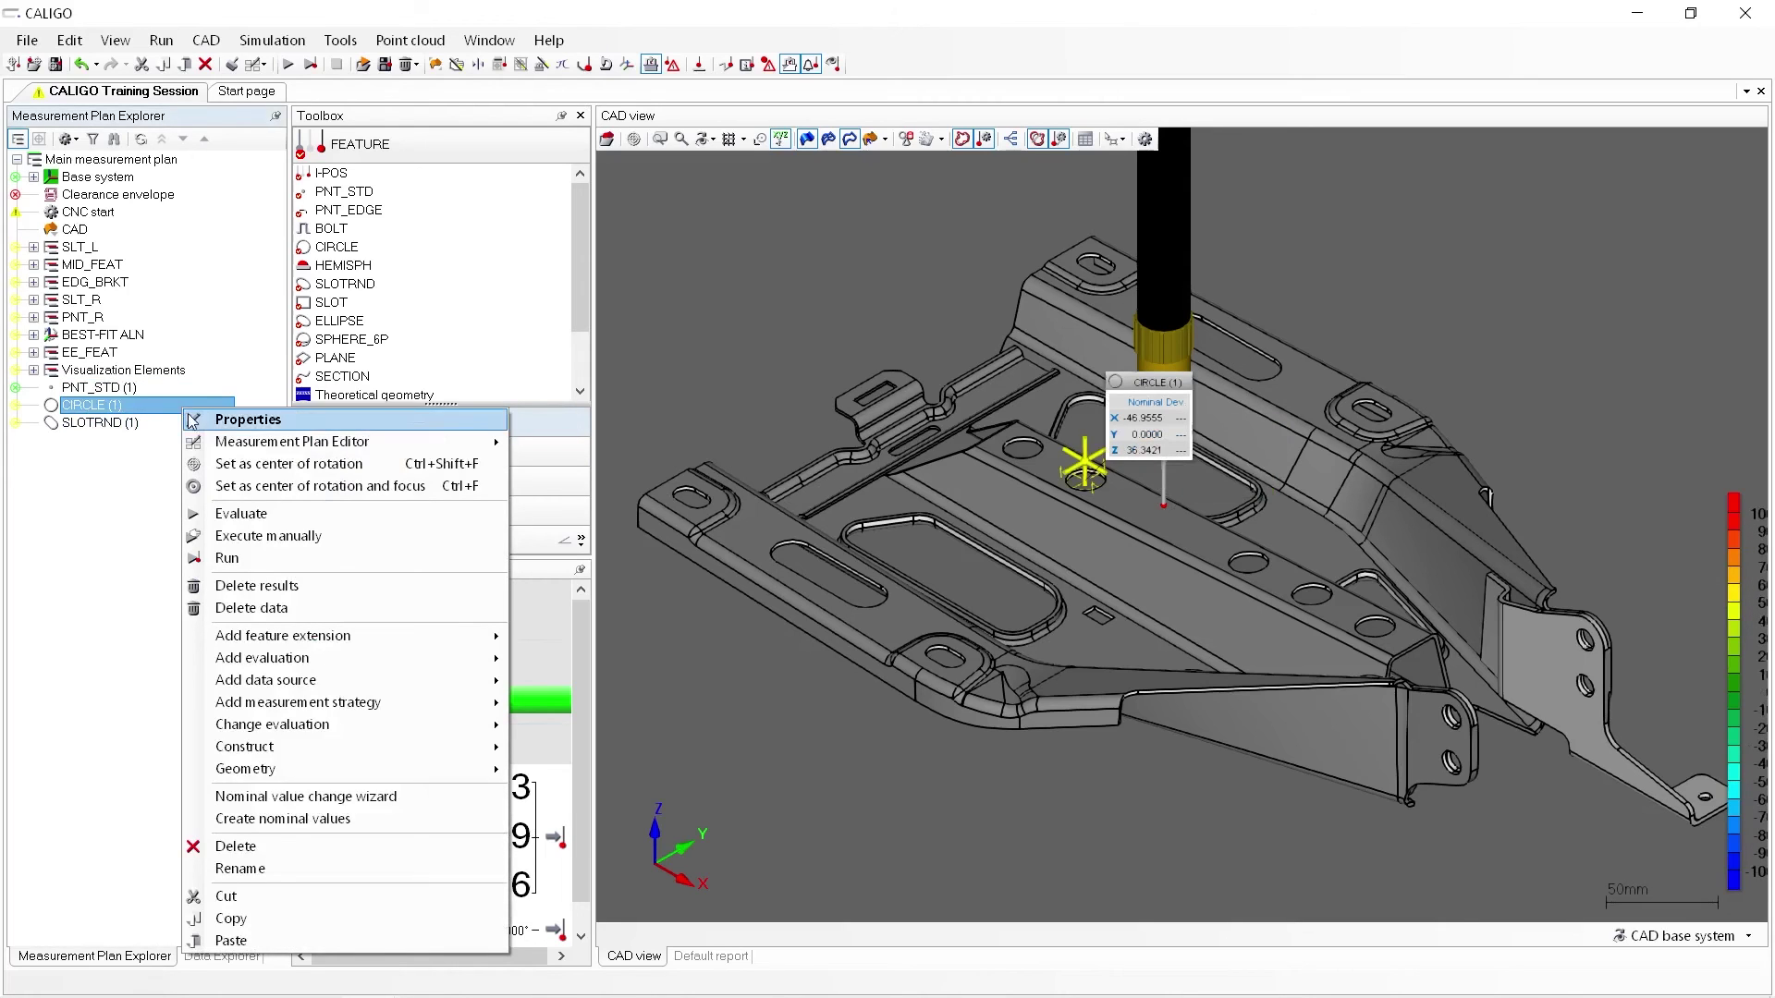
{"action": "left_click", "coordinate": [222, 560]}
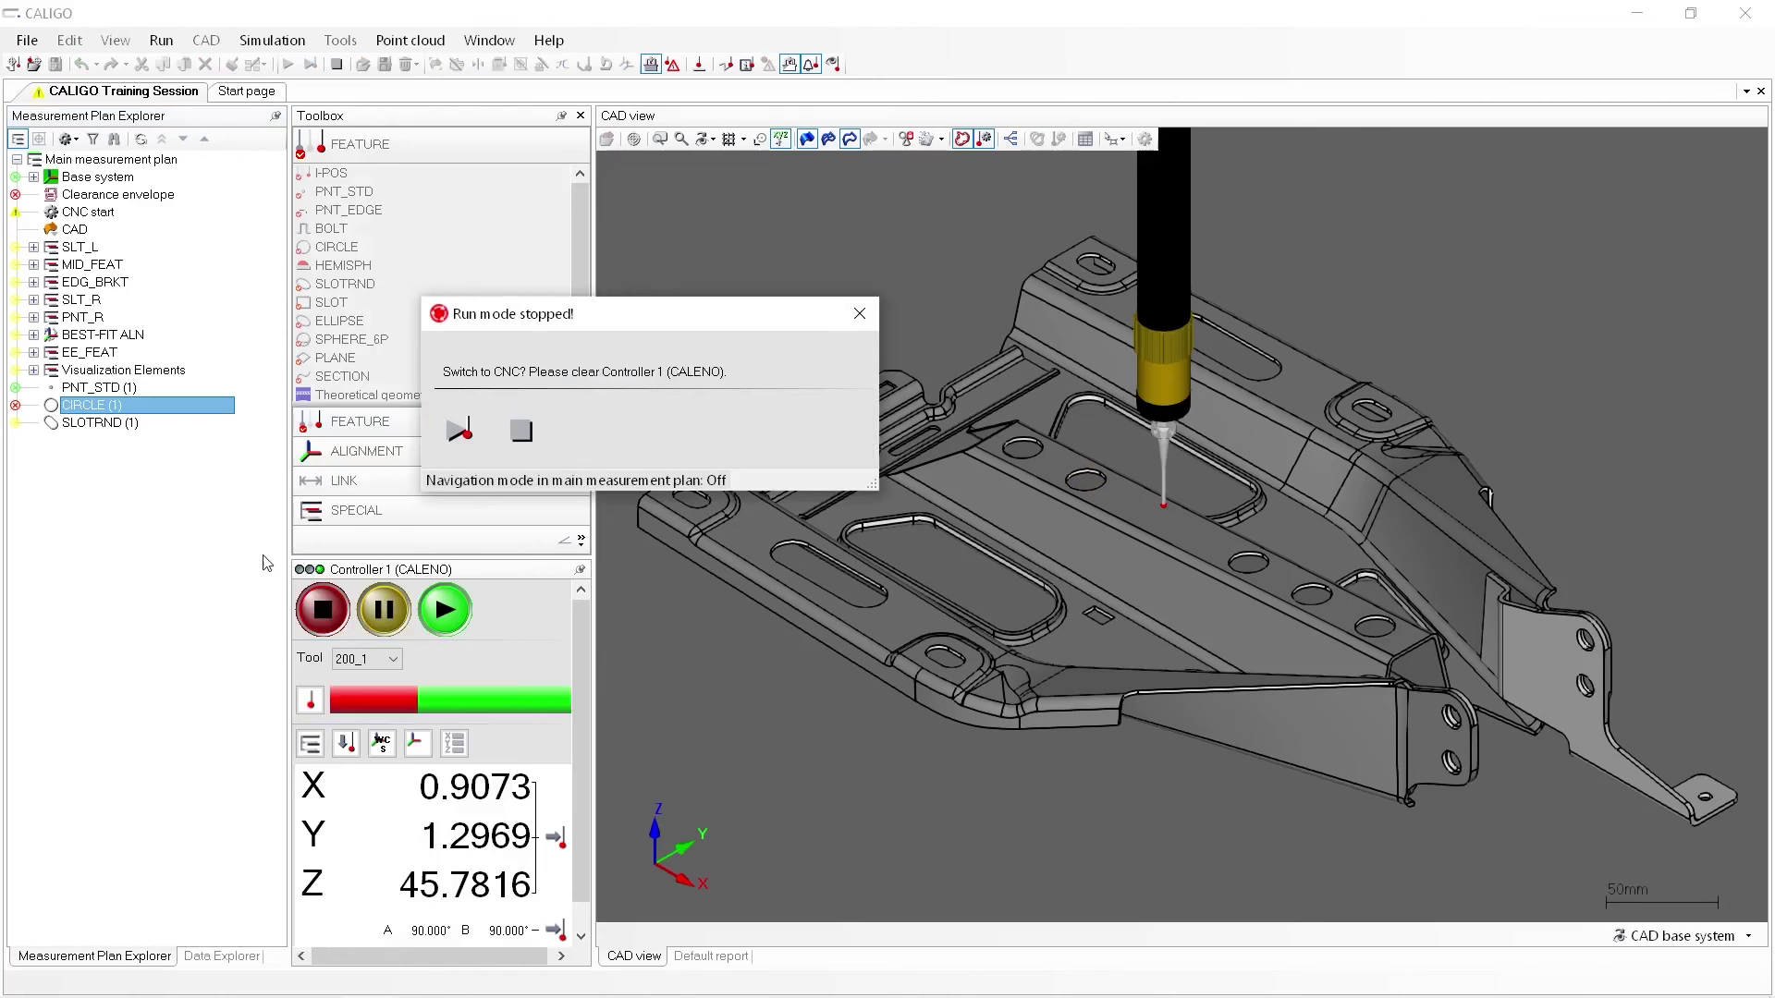
{"action": "left_click", "coordinate": [458, 432]}
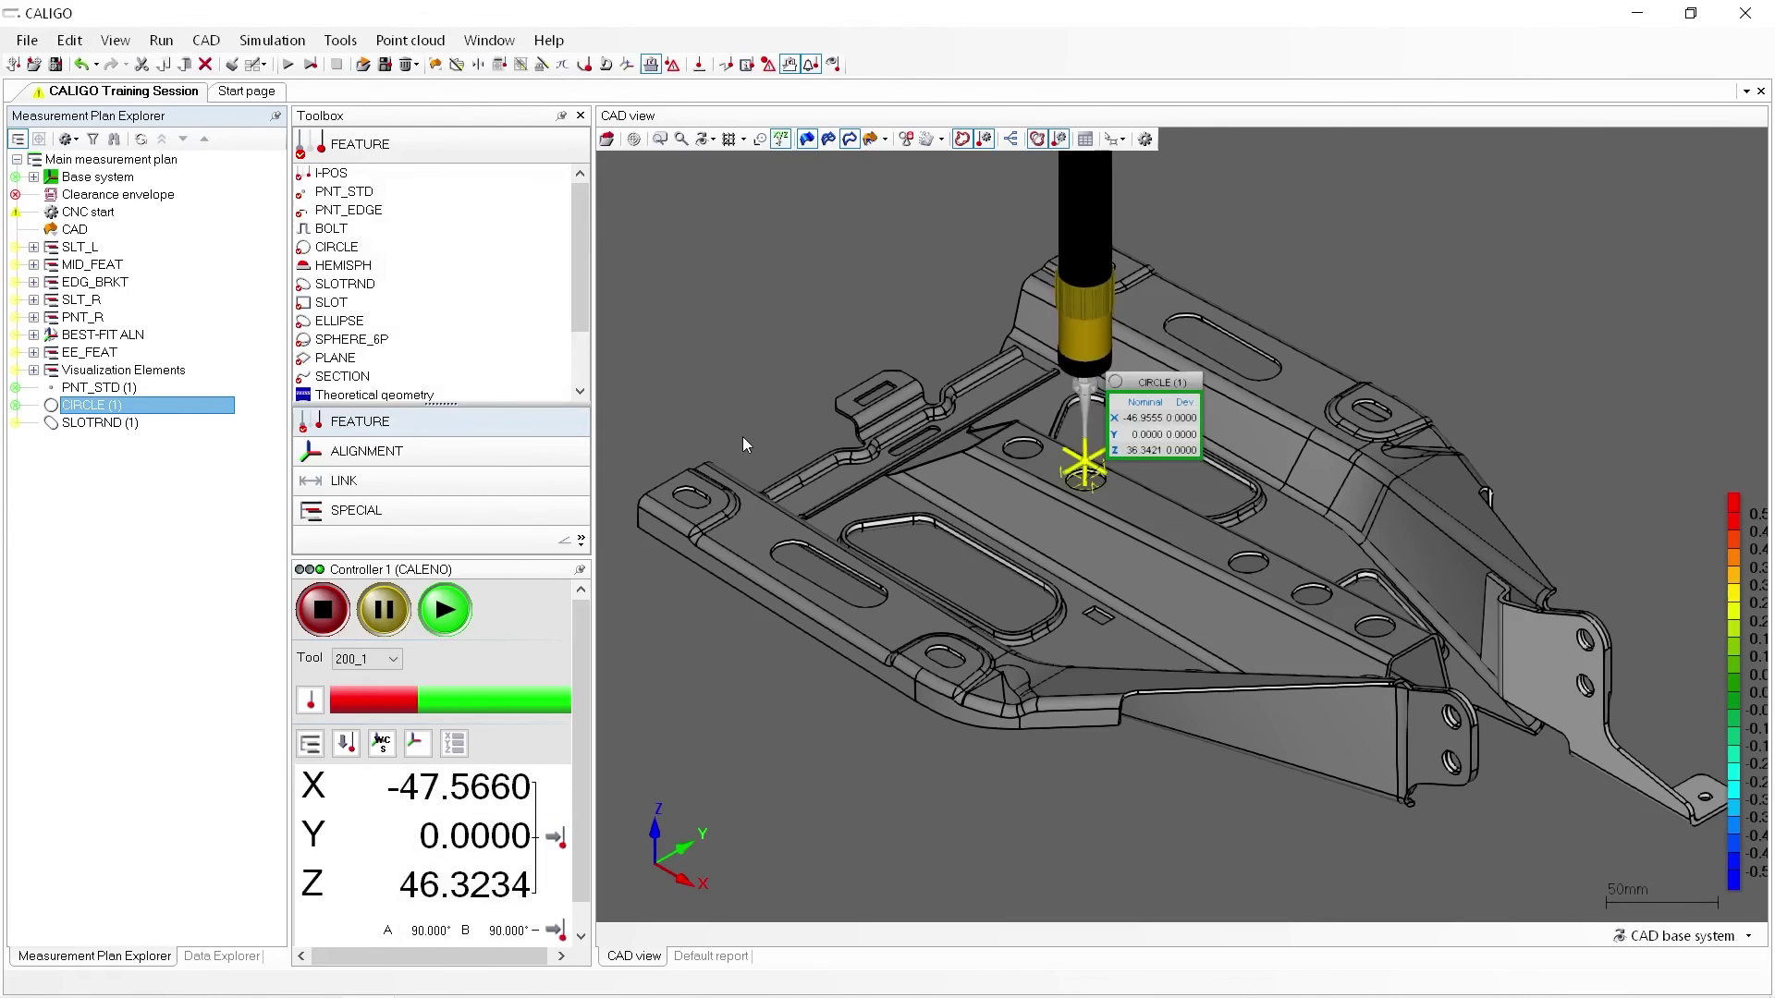
Step: Run the measurement of SLOTRND (1), allowing the controller to switch to CNC
{"action": "right_click", "coordinate": [199, 427]}
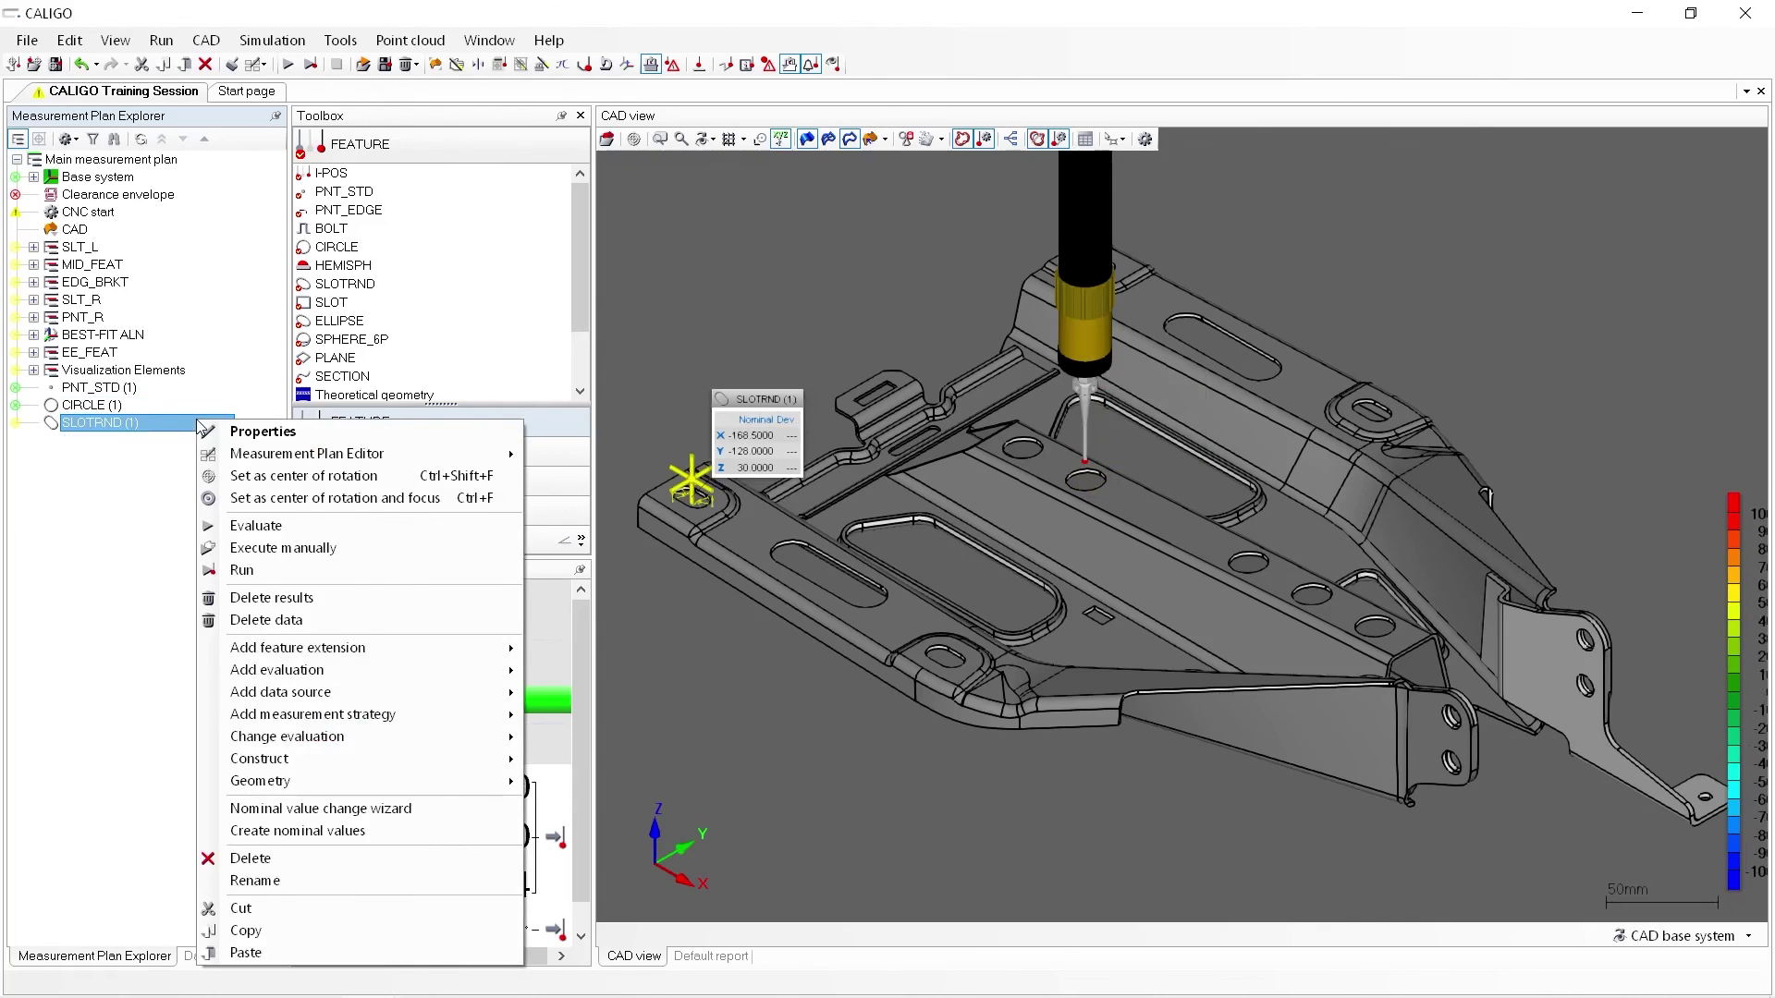
{"action": "left_click", "coordinate": [230, 572]}
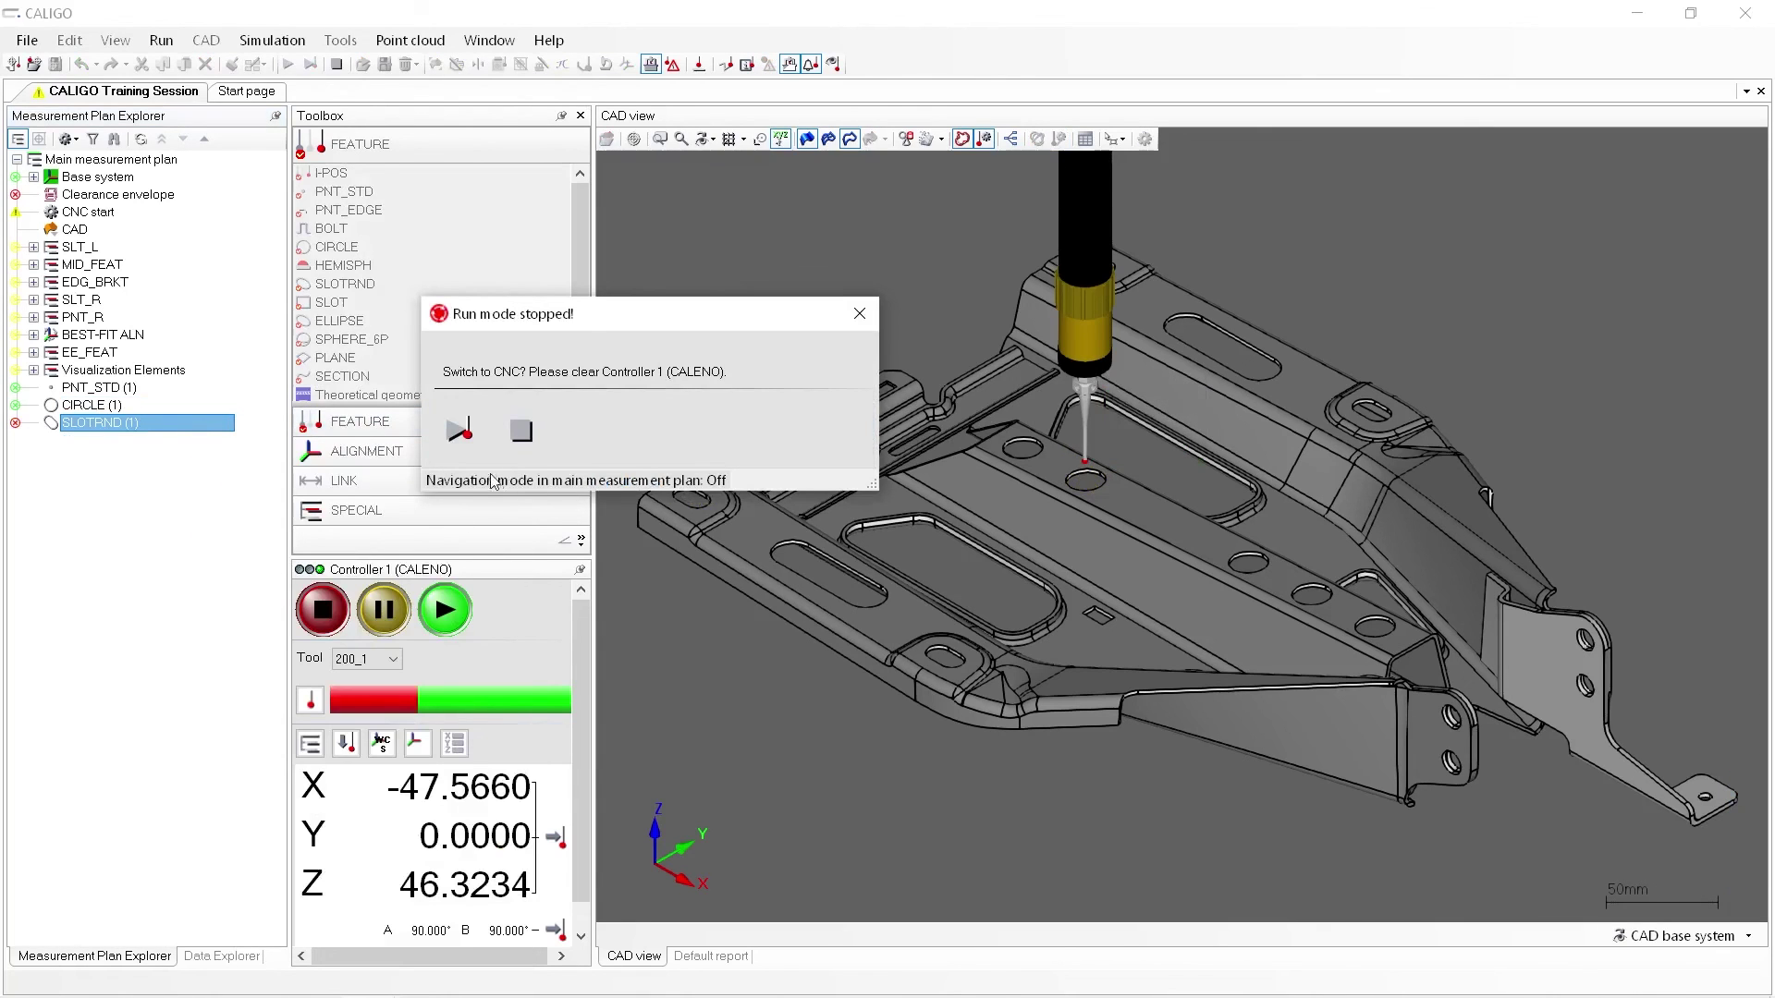
{"action": "left_click", "coordinate": [461, 432]}
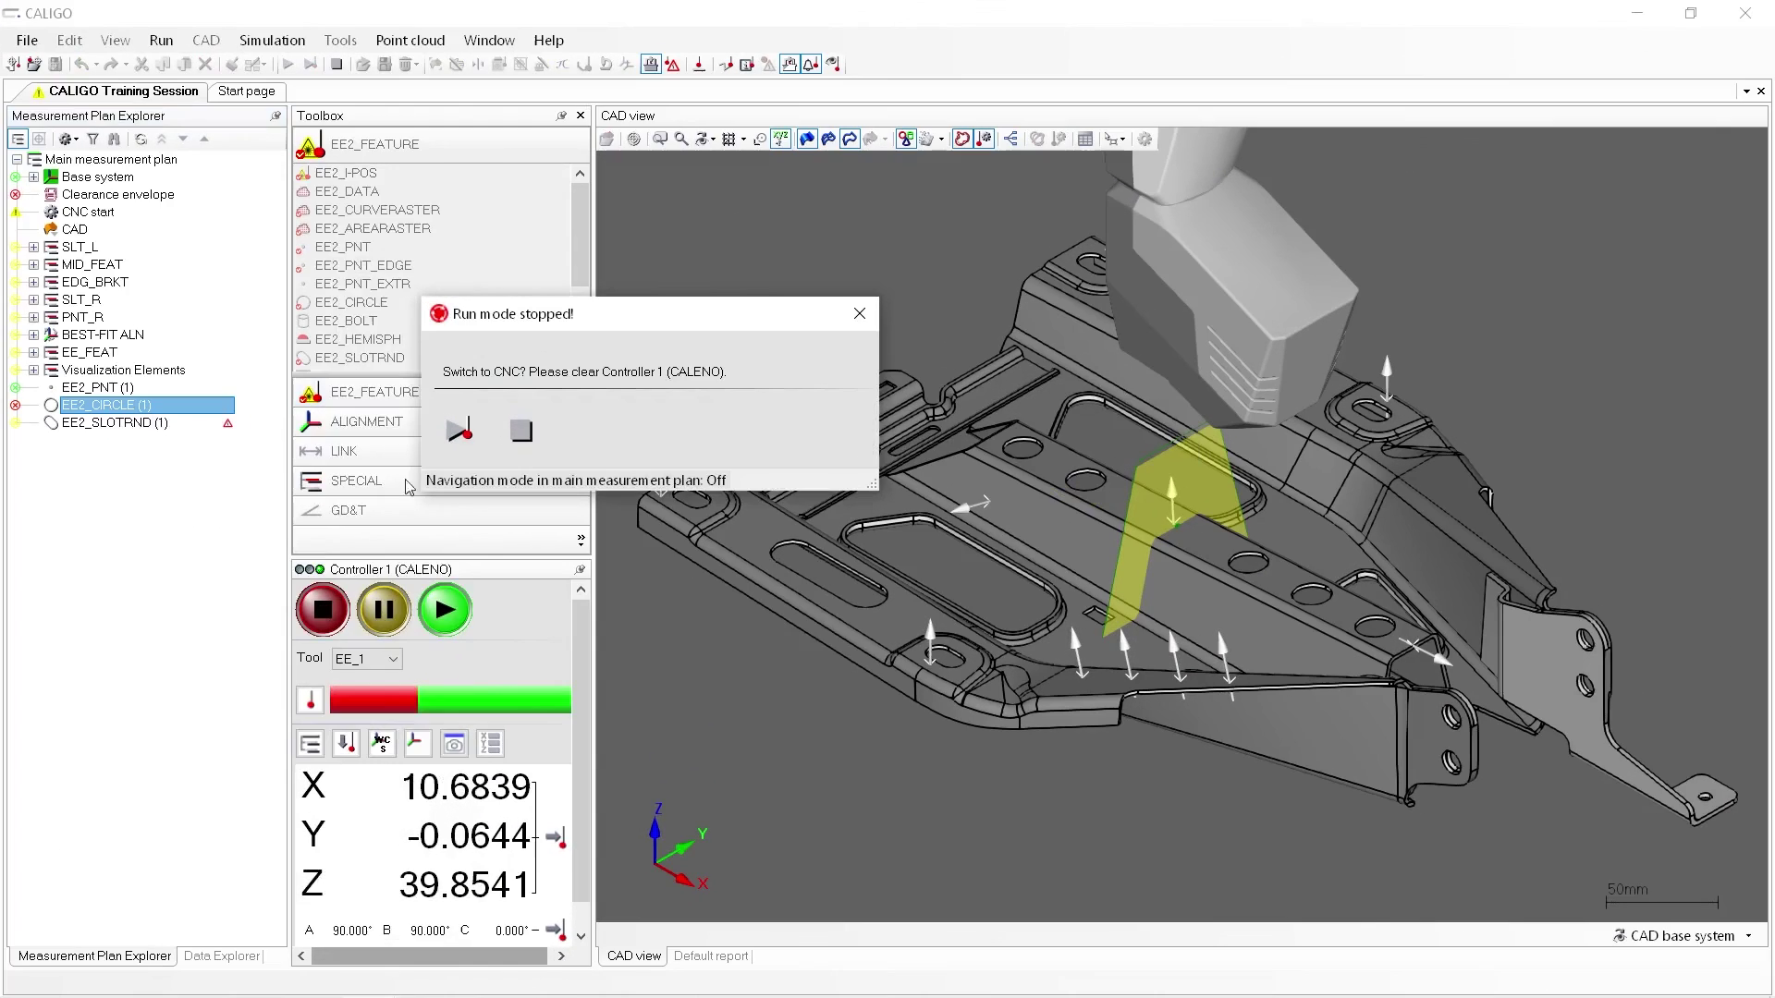
Step: Clear the controller for CNC to run the optical measurement of EE2_CIRCLE (1) with tool EE_1
{"action": "left_click", "coordinate": [458, 430]}
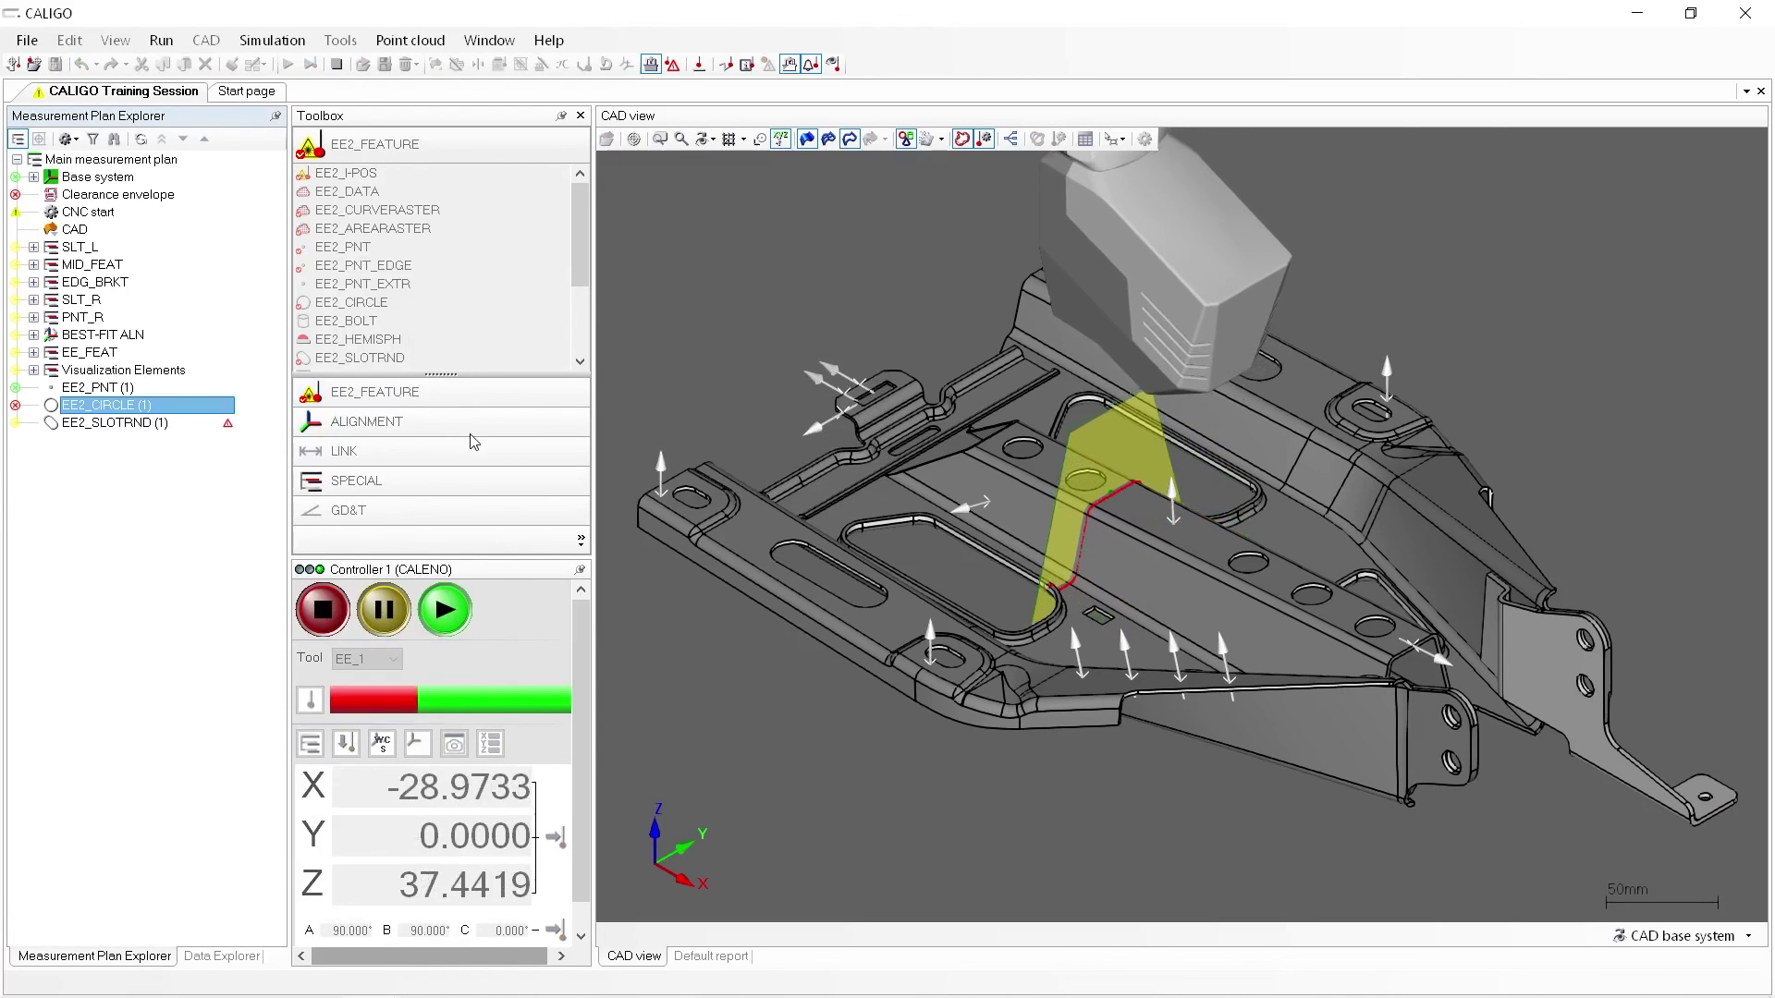